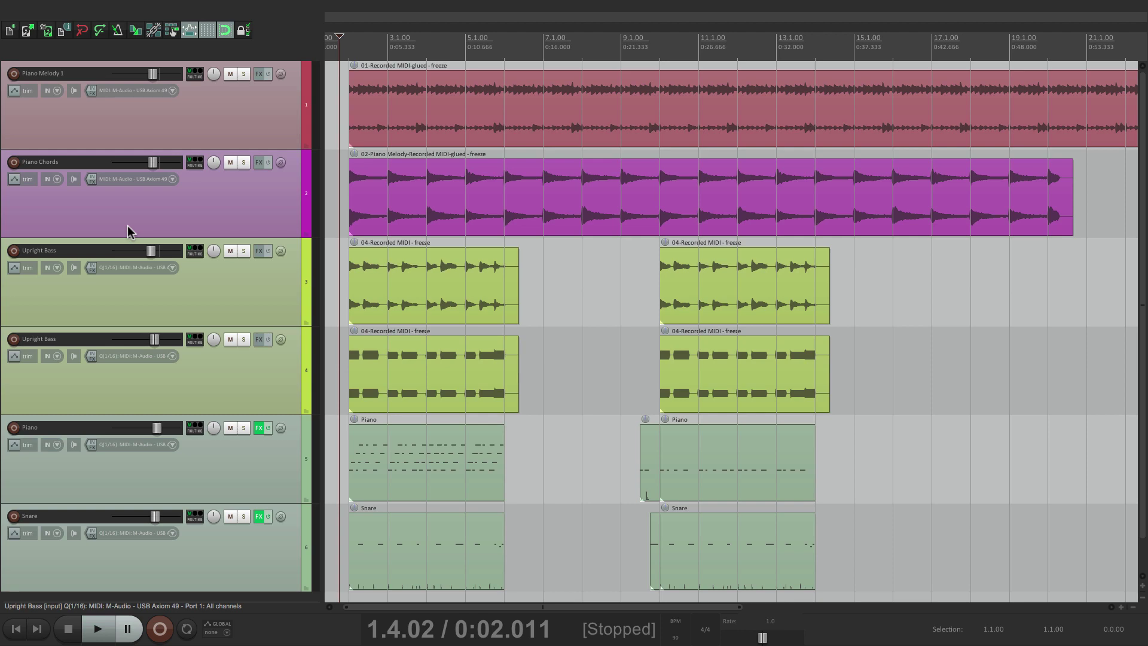
Open Preferences on Editing Behavior > Mouse Modifiers, showing left-click behaviors for tracks
key(super+comma)
scroll(383, 221, down, 3)
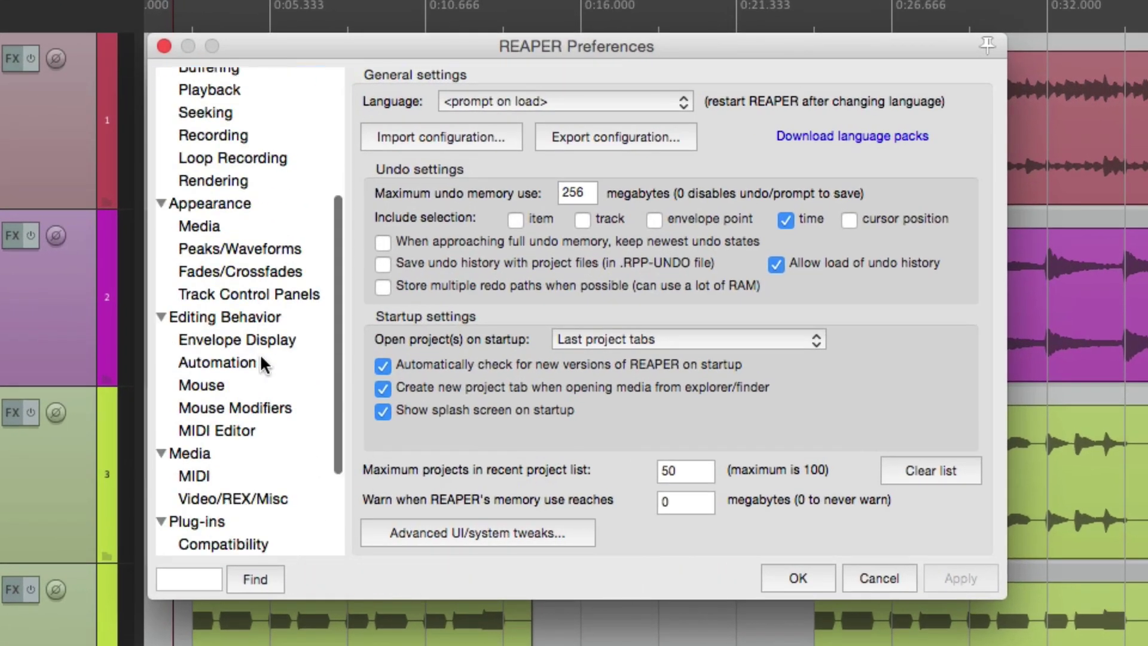
scroll(259, 354, down, 3)
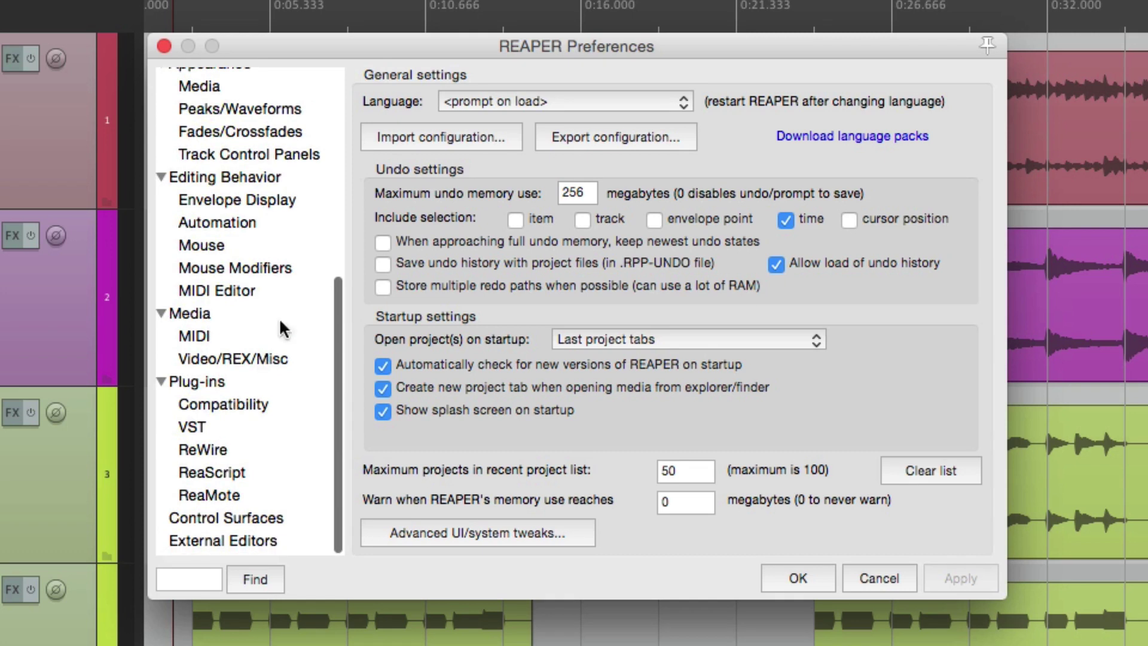
click(276, 271)
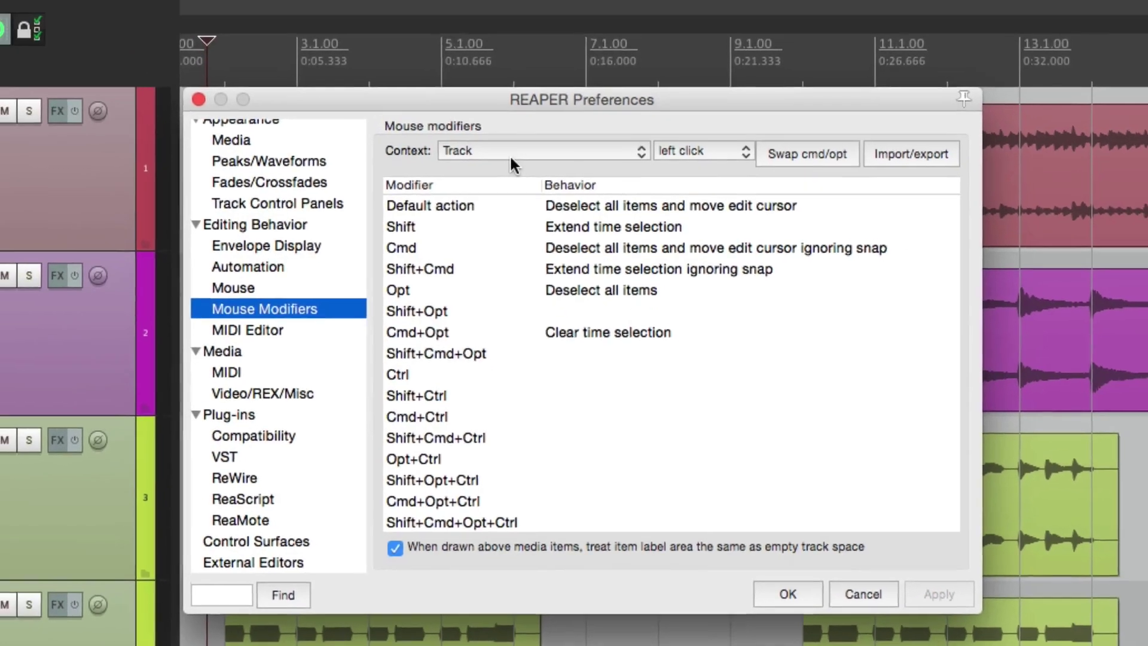
Switch the mouse modifier list to the Media item context with the left drag action
click(500, 103)
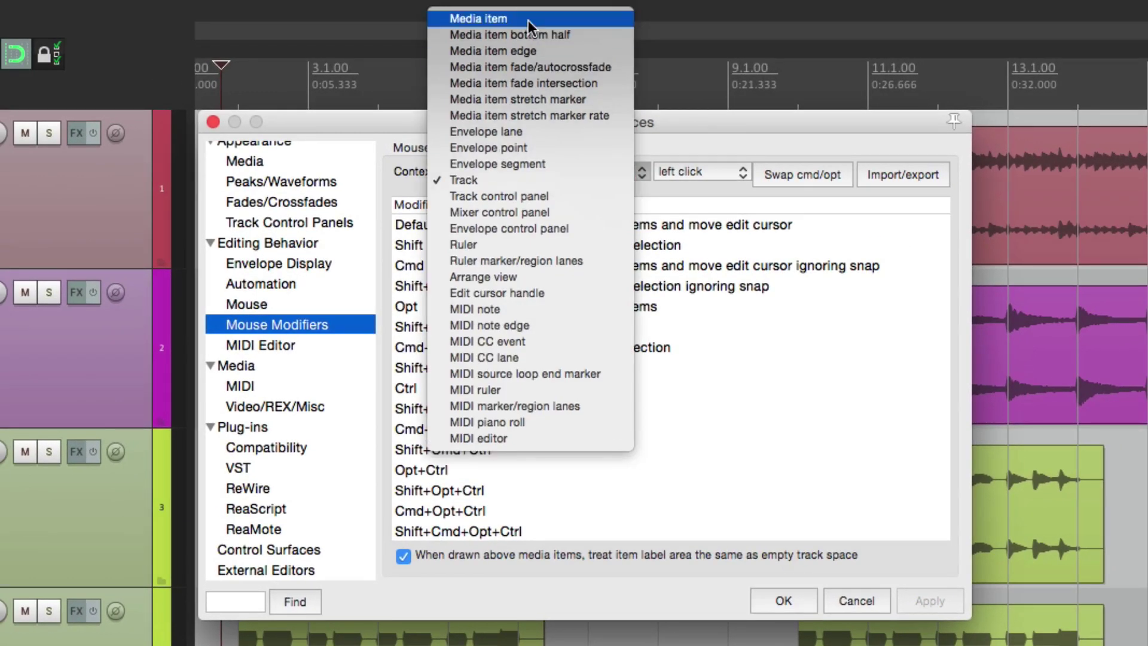
click(528, 20)
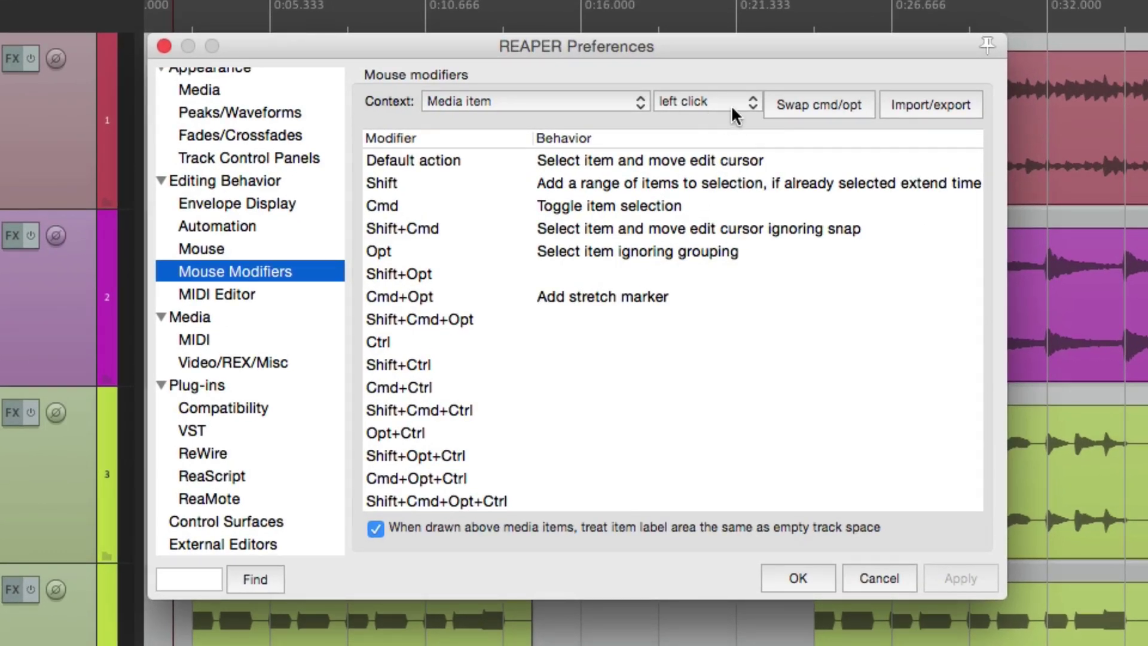
click(732, 107)
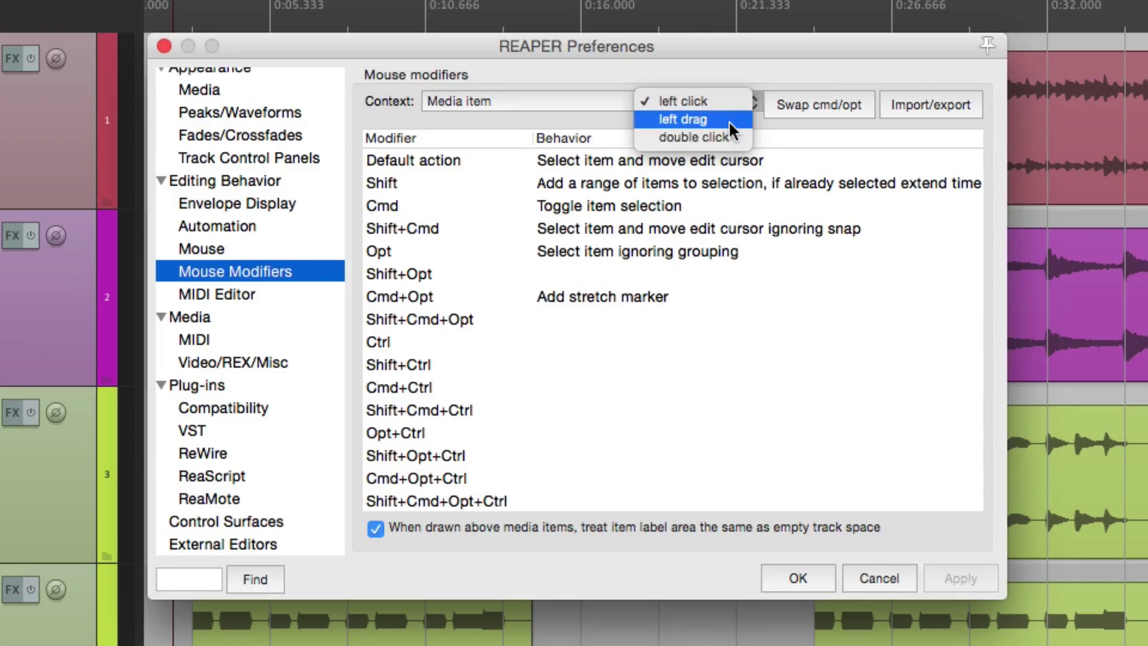
click(728, 121)
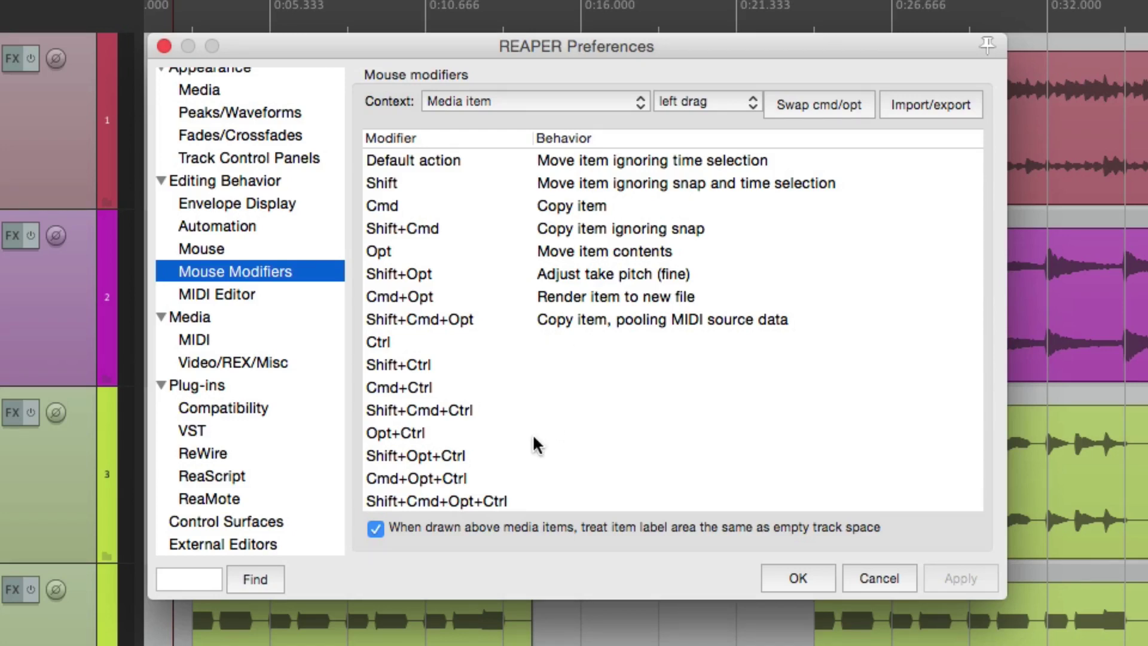
Assign Ctrl + left drag on media items to Marquee select items > Just select, and close Preferences
click(565, 343)
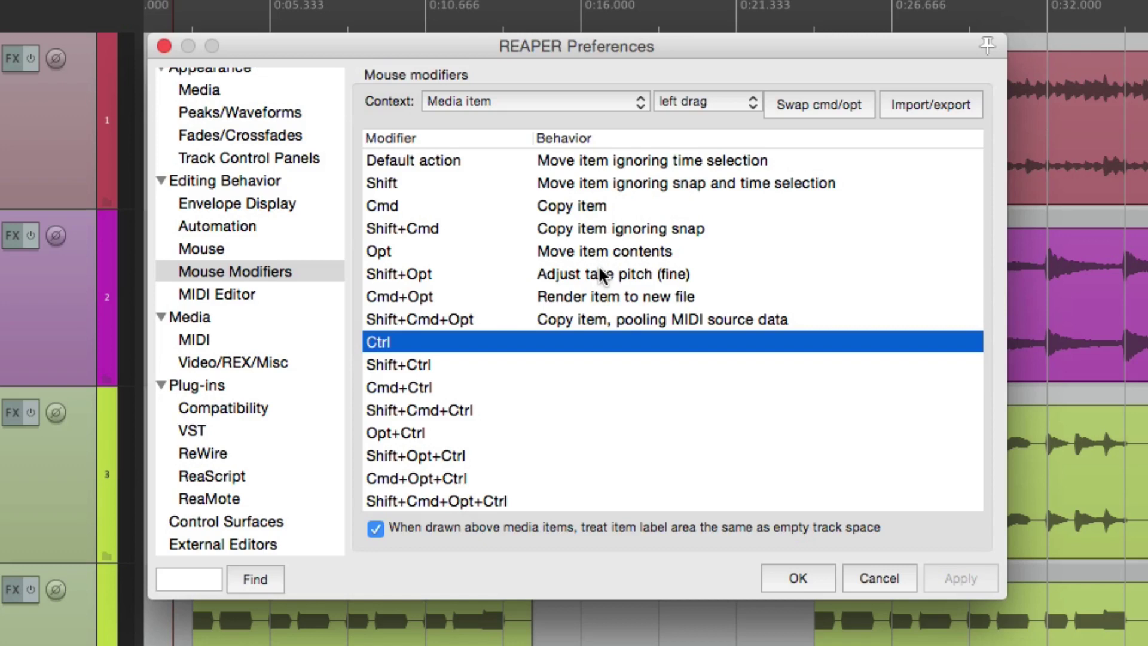
click(602, 343)
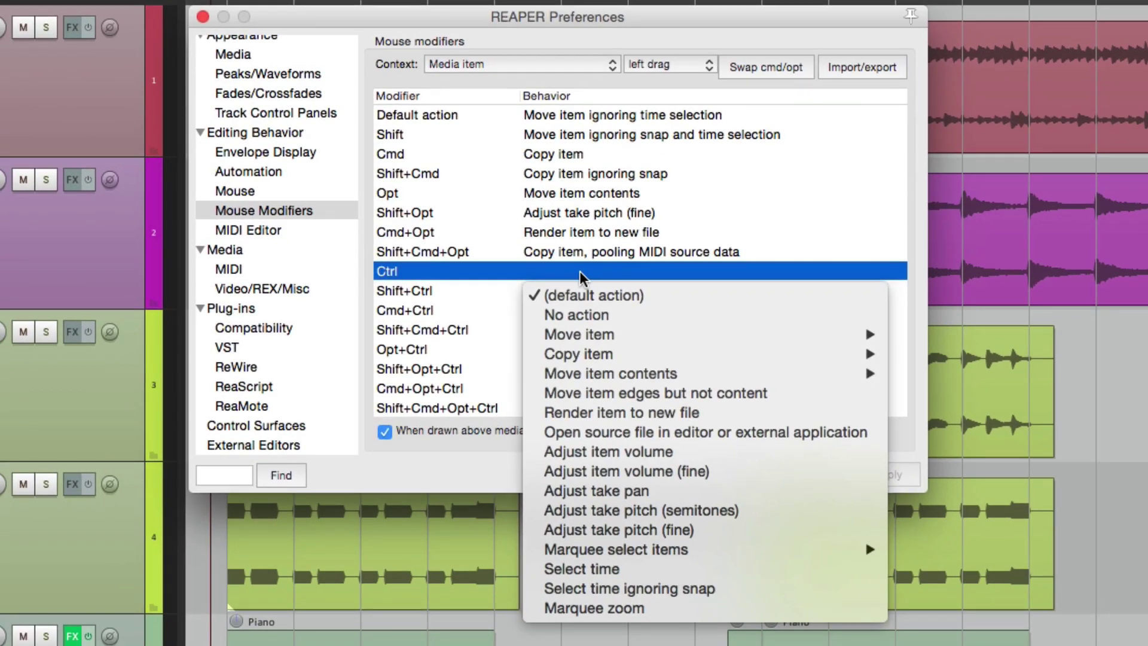
mouse_move(706, 556)
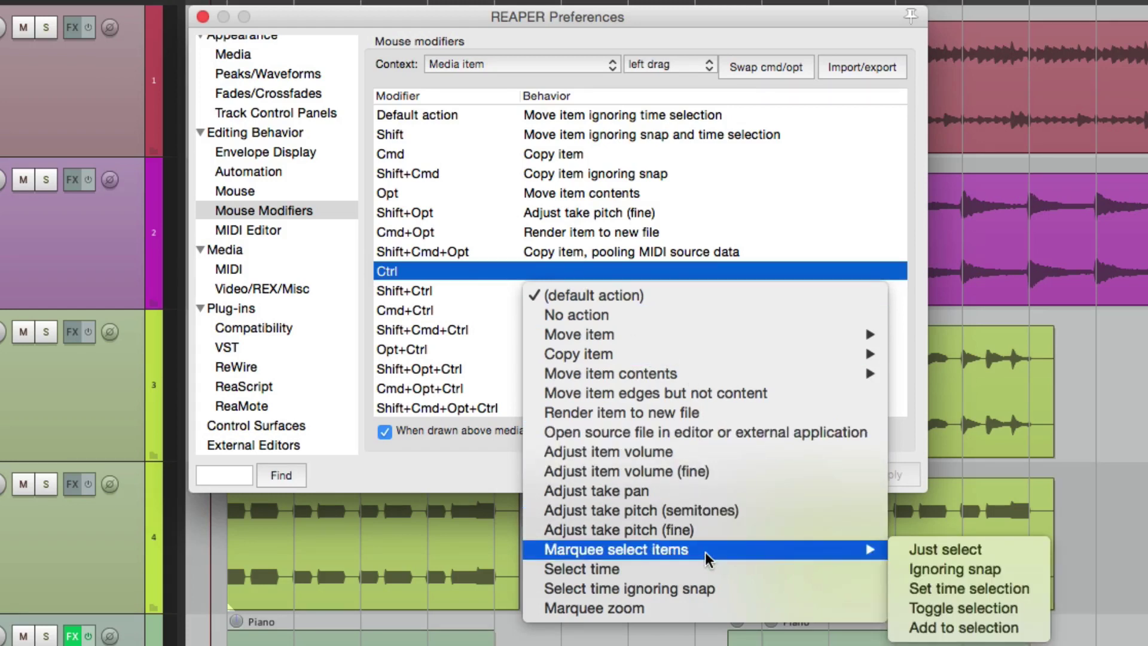
click(984, 554)
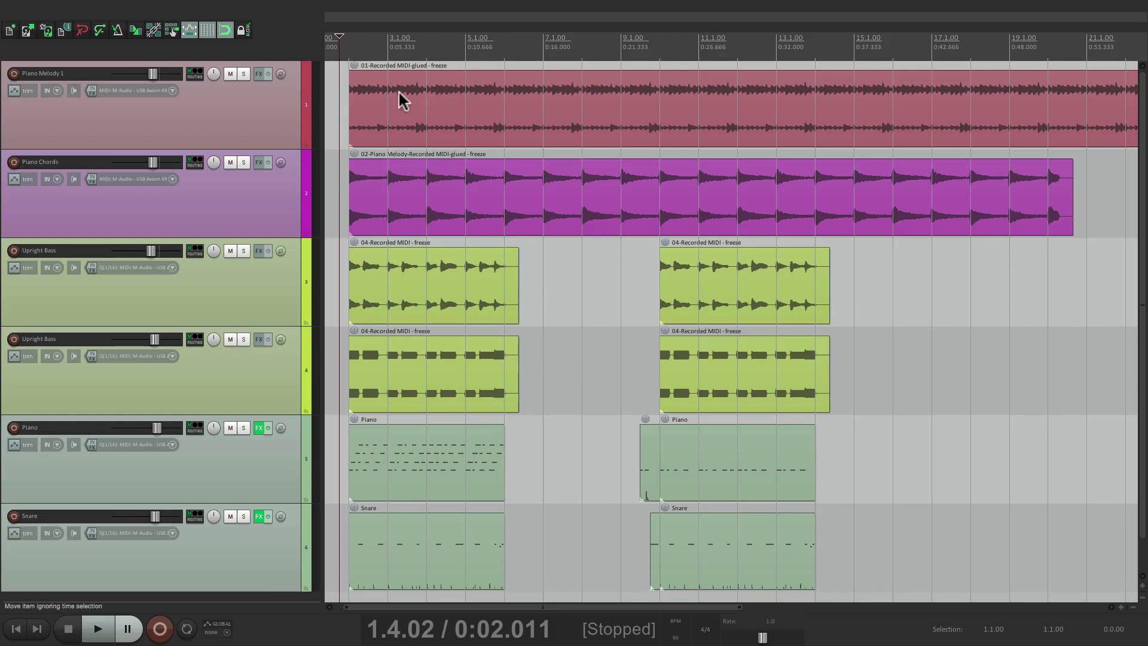
Test Ctrl-drag marquee selection on the items, ending with the four left items on tracks 3–6 selected
drag(395, 87, 401, 94)
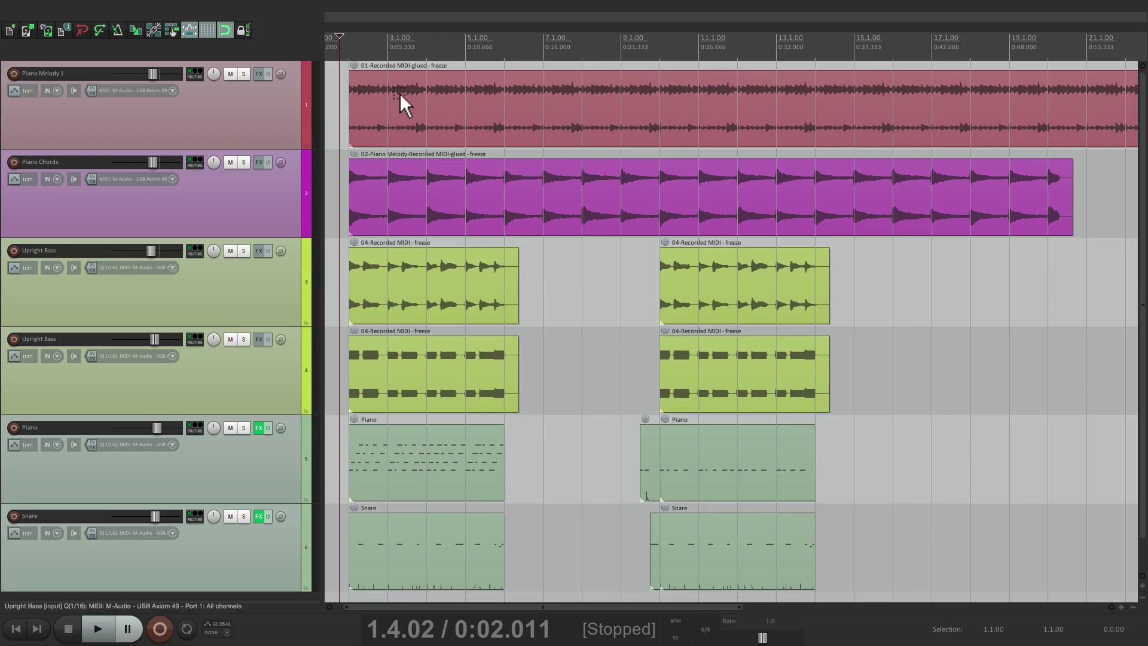
drag(400, 94, 373, 92)
drag(371, 91, 548, 411)
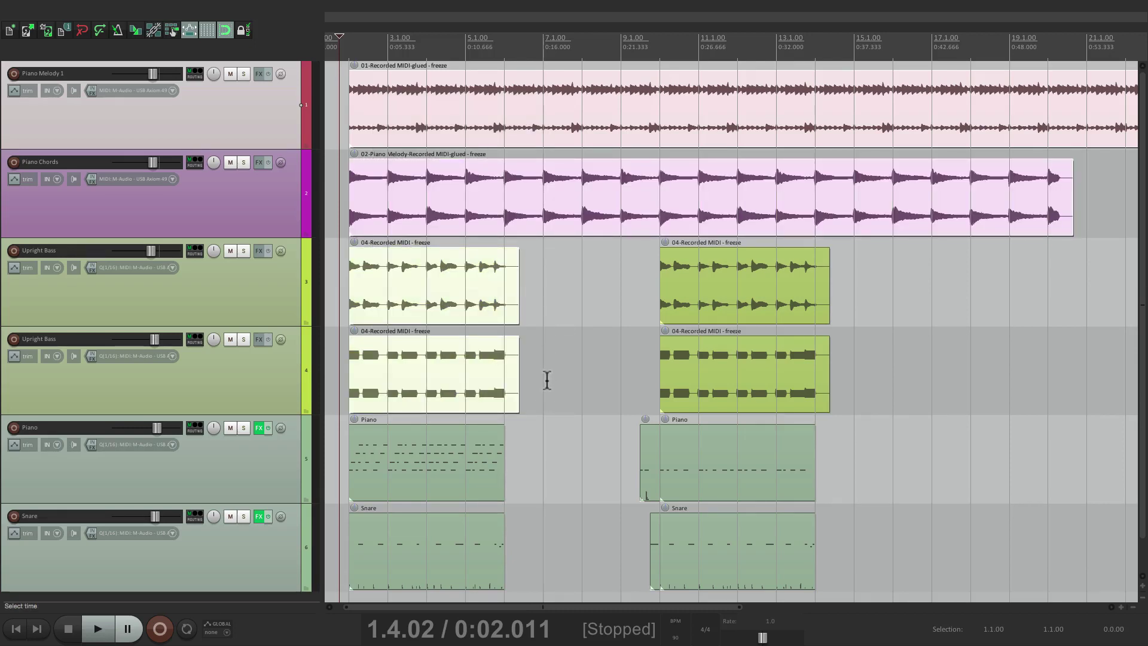
click(546, 376)
drag(726, 374, 594, 184)
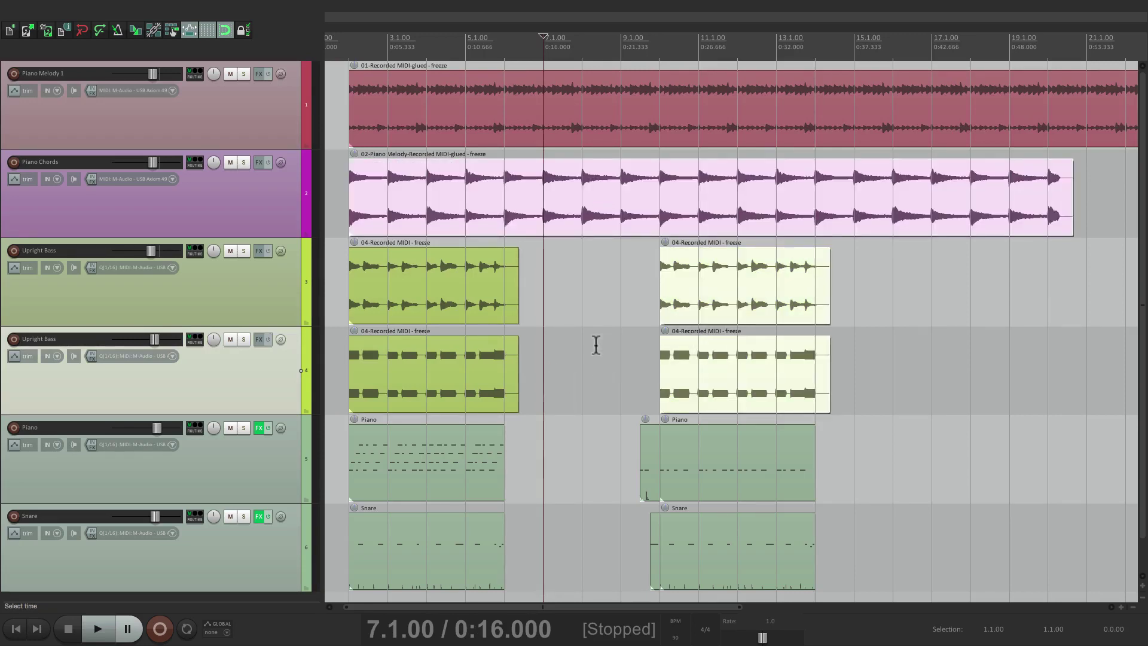
drag(384, 284, 578, 595)
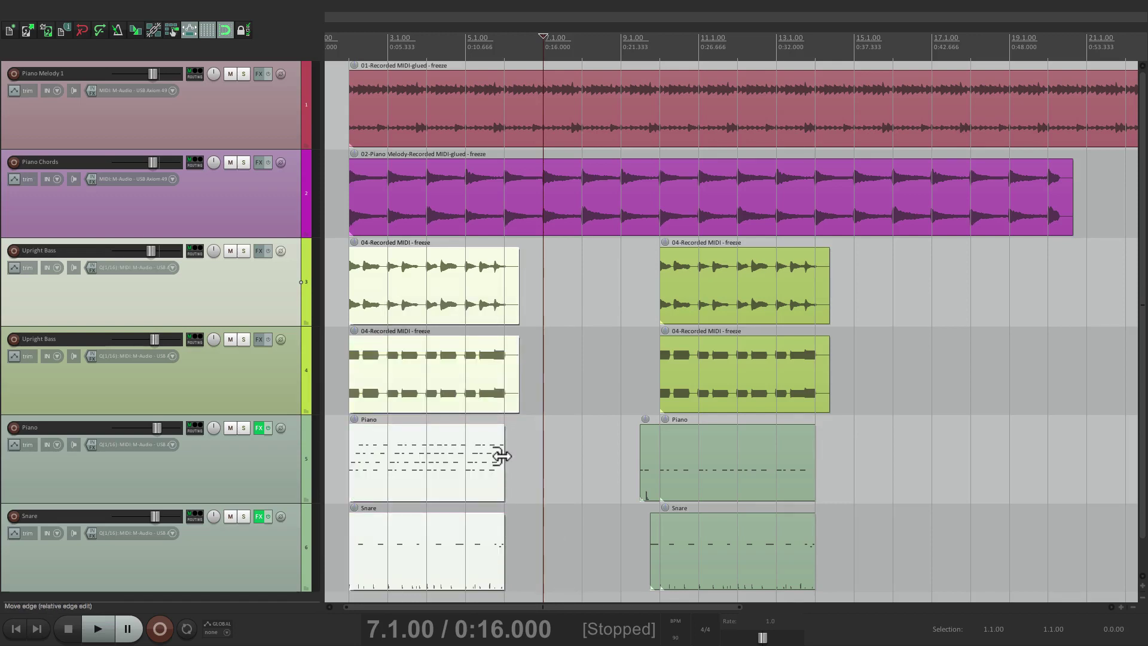
Click-select Piano Chords and left Upright Bass items, marquee-select tracks 1–4, then reopen Preferences
click(338, 187)
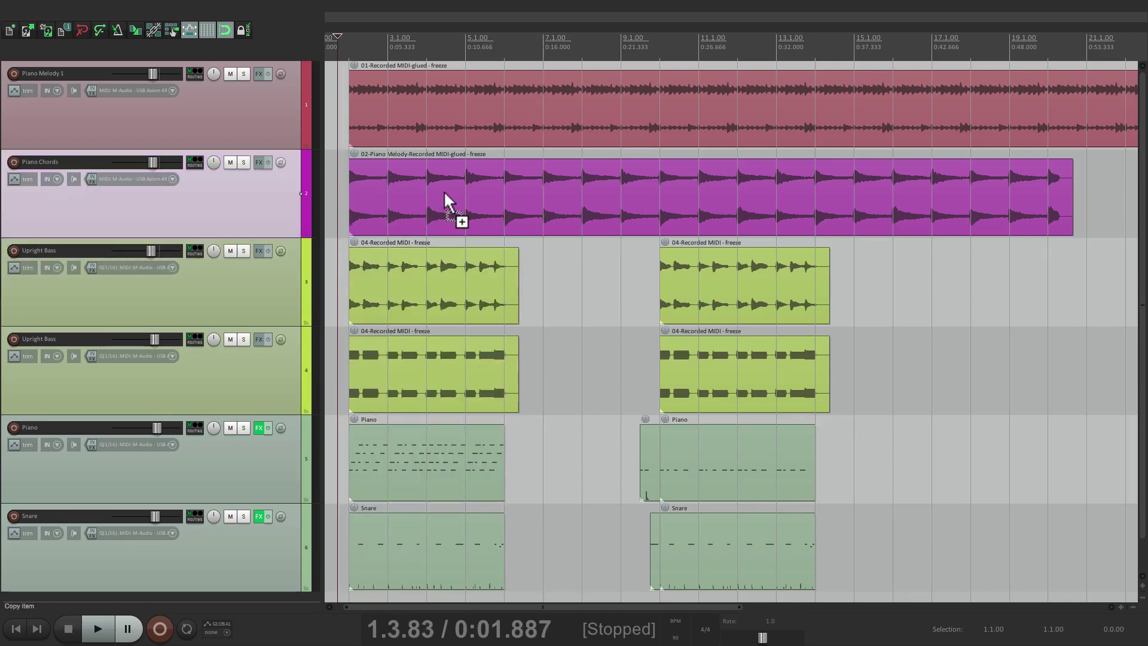
ctrl+click(456, 210)
ctrl+click(456, 273)
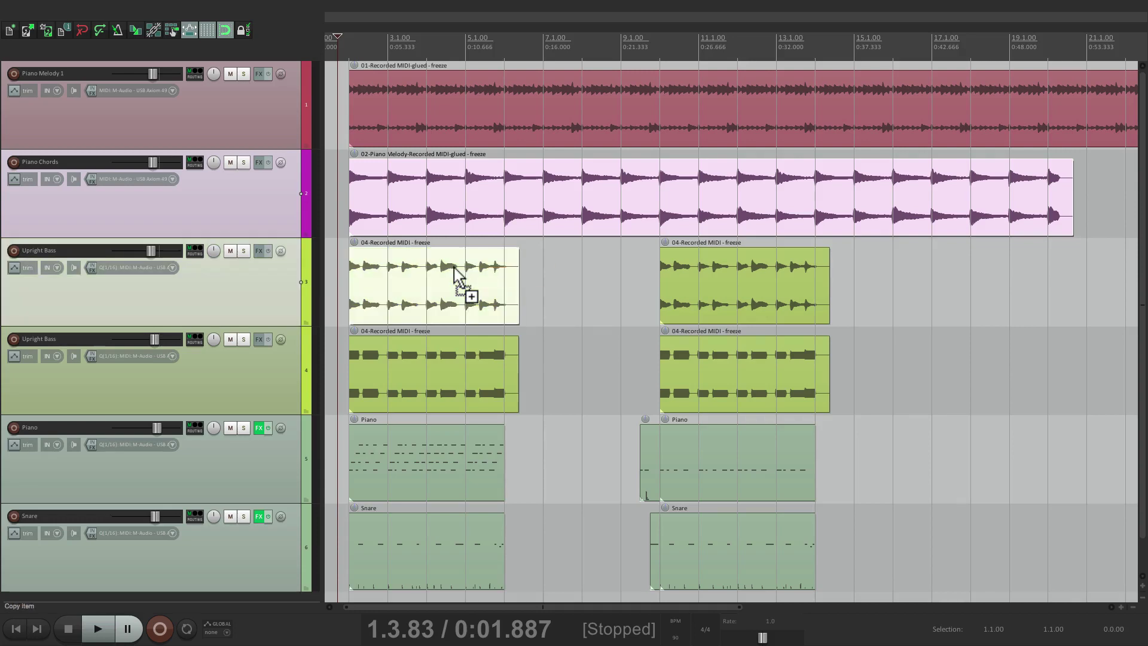
ctrl+click(456, 354)
click(341, 205)
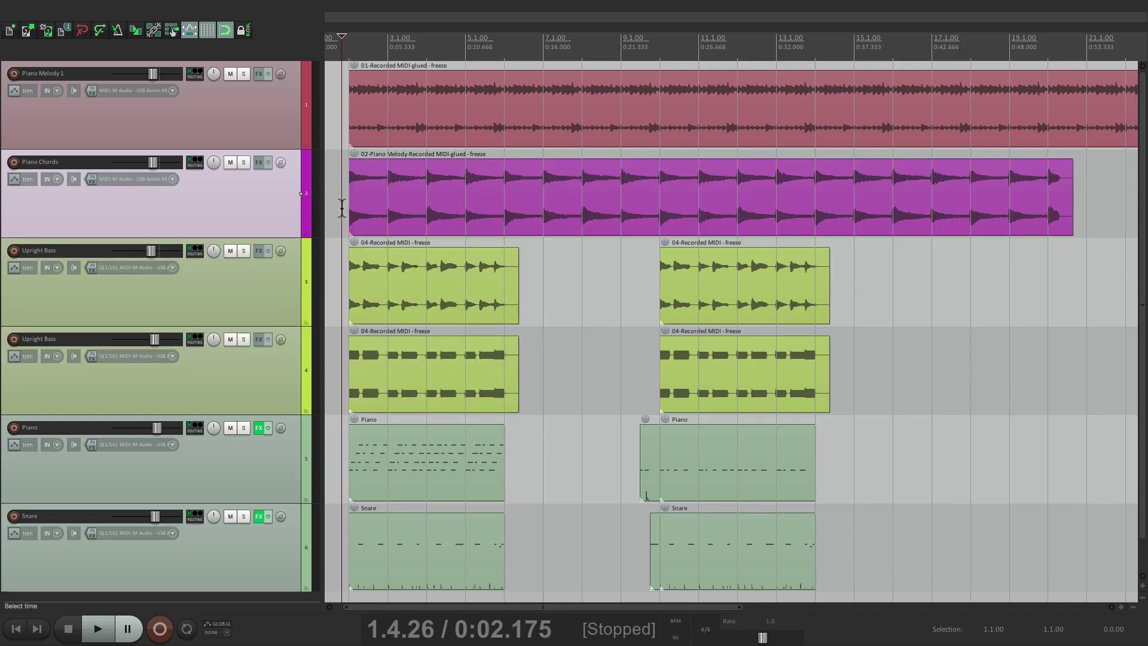
drag(361, 90, 584, 397)
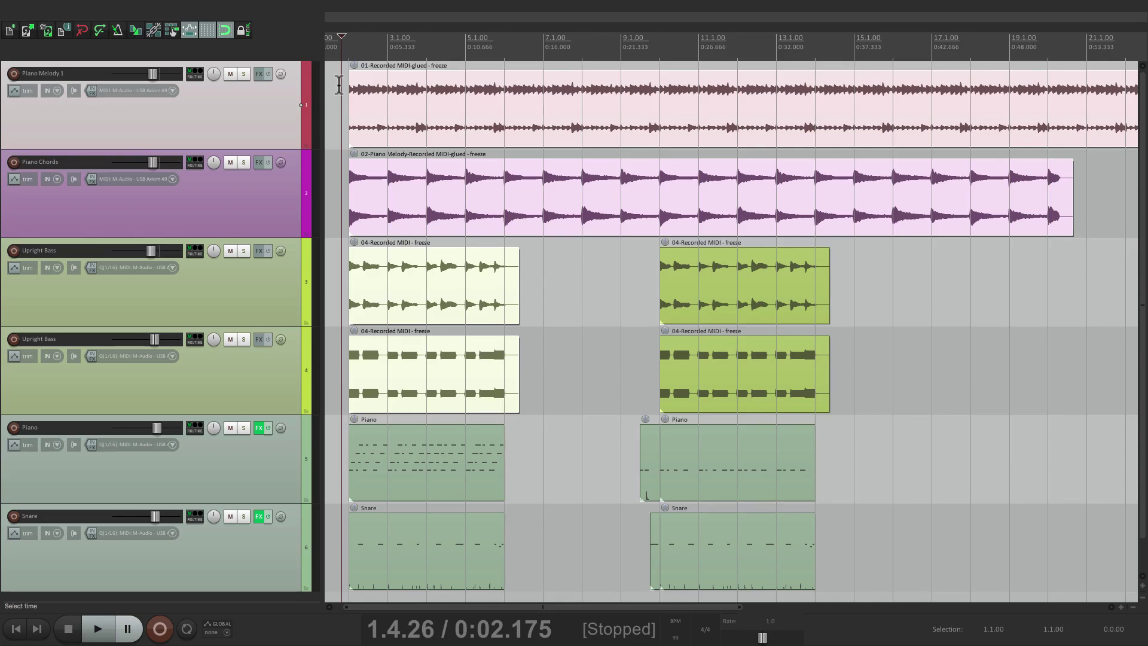
key(super+comma)
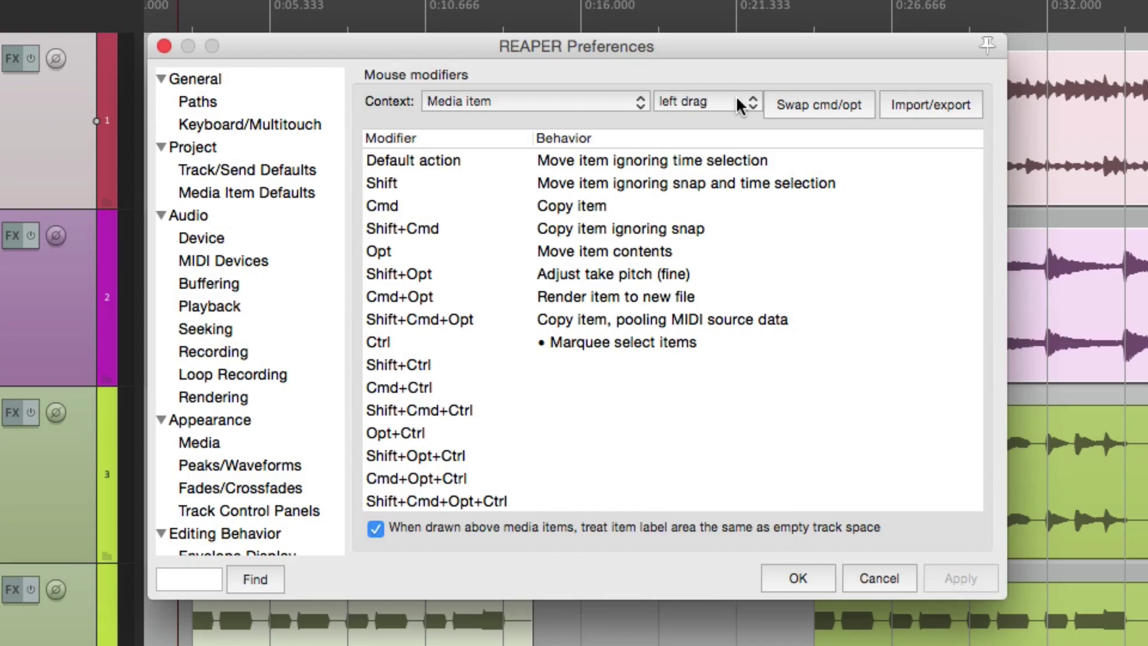
Change the Ctrl media-item drag to Marquee select items > Set time selection
click(604, 350)
click(603, 346)
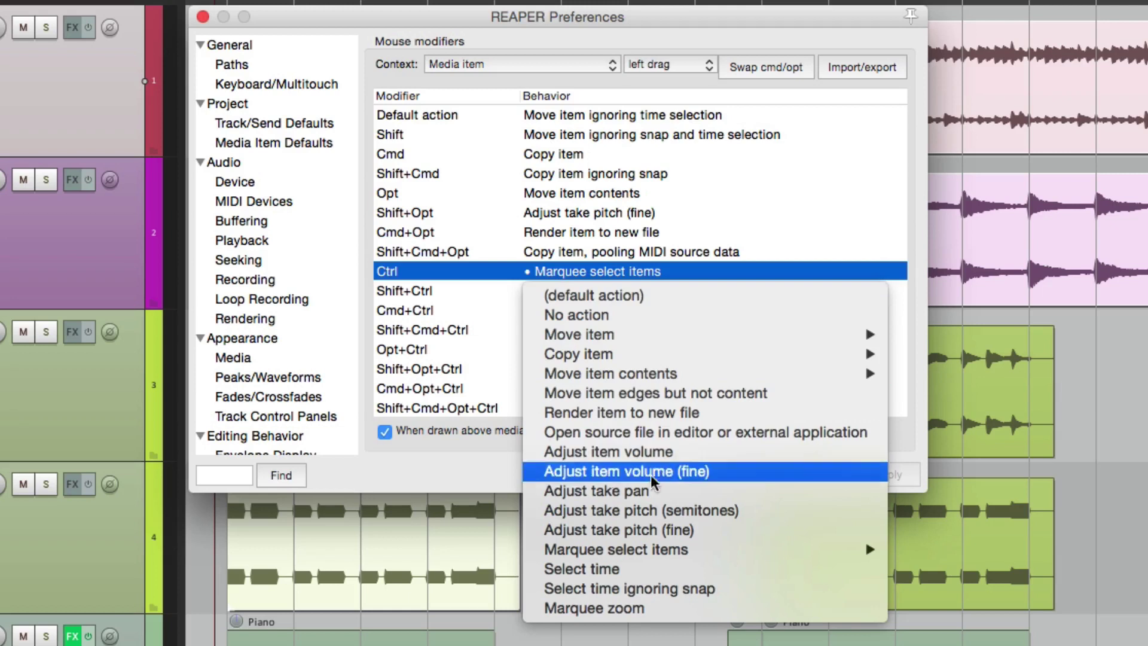
mouse_move(634, 548)
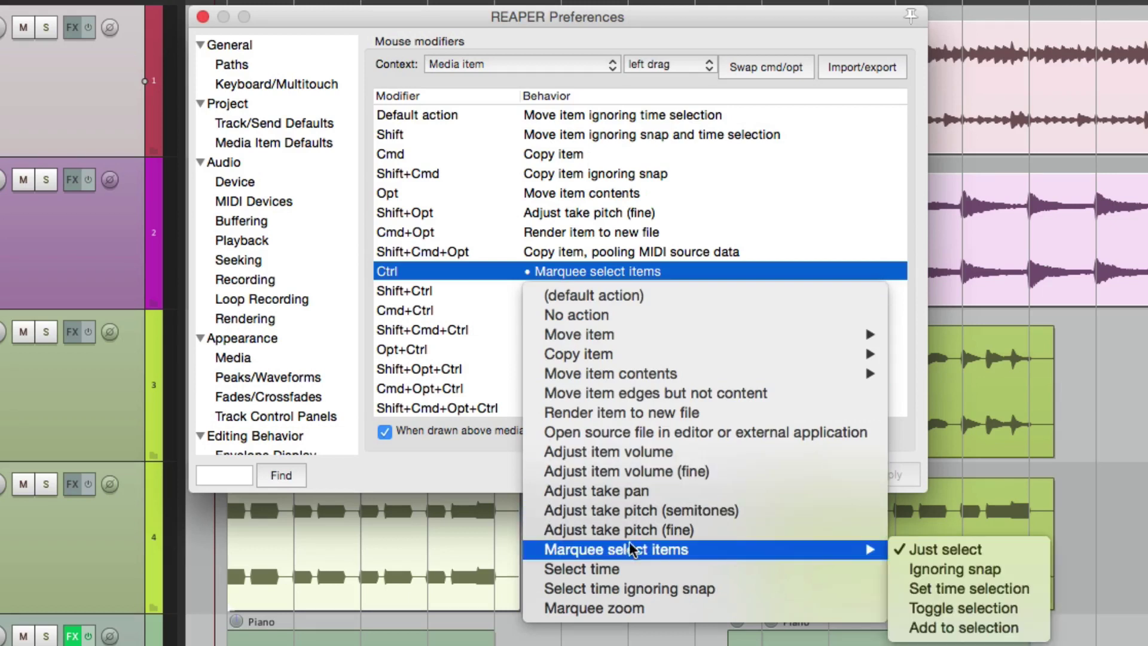
click(1031, 589)
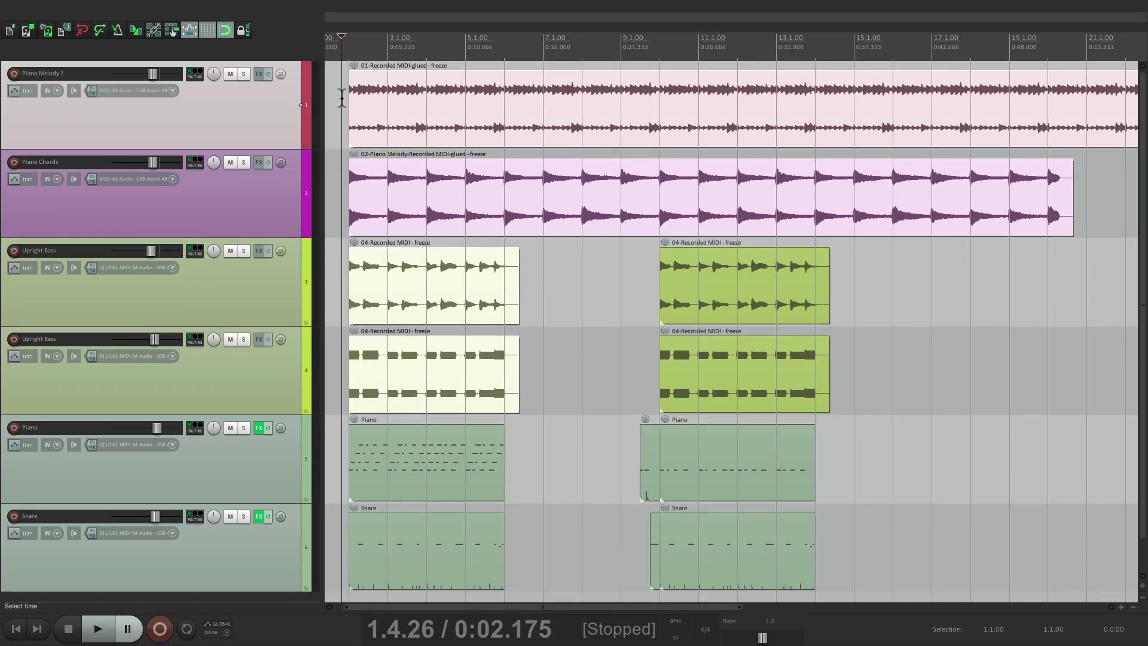
Marquee-select track 1's item and time from bar 5, cut it via the Edit menu, then undo
key(ctrl+a)
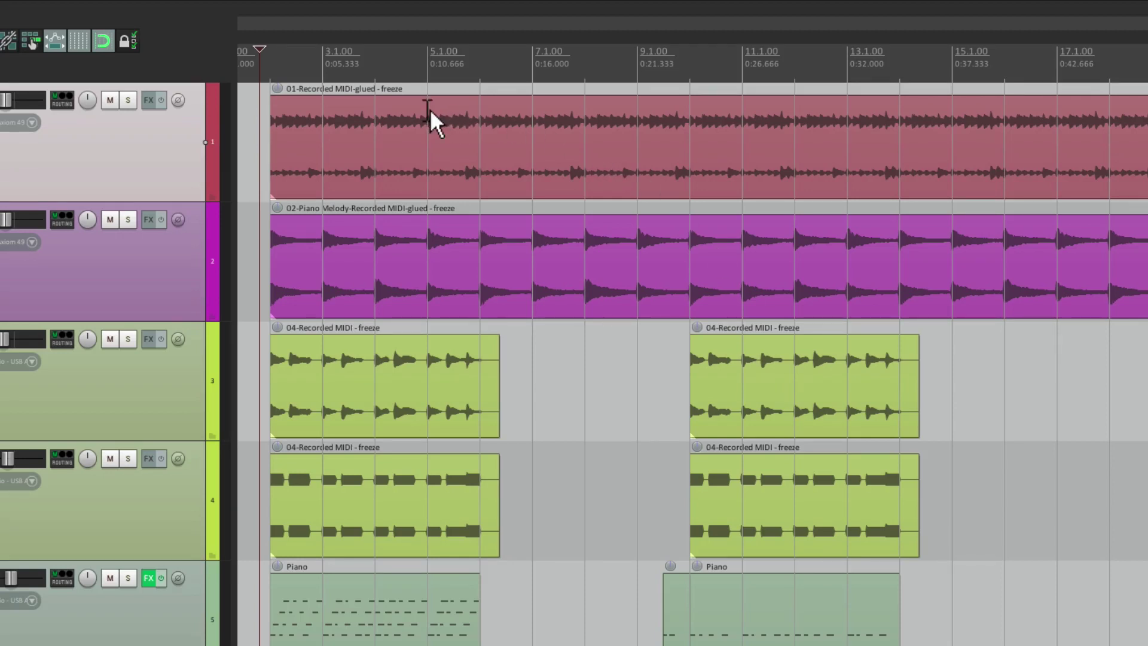
drag(429, 108, 740, 382)
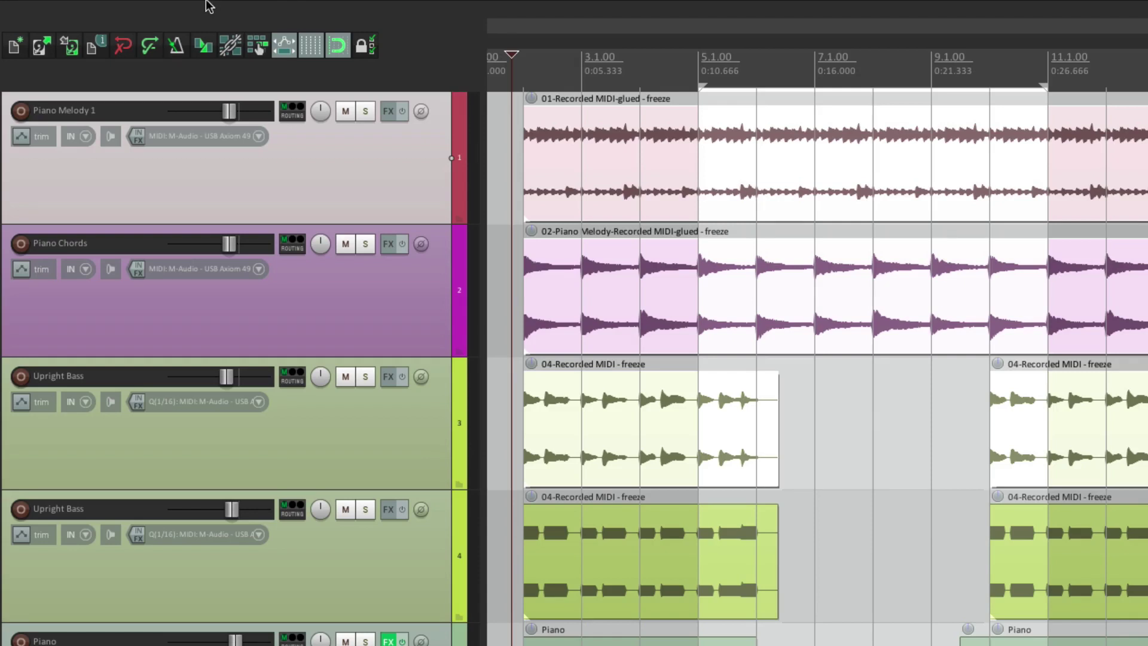
mouse_move(208, 5)
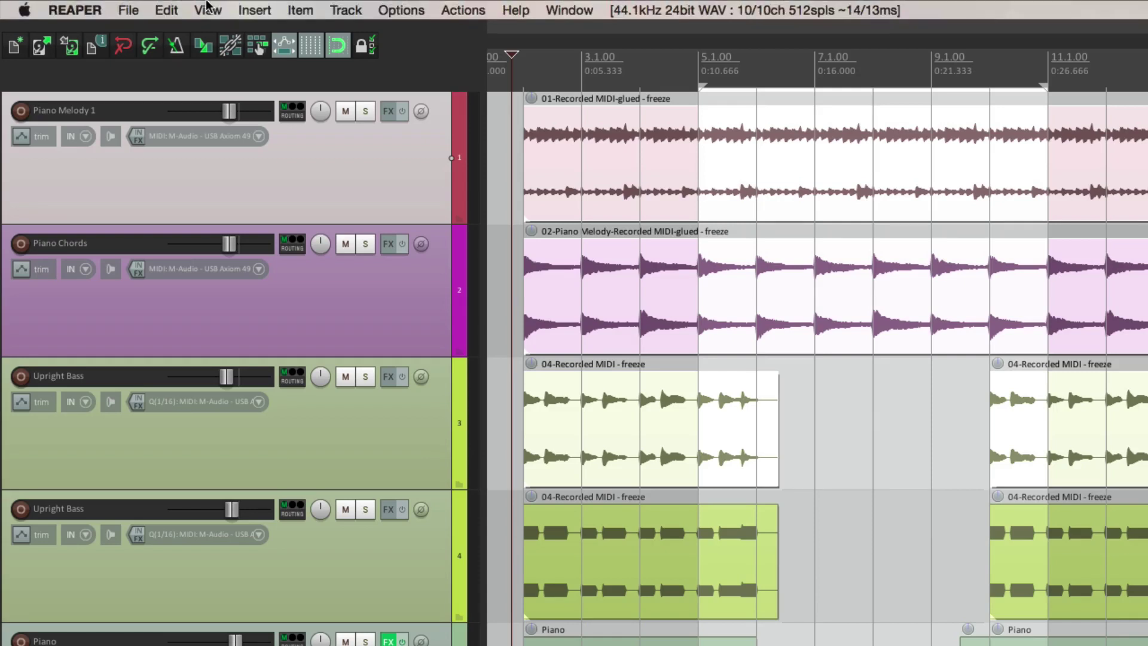
click(167, 10)
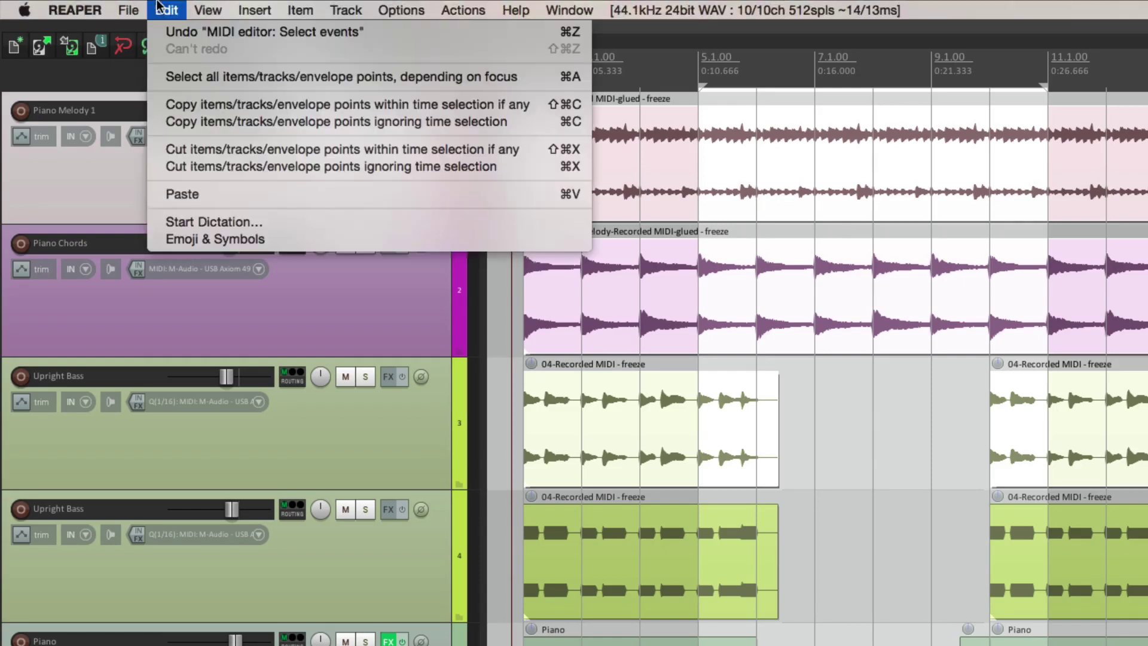
click(163, 150)
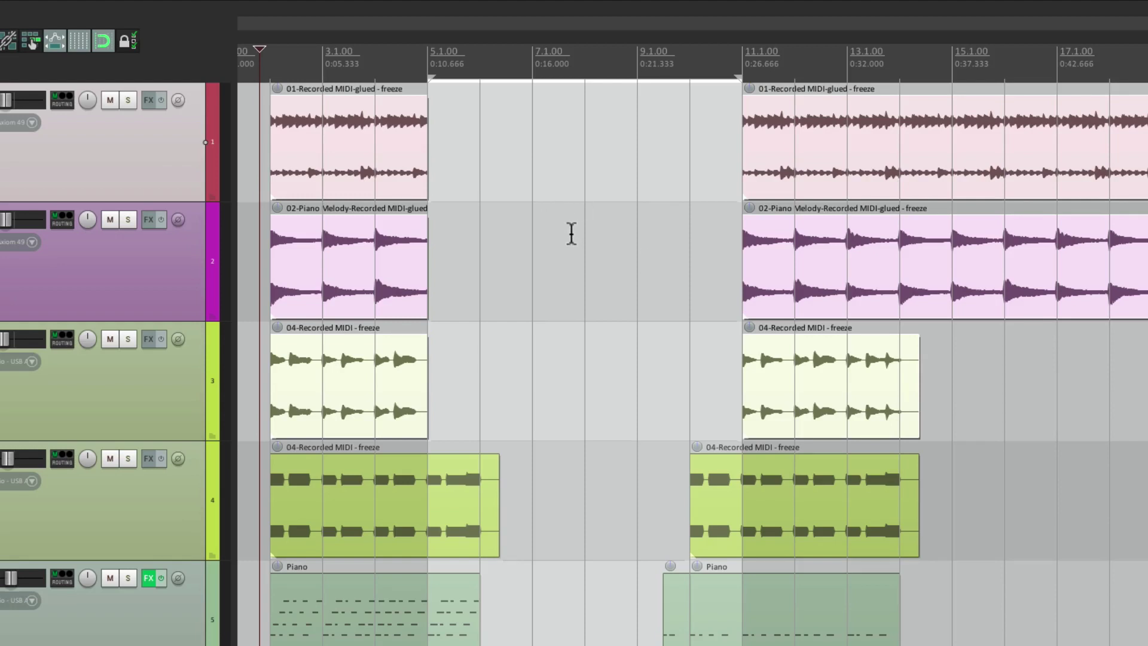
key(ctrl+z)
Marquee items and time over bars 11–15 on tracks 1–4 and delete that stretch
click(593, 400)
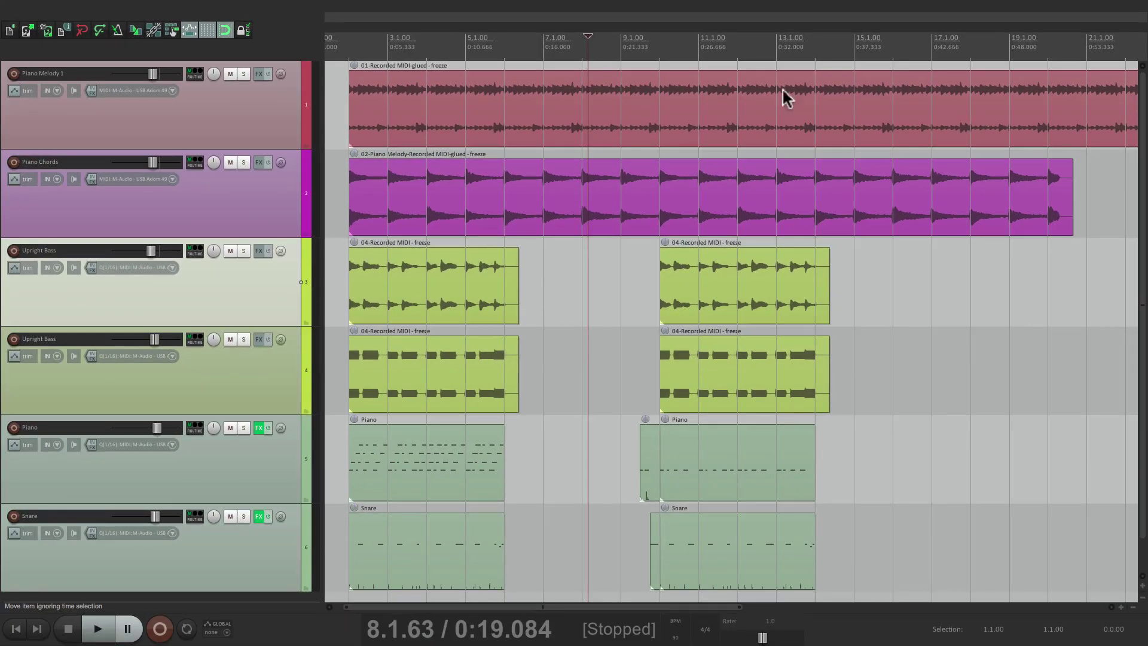
drag(702, 84, 846, 387)
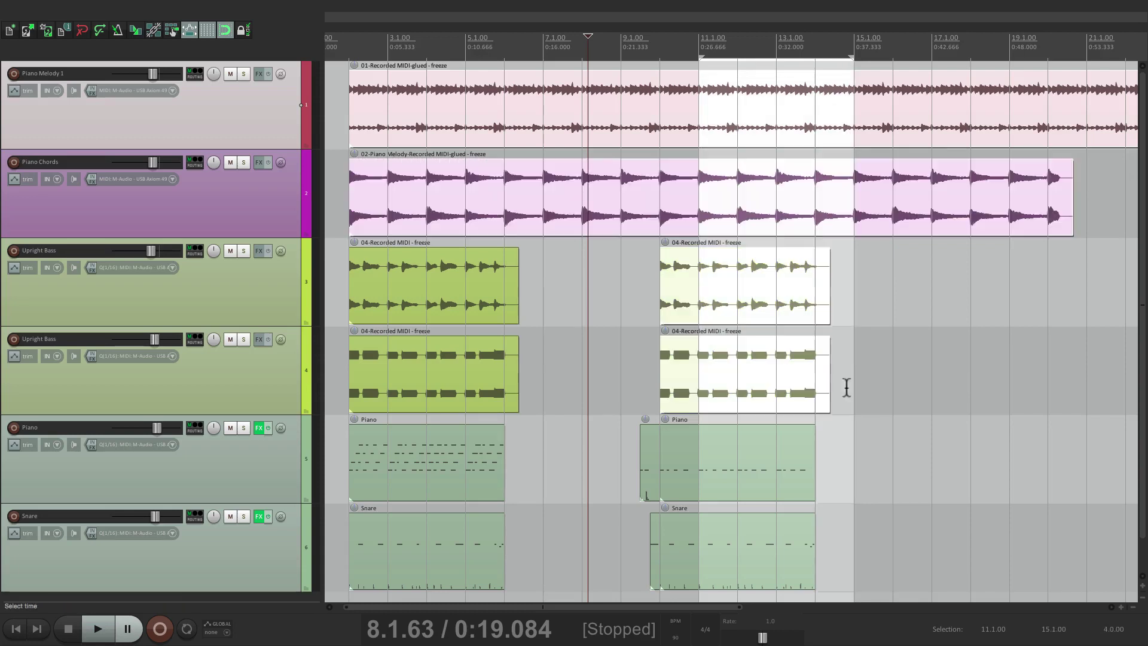
key(Delete)
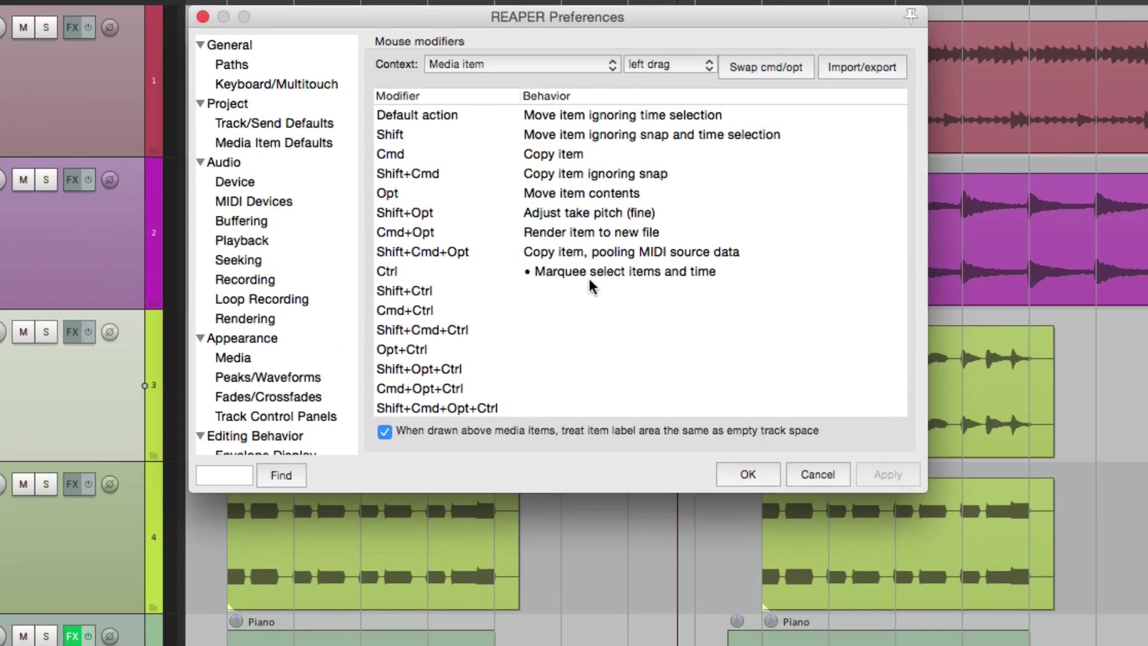
Set the Ctrl media-item drag to Marquee select items > Toggle selection and close Preferences
click(594, 269)
mouse_move(638, 548)
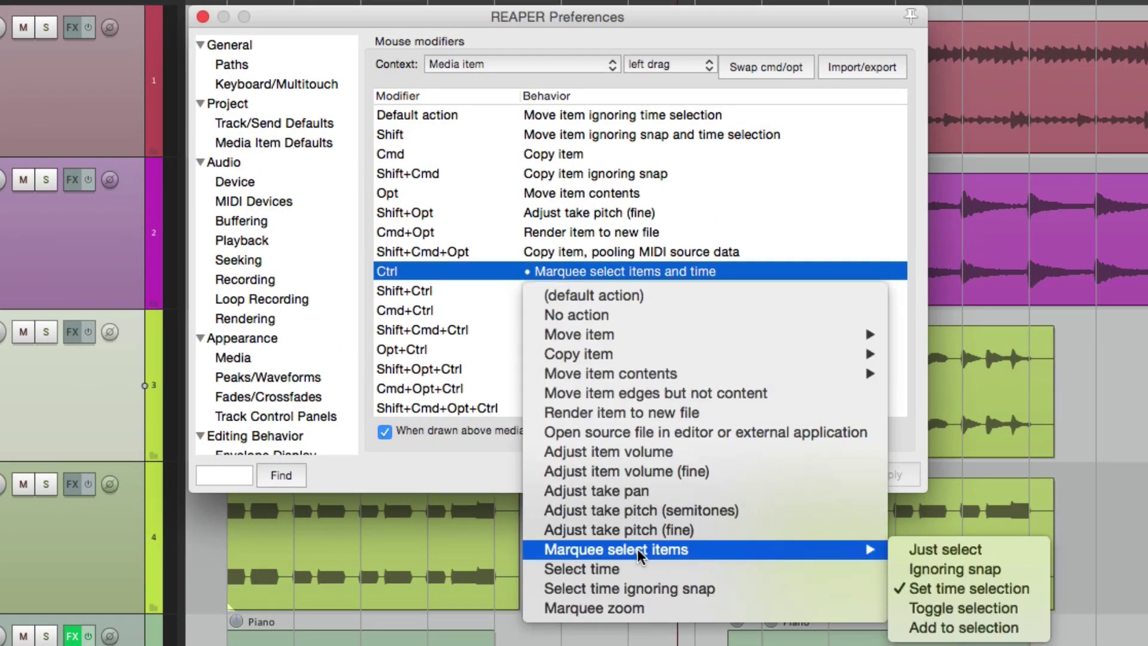
click(1021, 611)
key(Return)
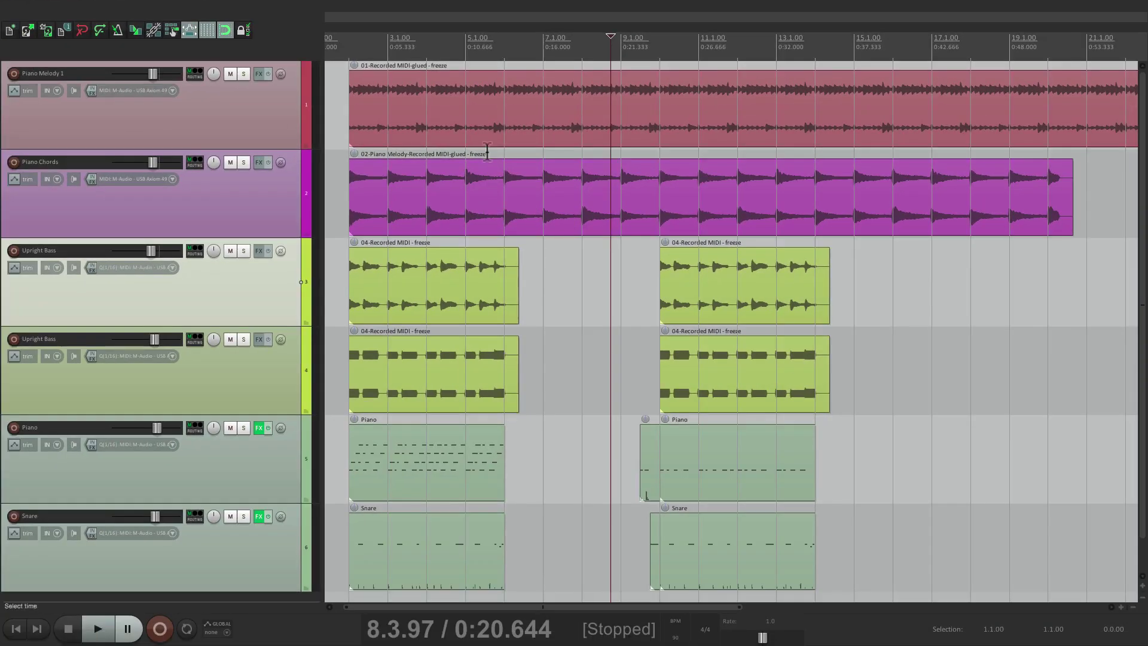
Select the Piano Melody 1 and Piano Chords items, then Ctrl-drag marquees to toggle piano and left bass items
ctrl+click(460, 136)
ctrl+click(456, 213)
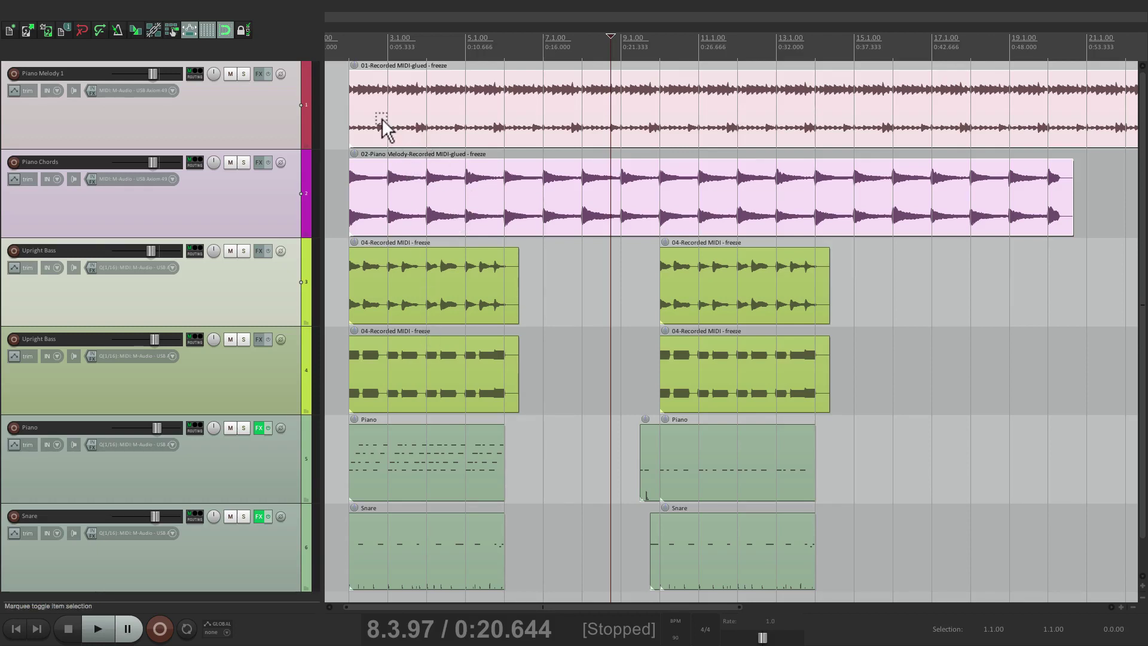
drag(375, 114, 482, 372)
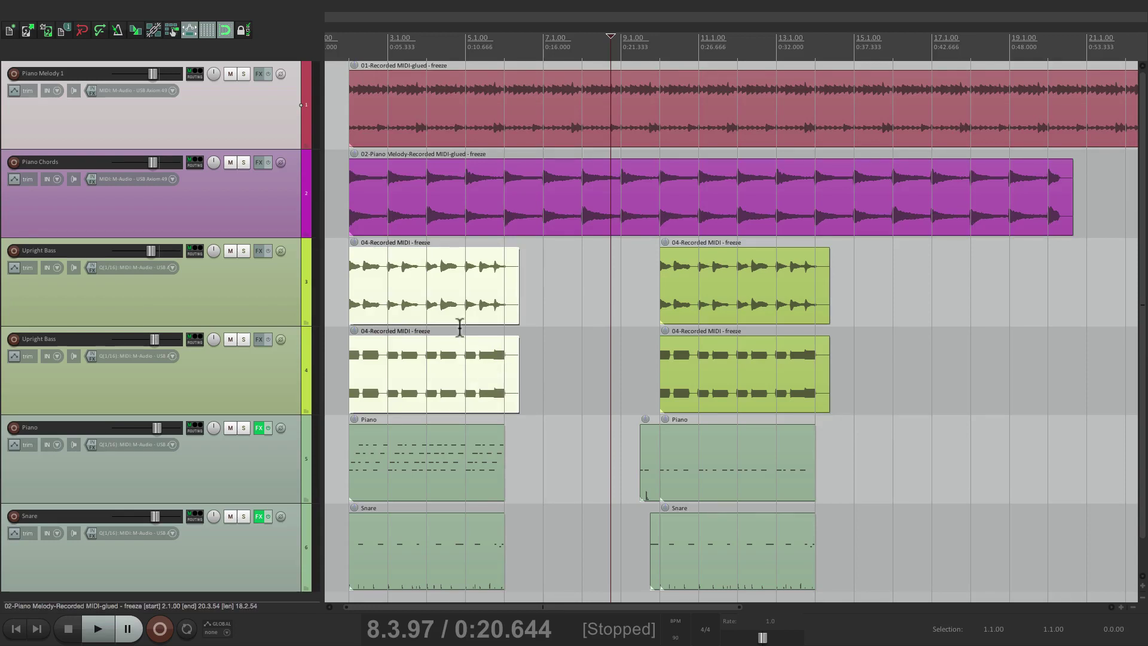
mouse_move(481, 389)
mouse_down()
mouse_move(407, 113)
mouse_move(484, 391)
mouse_up()
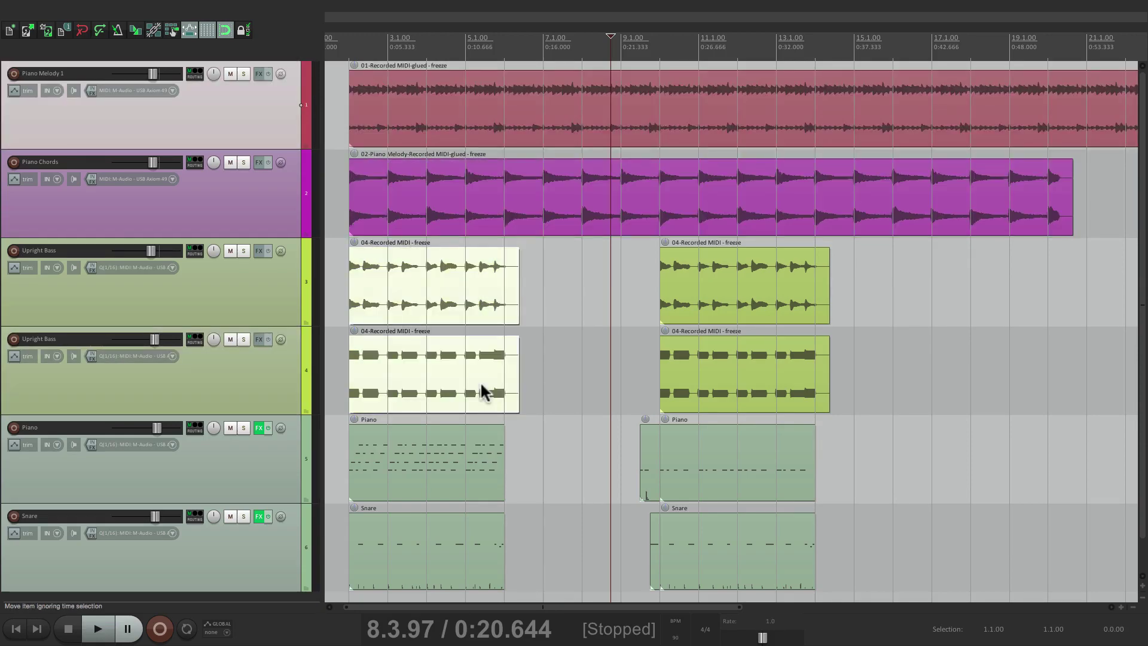
Clear the selection and select the two right-hand Upright Bass items
click(571, 330)
drag(721, 311, 718, 90)
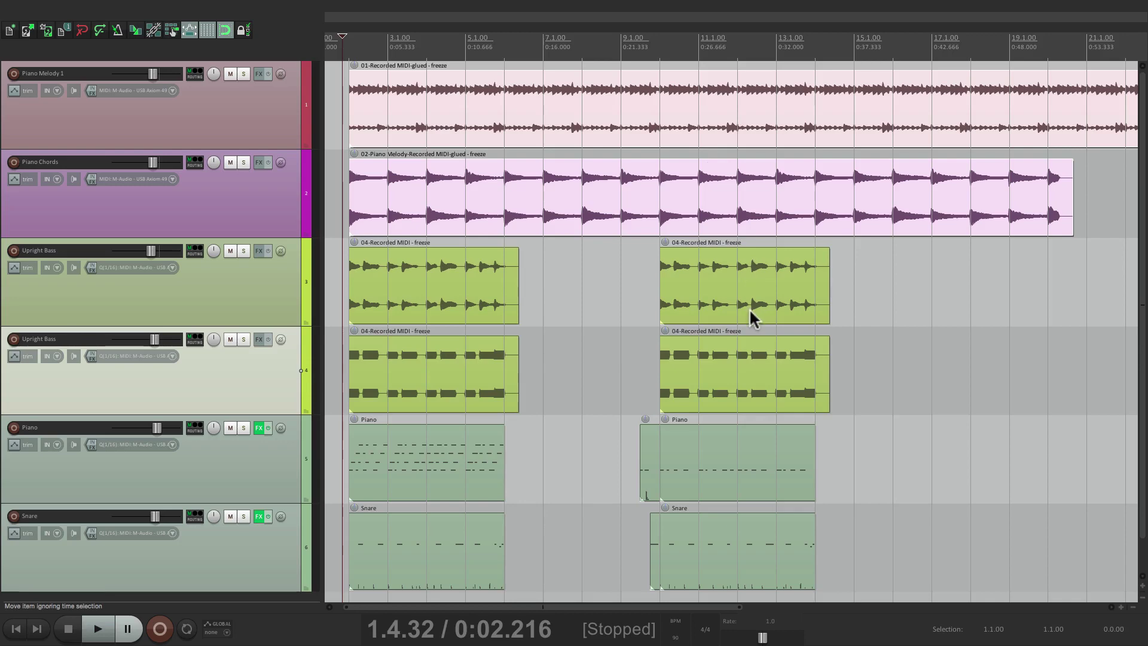
click(764, 359)
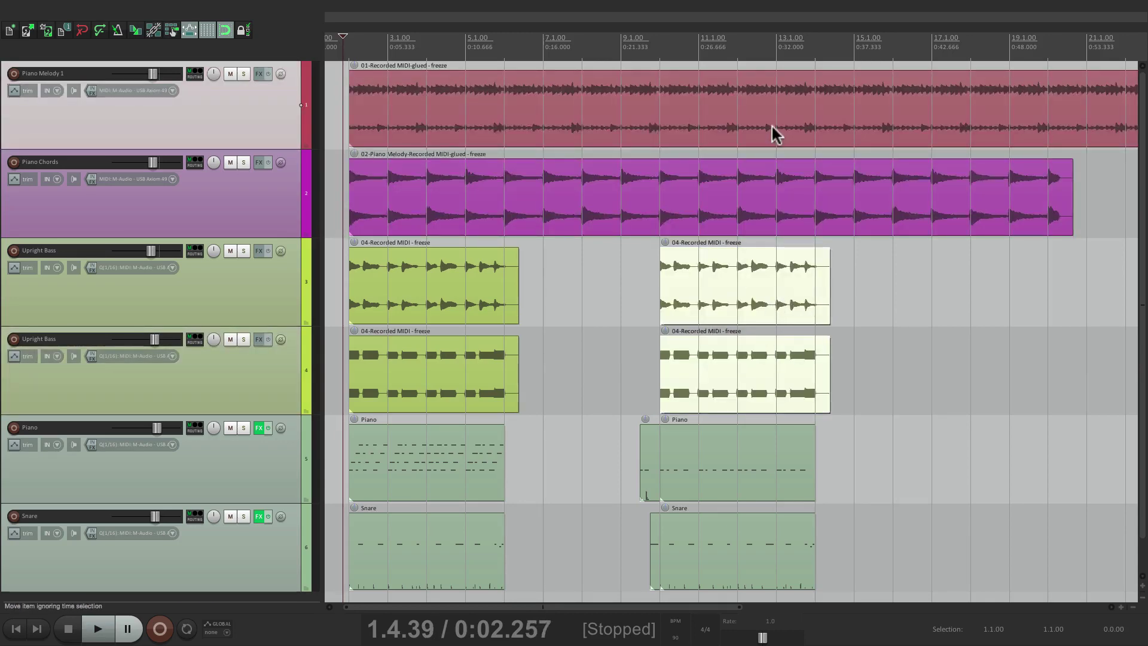
Reopen Preferences and set the Ctrl media-item drag to Marquee select items > Add to selection
key(super+comma)
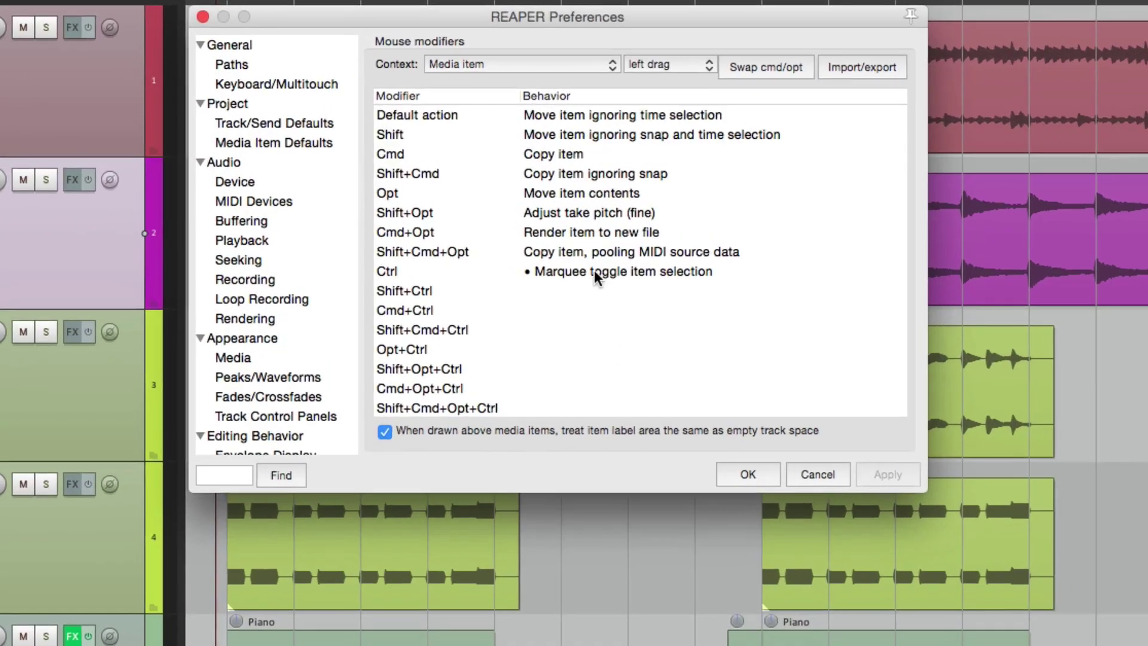
click(561, 216)
mouse_move(675, 549)
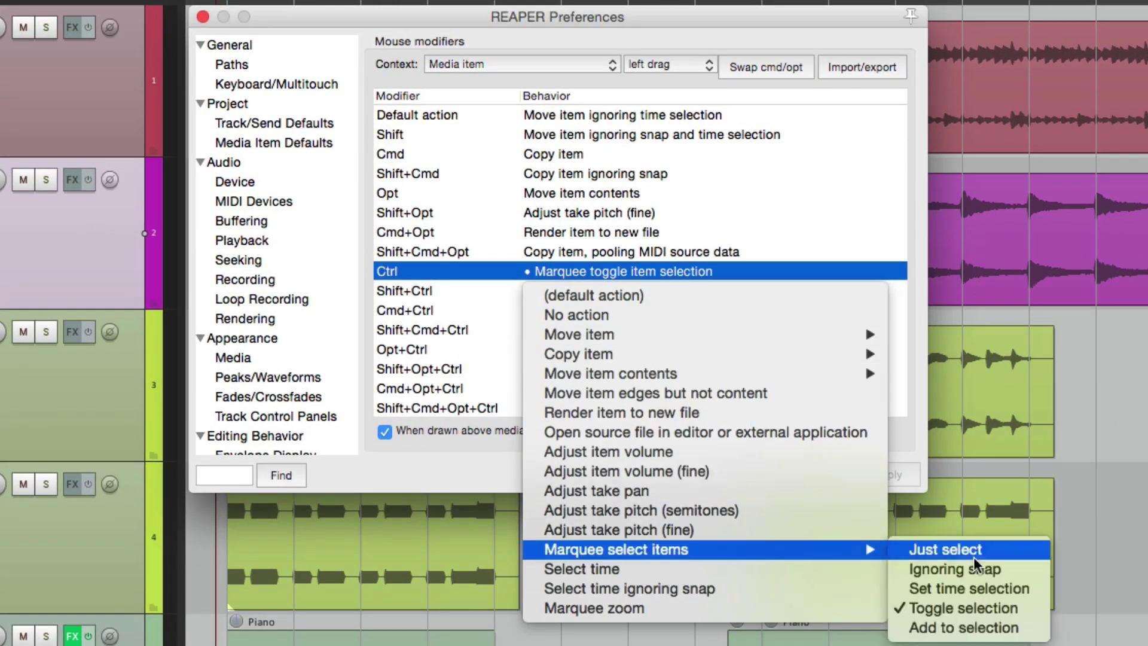
click(996, 629)
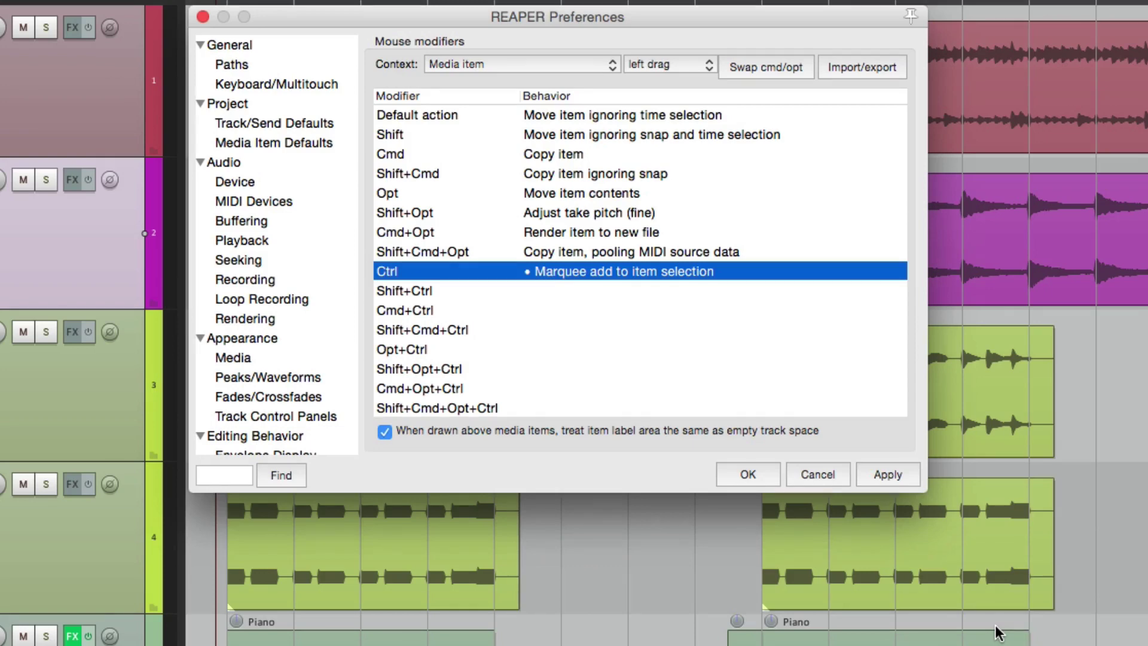
key(Return)
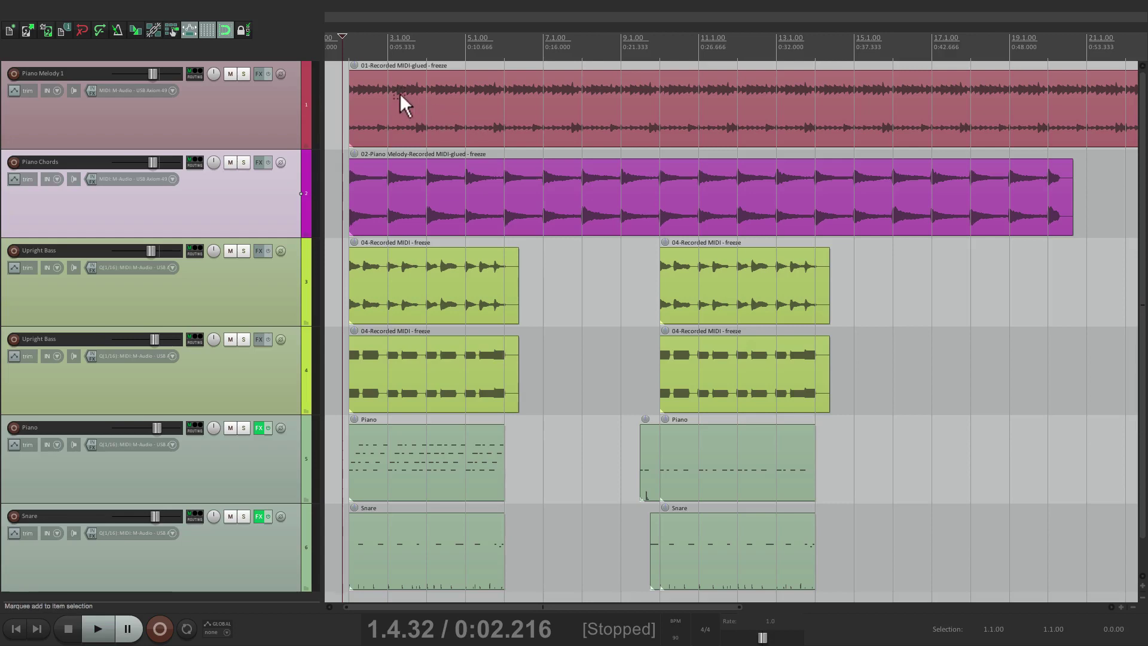
Ctrl-drag marquees to add the top piano items, all four Upright Bass items, both Piano items and the right Snare item
drag(379, 84, 509, 216)
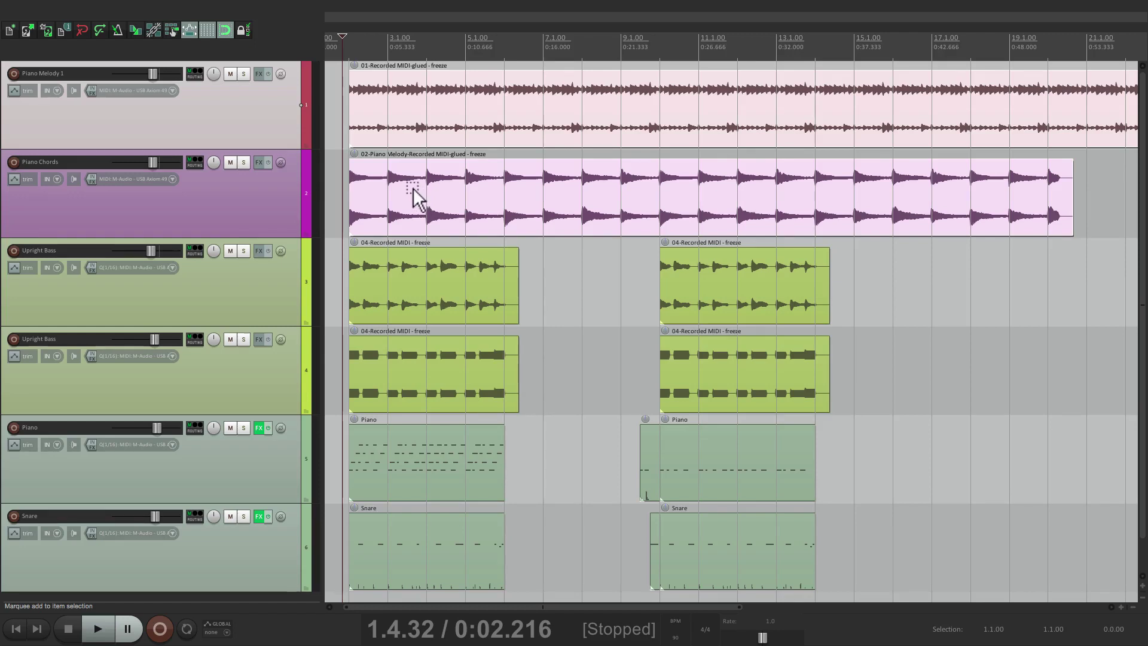
drag(413, 188, 519, 412)
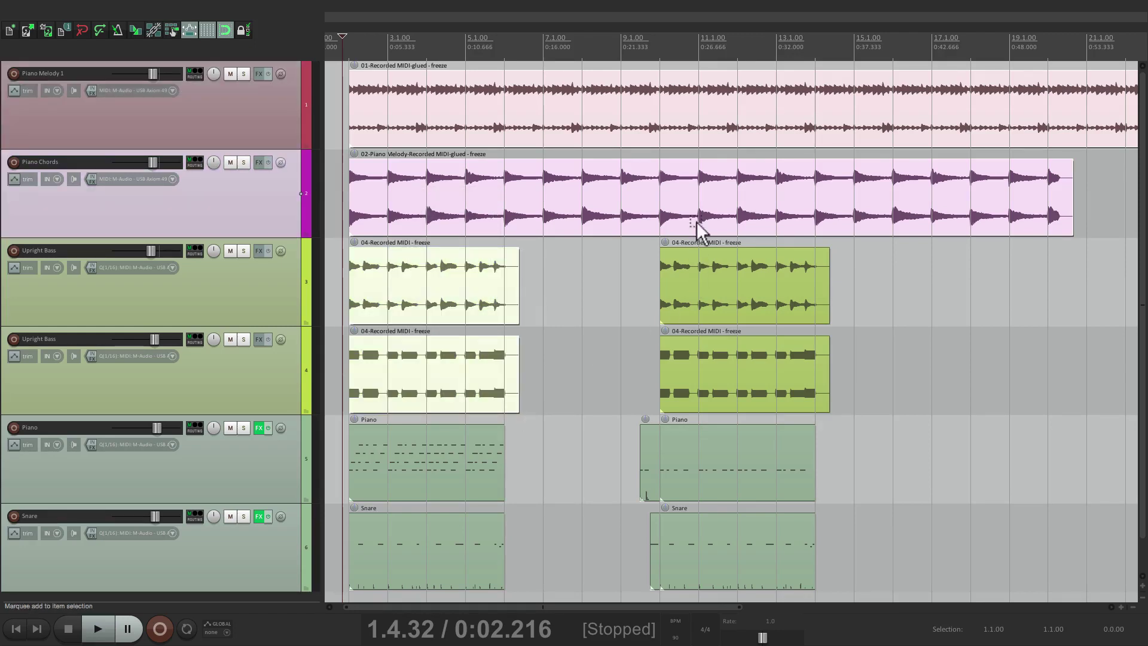
drag(697, 224, 834, 412)
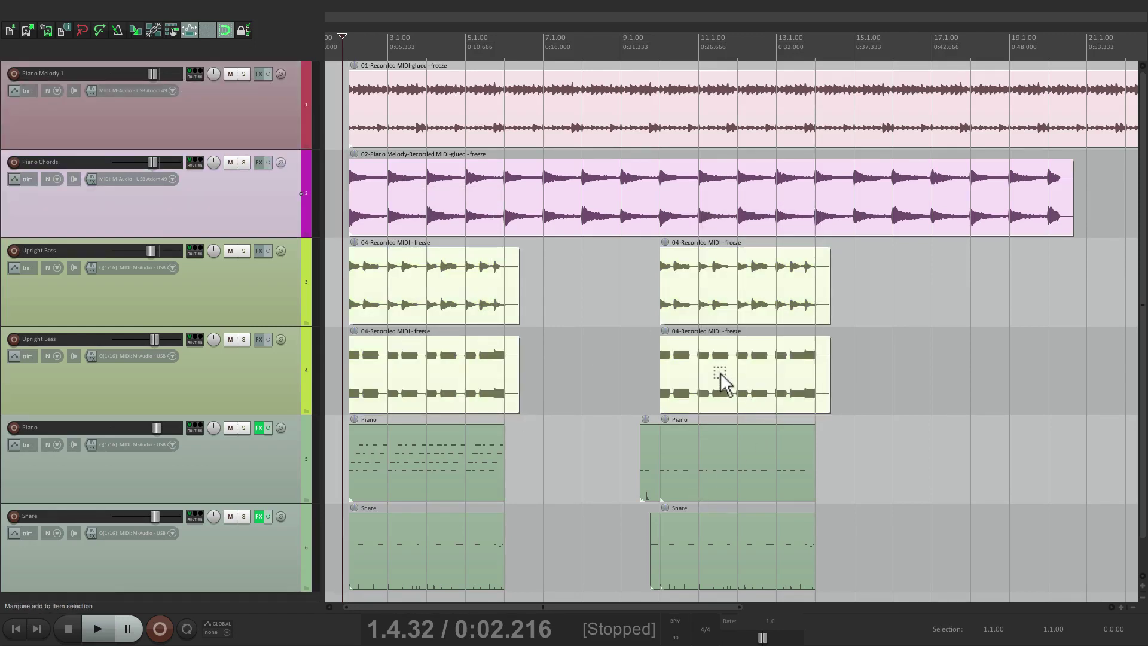
drag(720, 374, 774, 496)
drag(414, 378, 482, 478)
click(729, 479)
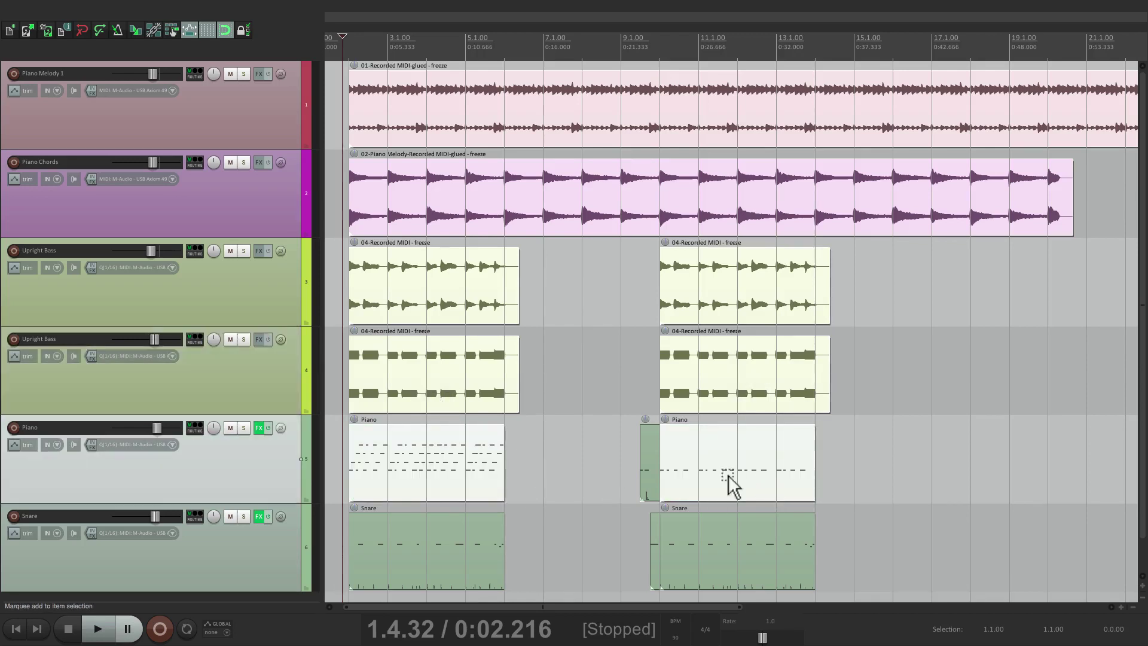
drag(729, 478, 669, 544)
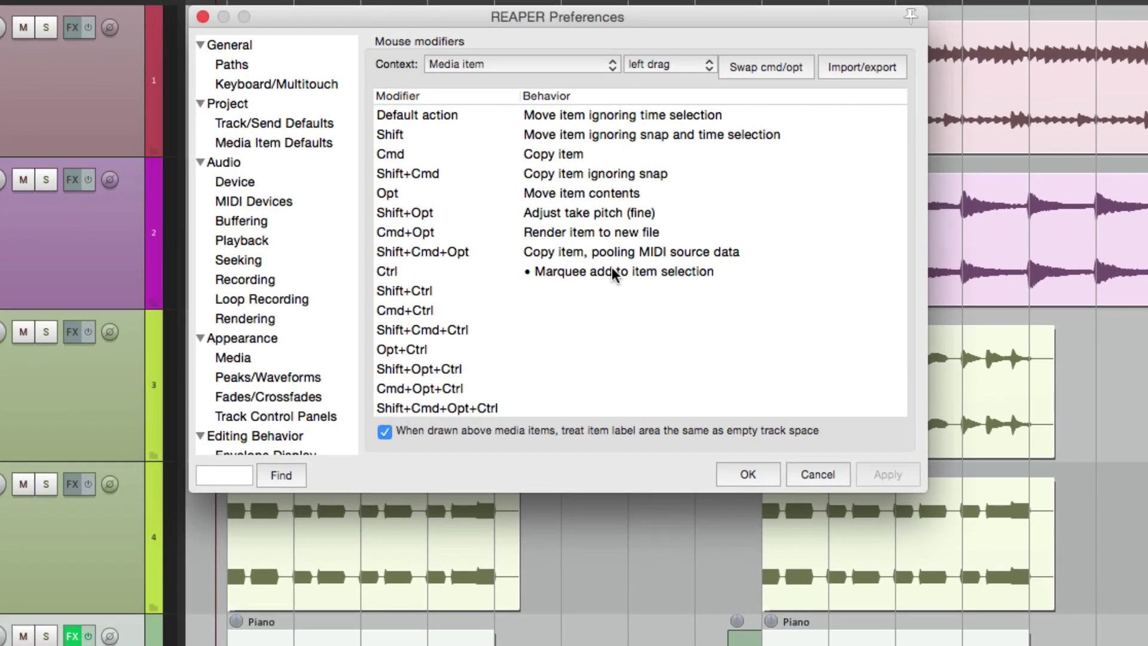
Set the media item Ctrl left-drag to Marquee select items > Just select and close Preferences
click(616, 272)
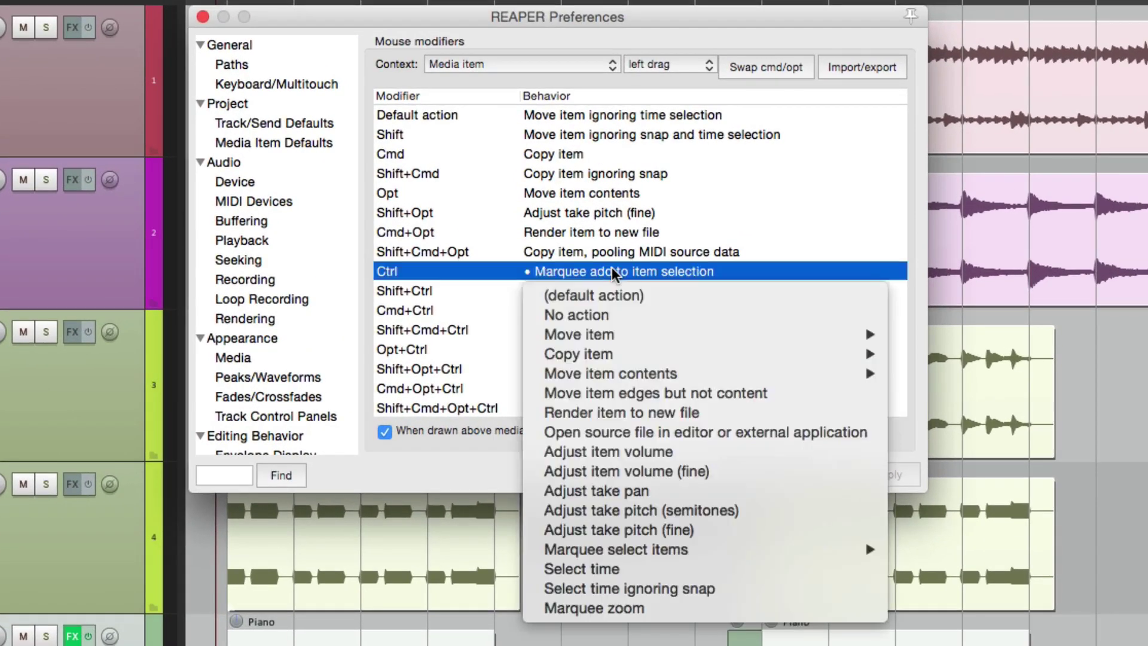
mouse_move(628, 550)
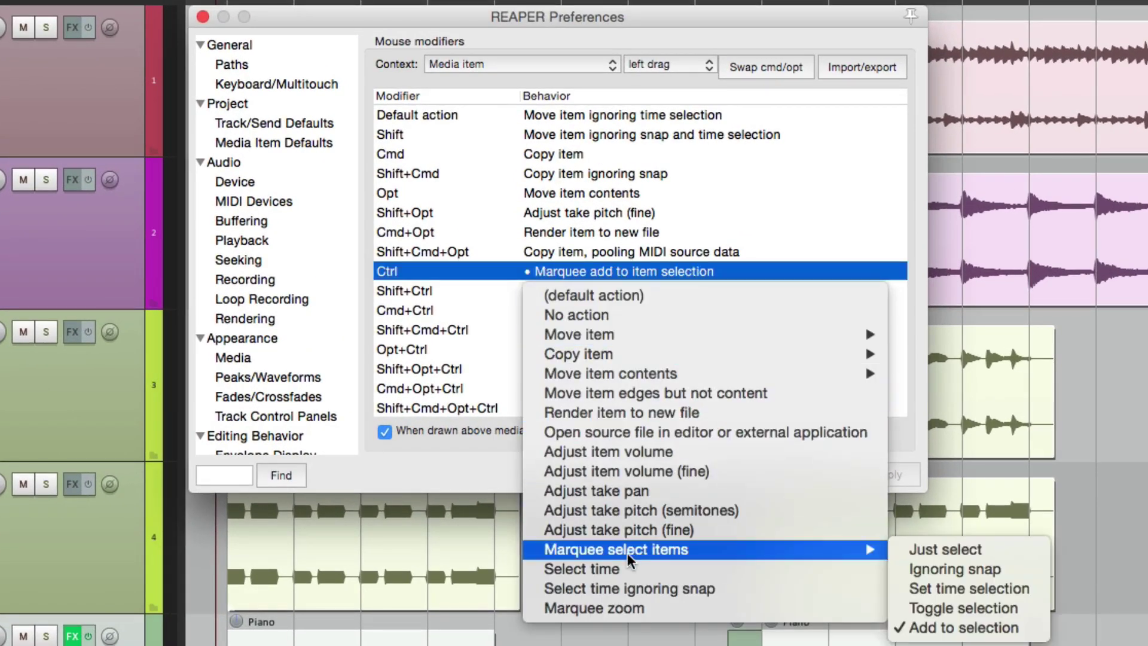
click(951, 549)
key(Return)
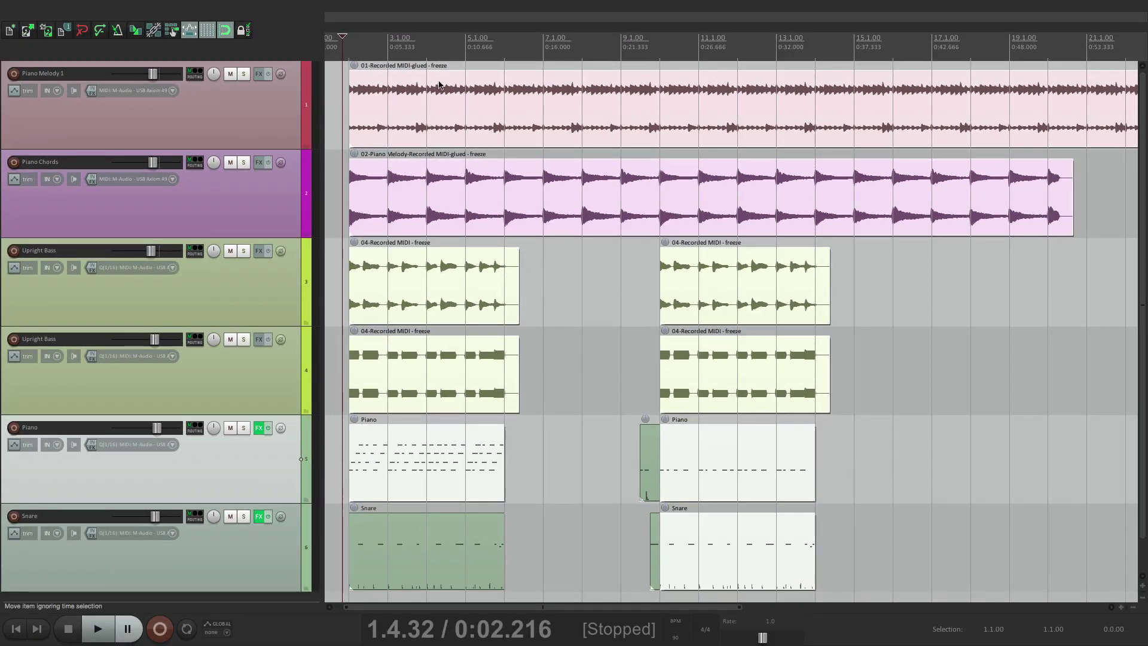
Test Ctrl-drag marquees on the piano and Upright Bass items, then reopen the mouse modifier preferences
drag(378, 84, 474, 234)
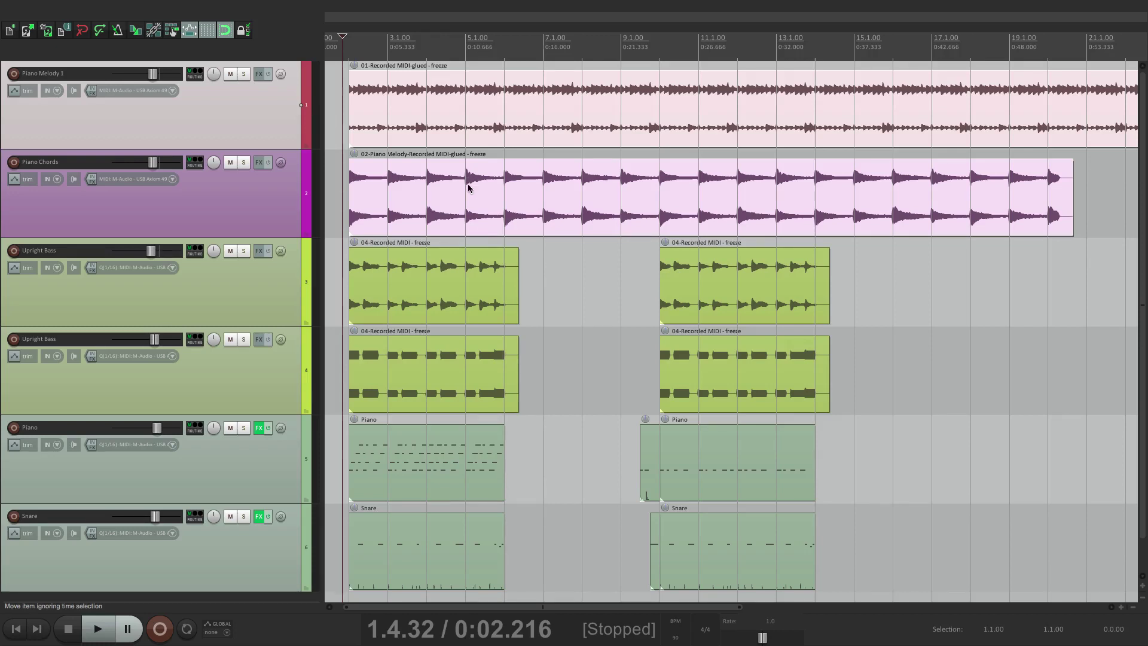
click(402, 286)
ctrl+click(465, 368)
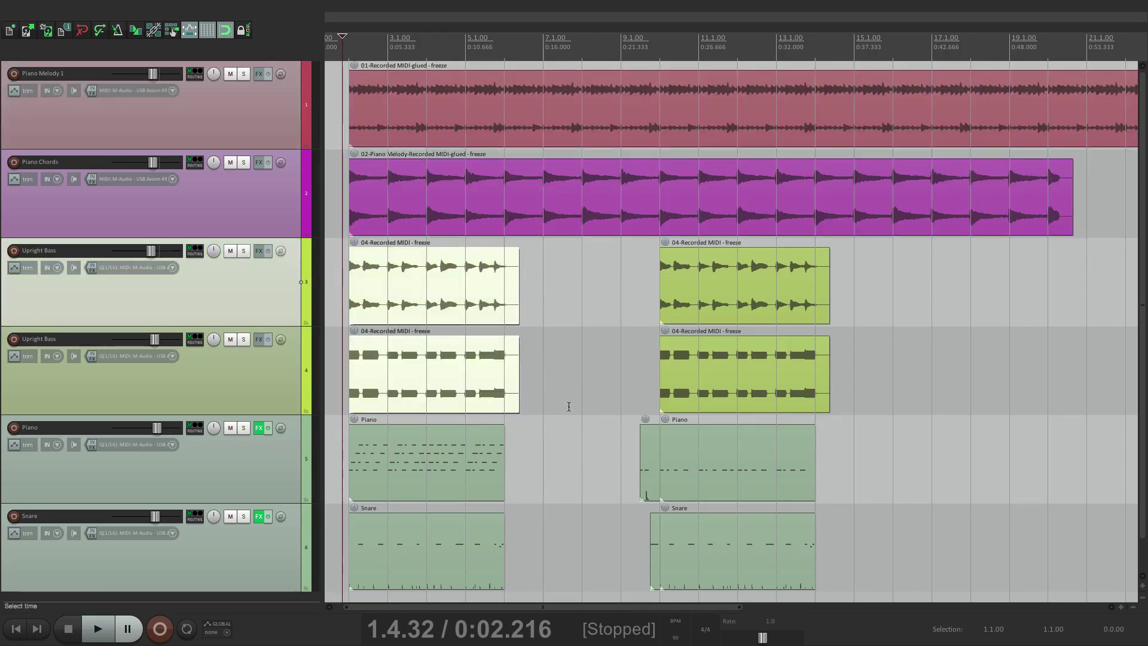
click(726, 180)
ctrl+click(715, 275)
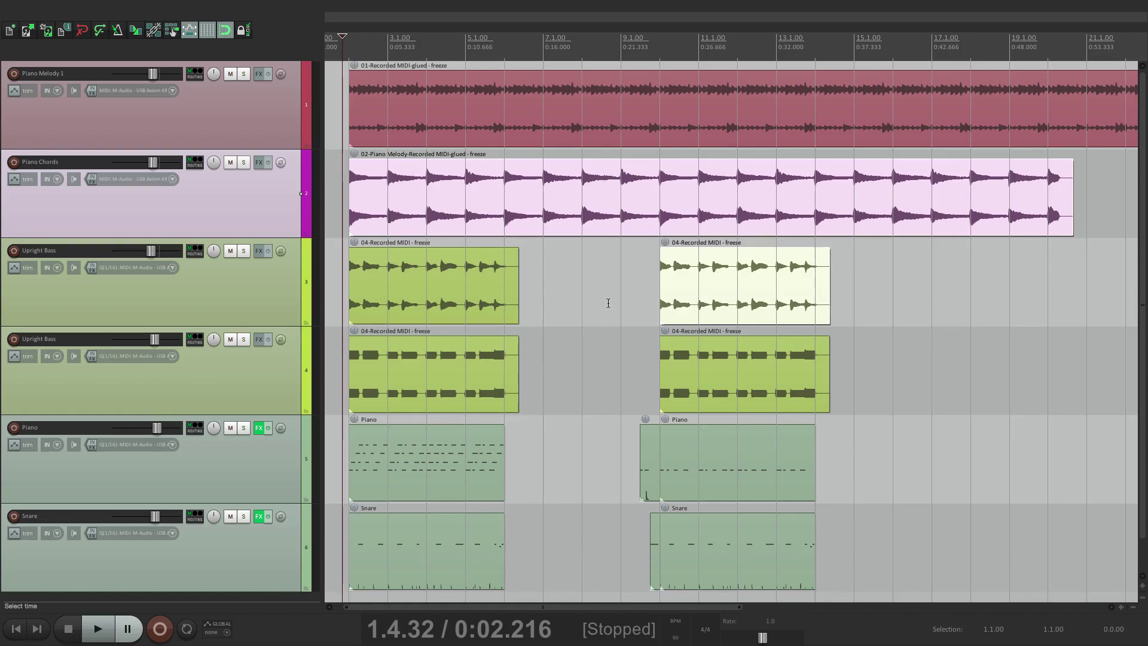
key(super+comma)
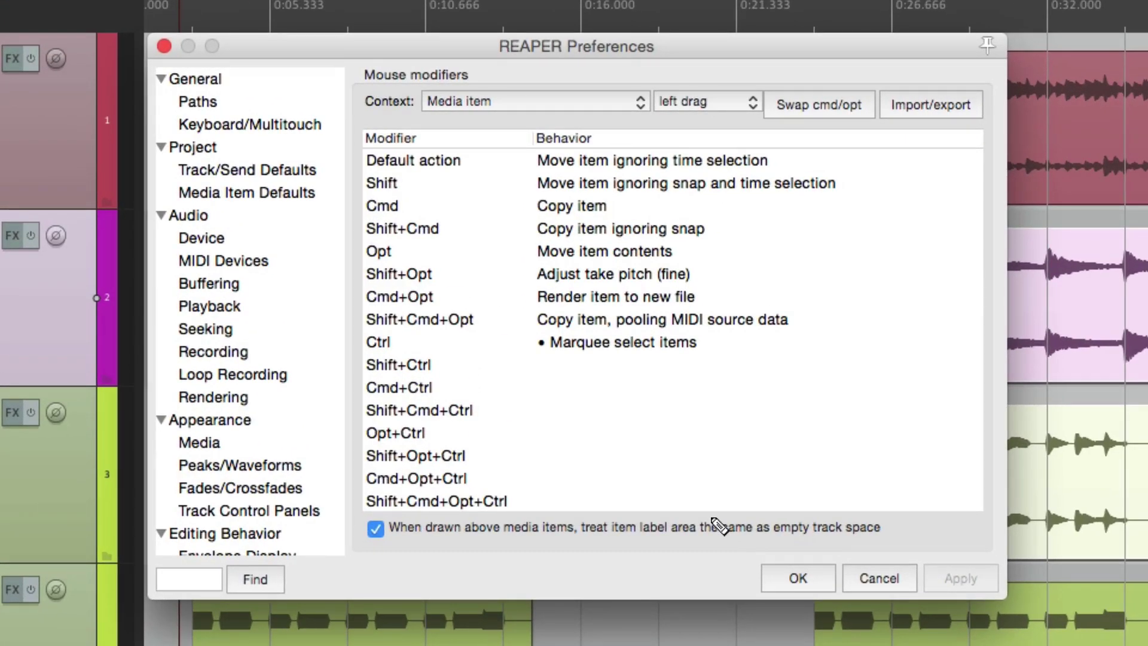
Change the media item Ctrl left-drag behaviour to Marquee zoom and reopen Preferences to confirm it
click(624, 341)
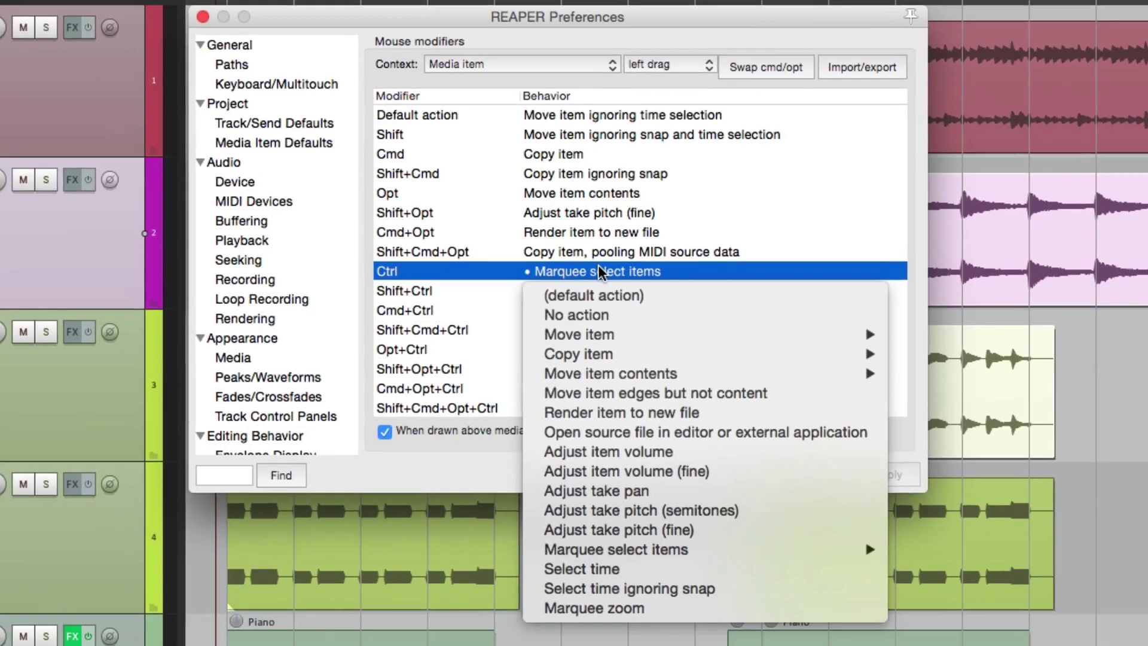
click(674, 609)
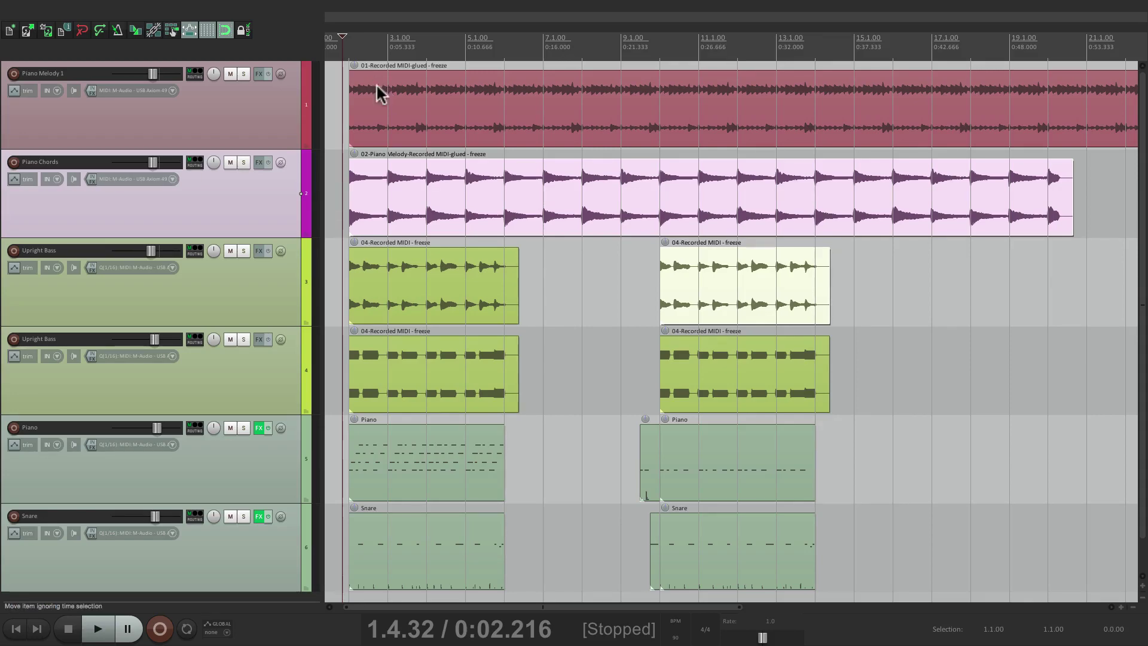
key(super+comma)
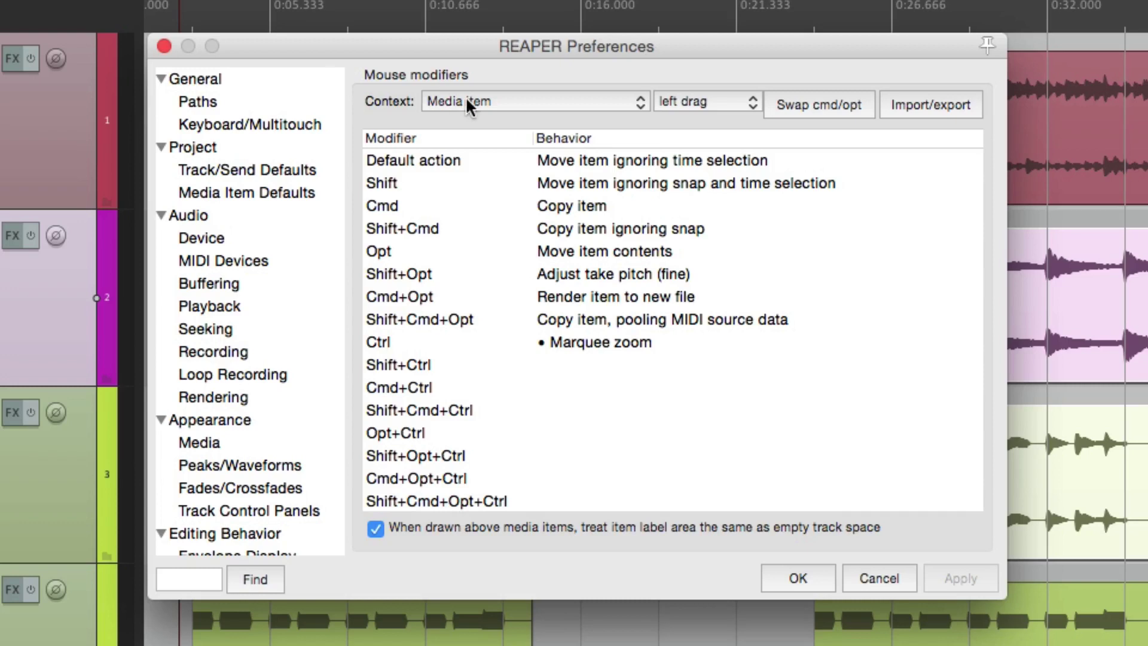
Under Media item left click, assign Ctrl to Restore previous zoom level and close Preferences
click(725, 102)
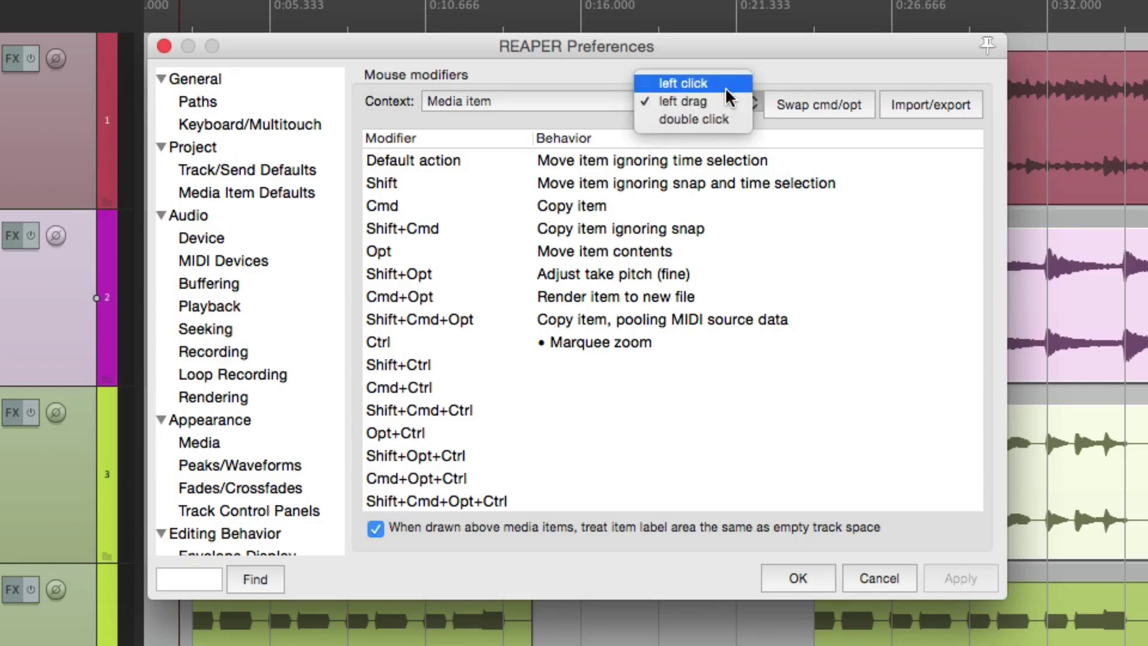
click(725, 87)
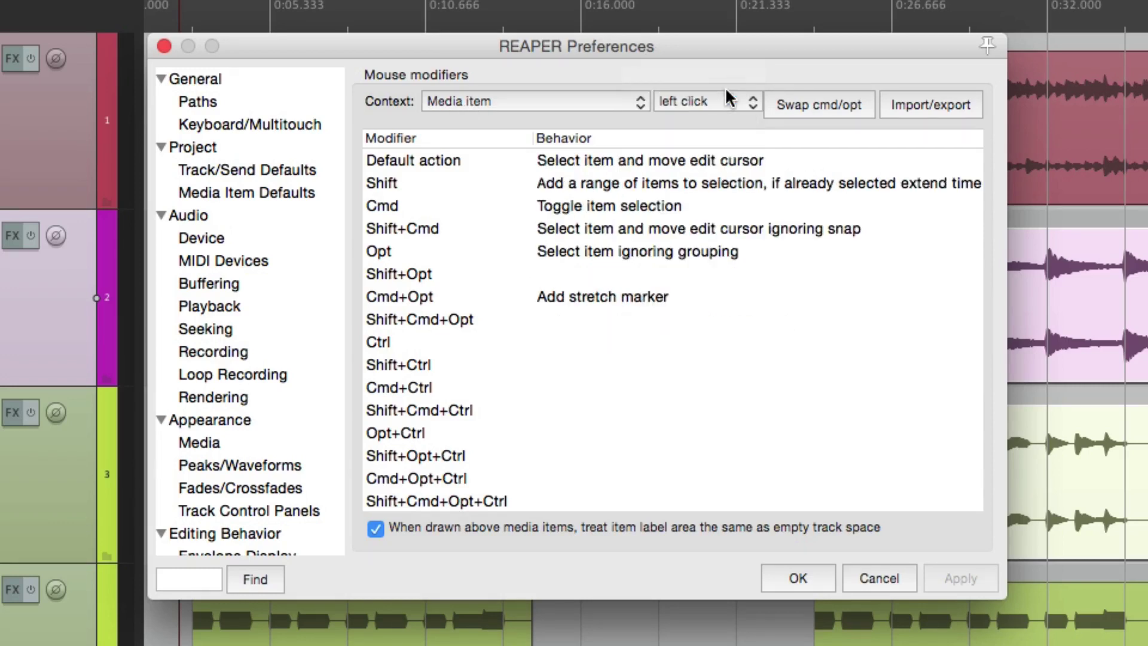
click(580, 344)
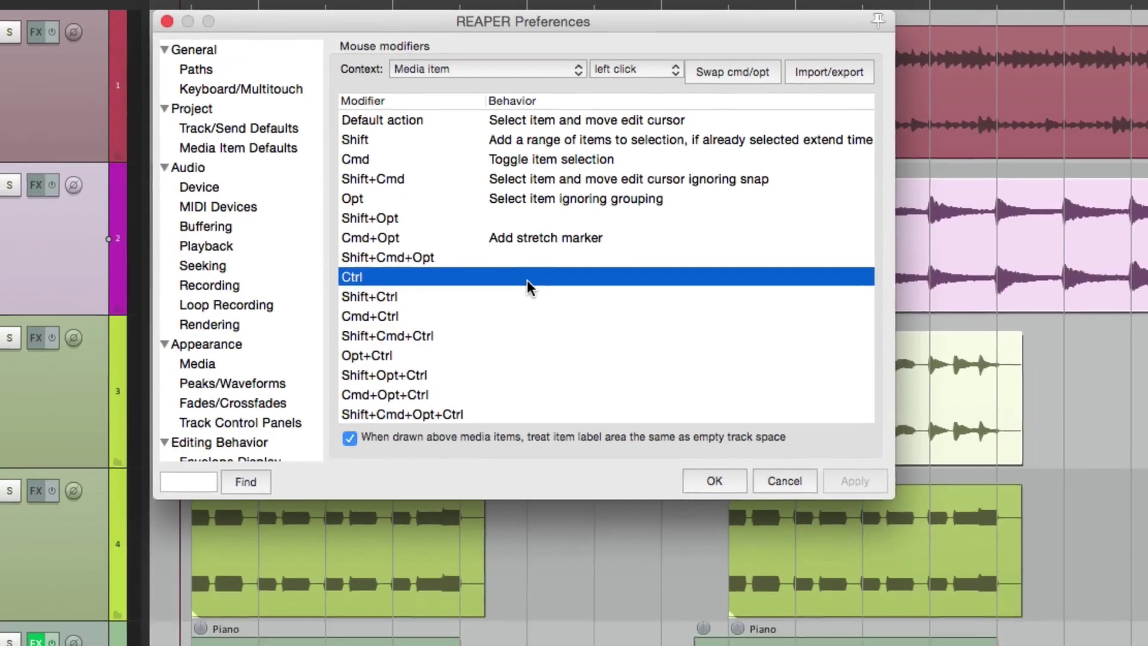
click(580, 345)
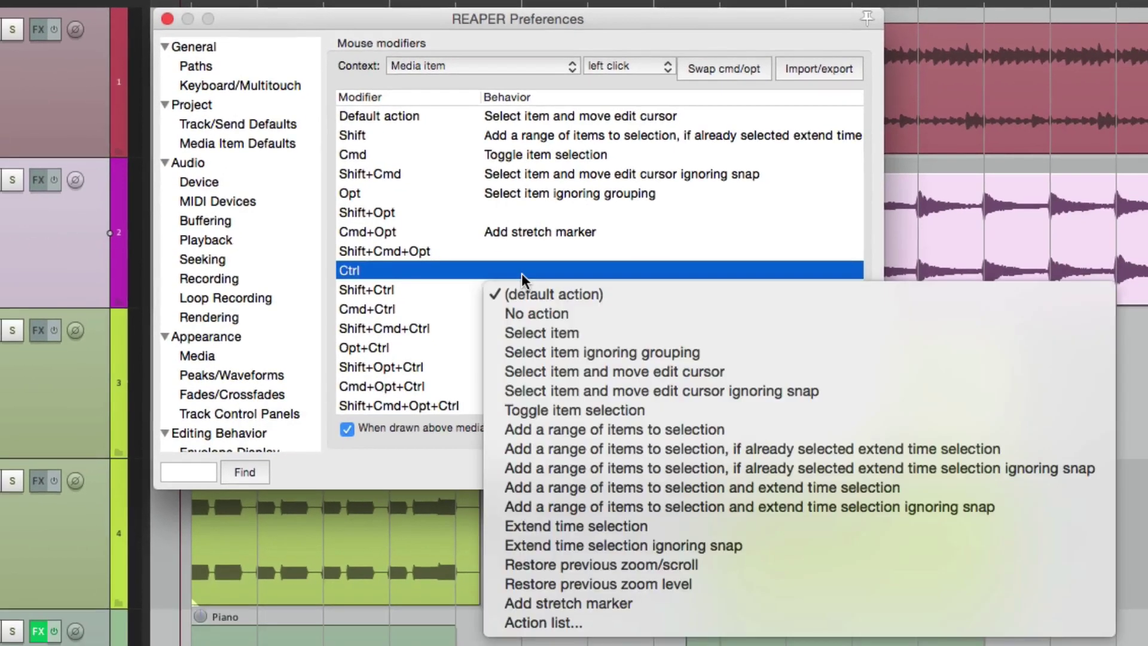
click(657, 584)
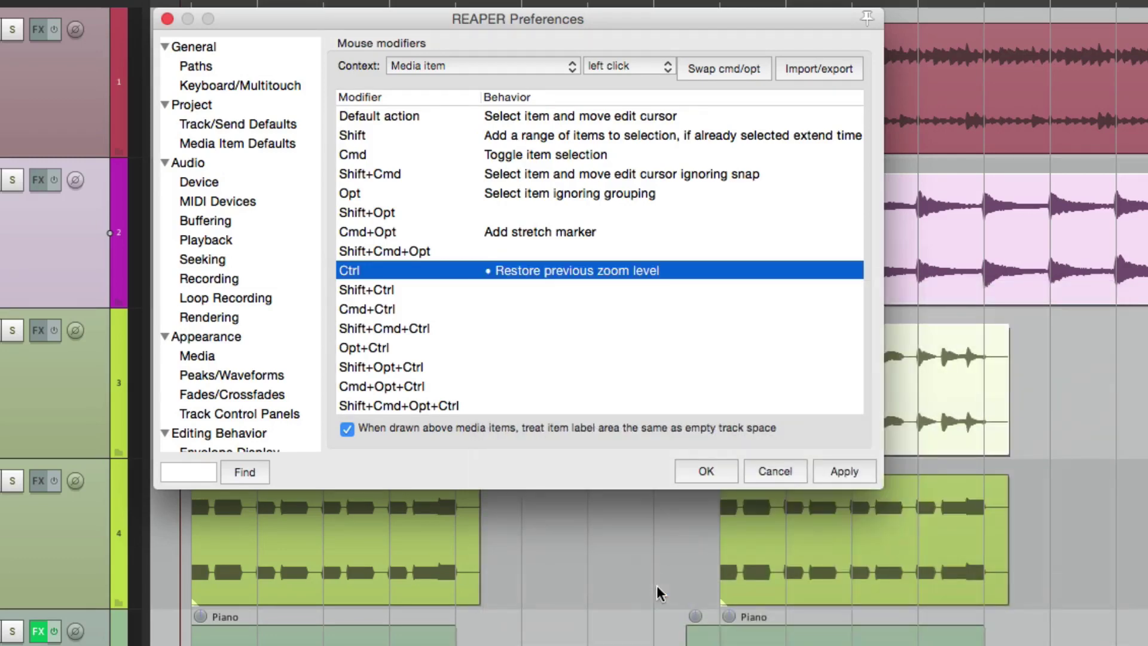
key(Return)
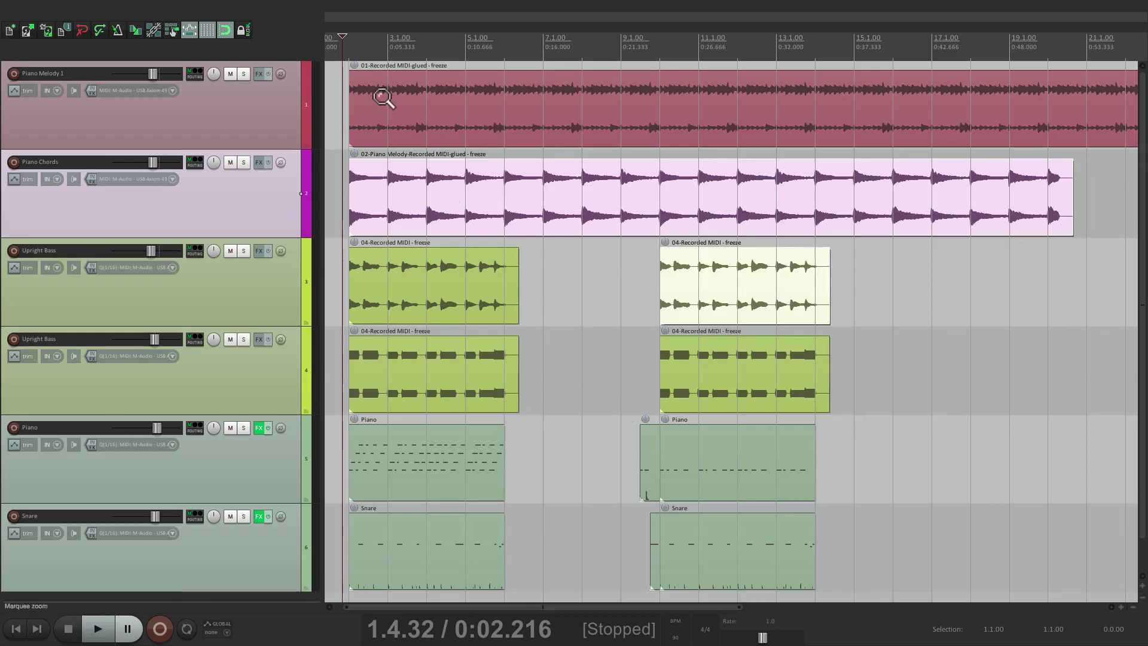
Marquee-zoom into the start of the Piano Melody item, zoom back out, and select the item
drag(383, 95, 339, 111)
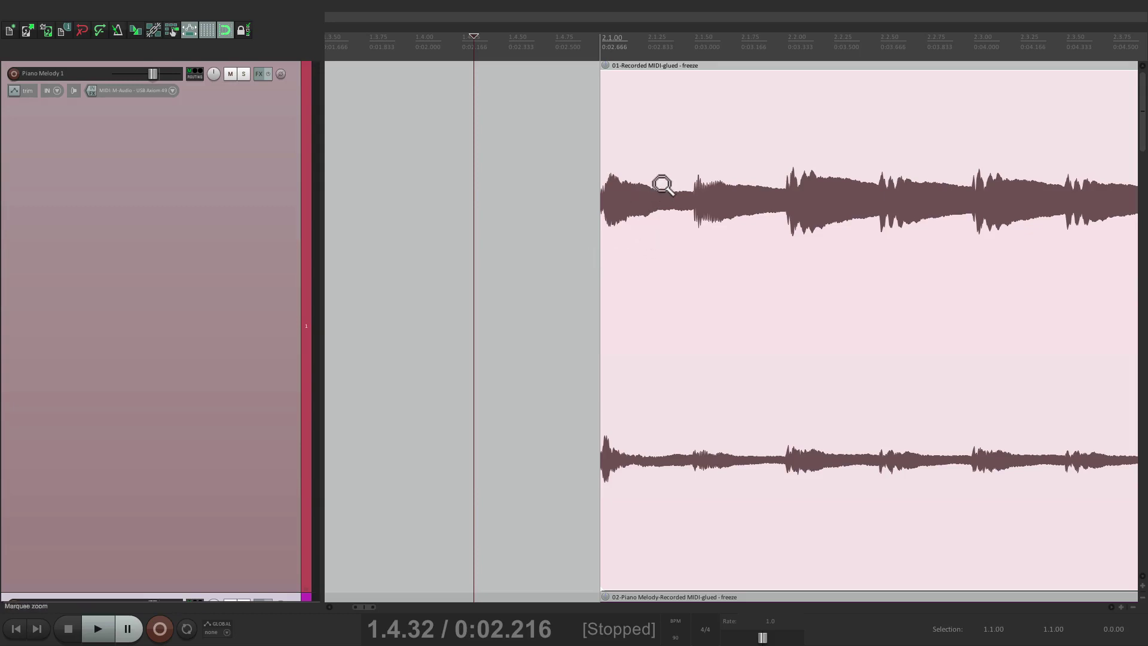
key(grave)
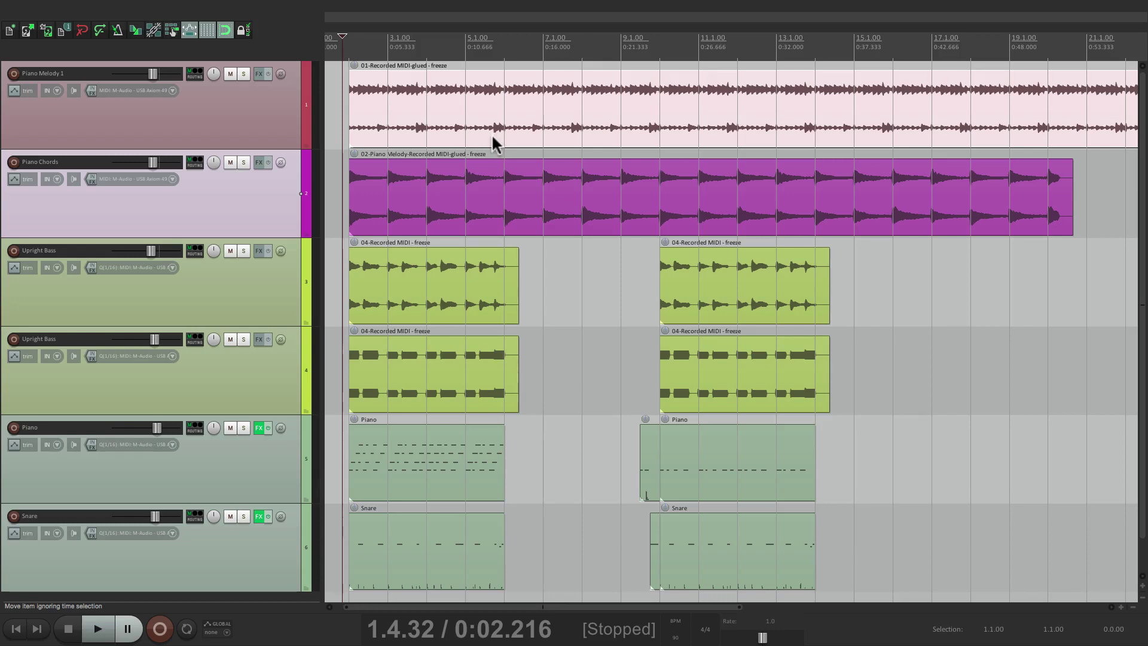
click(352, 90)
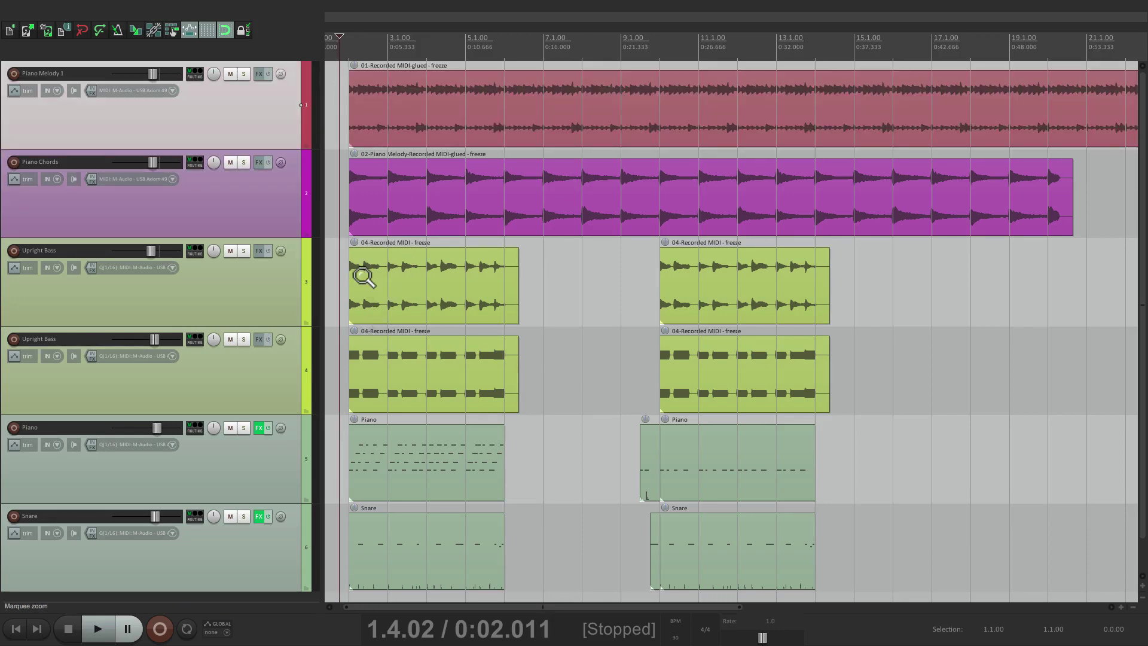
Marquee-zoom progressively into the Upright Bass waveforms, then Ctrl-click to restore the full-project zoom
drag(364, 277, 340, 371)
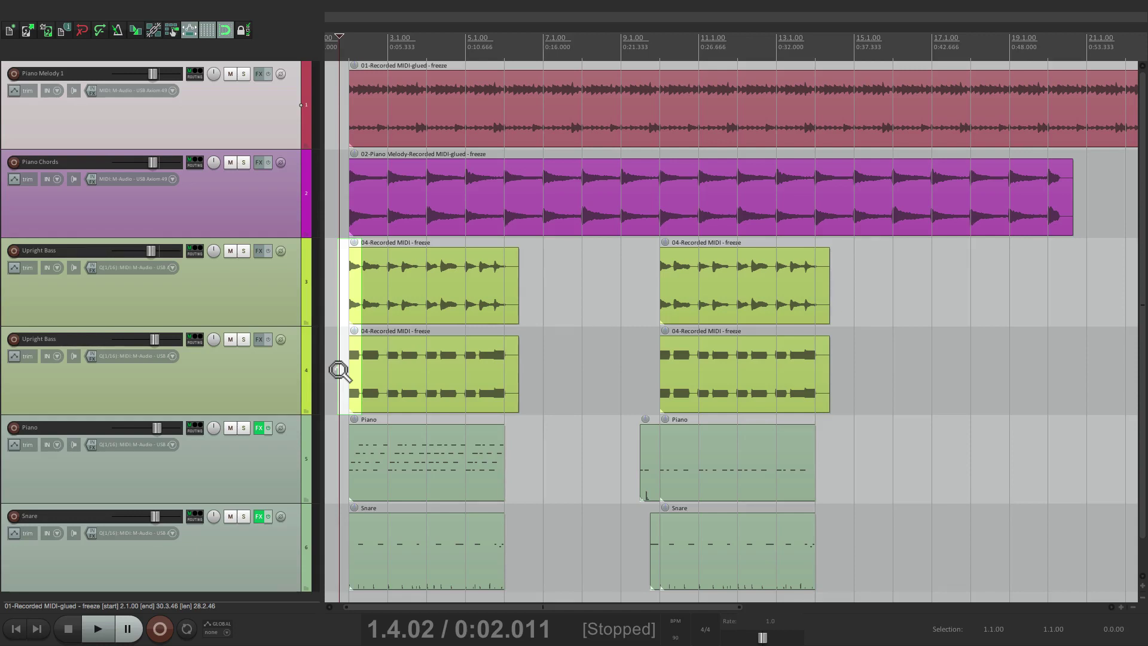
drag(340, 371, 340, 371)
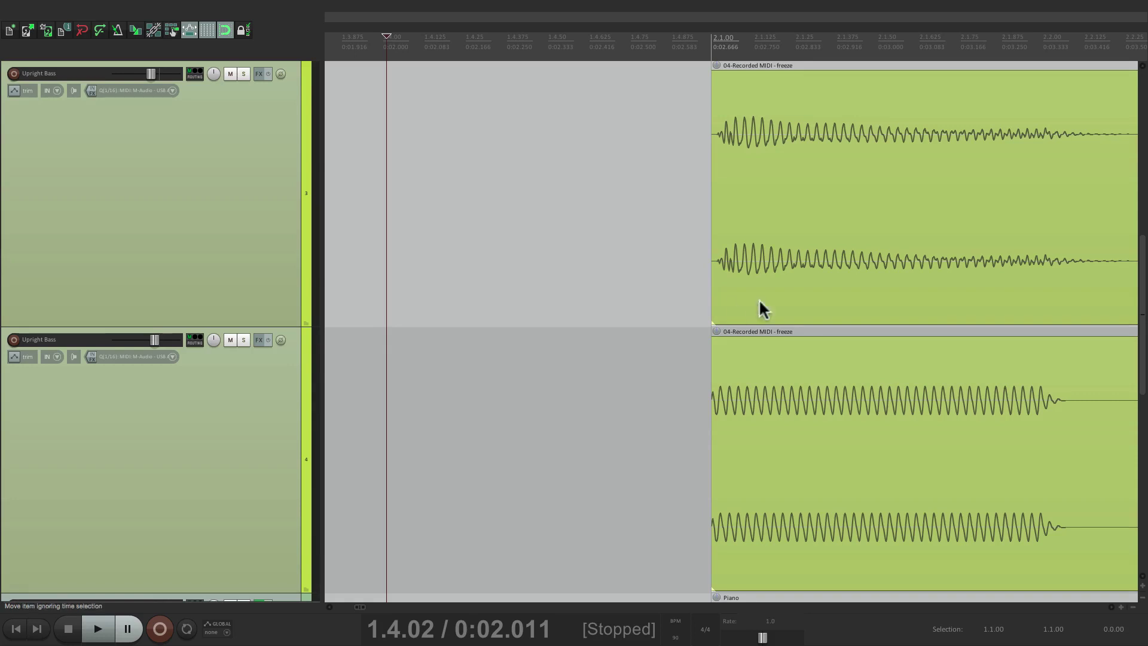
drag(778, 156, 682, 213)
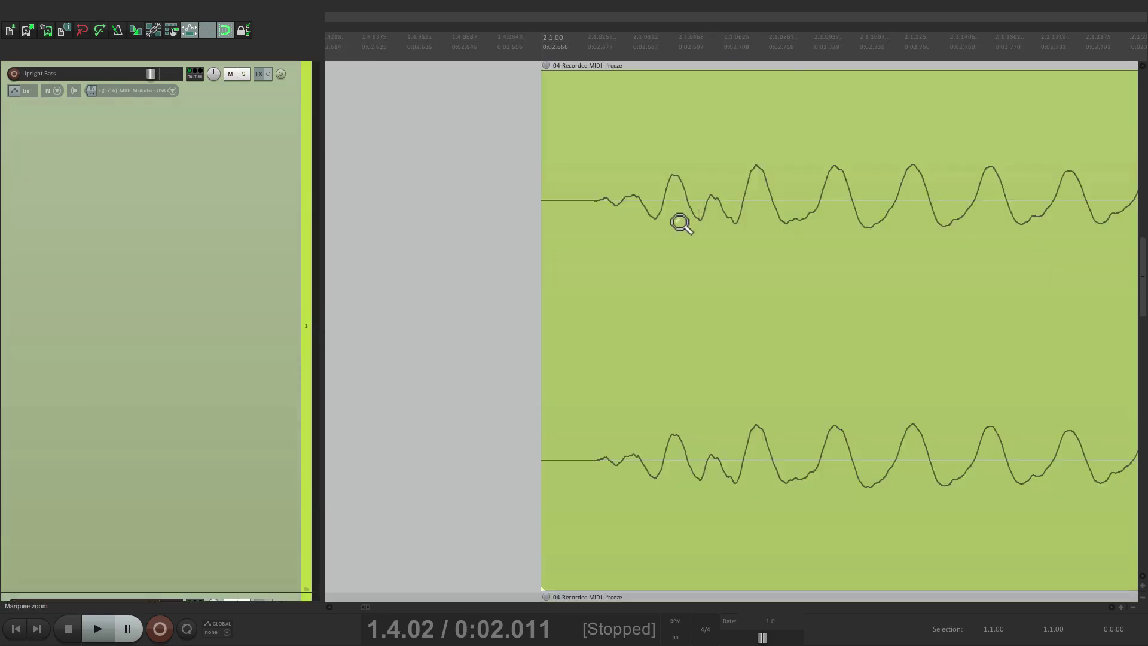
drag(749, 177, 618, 251)
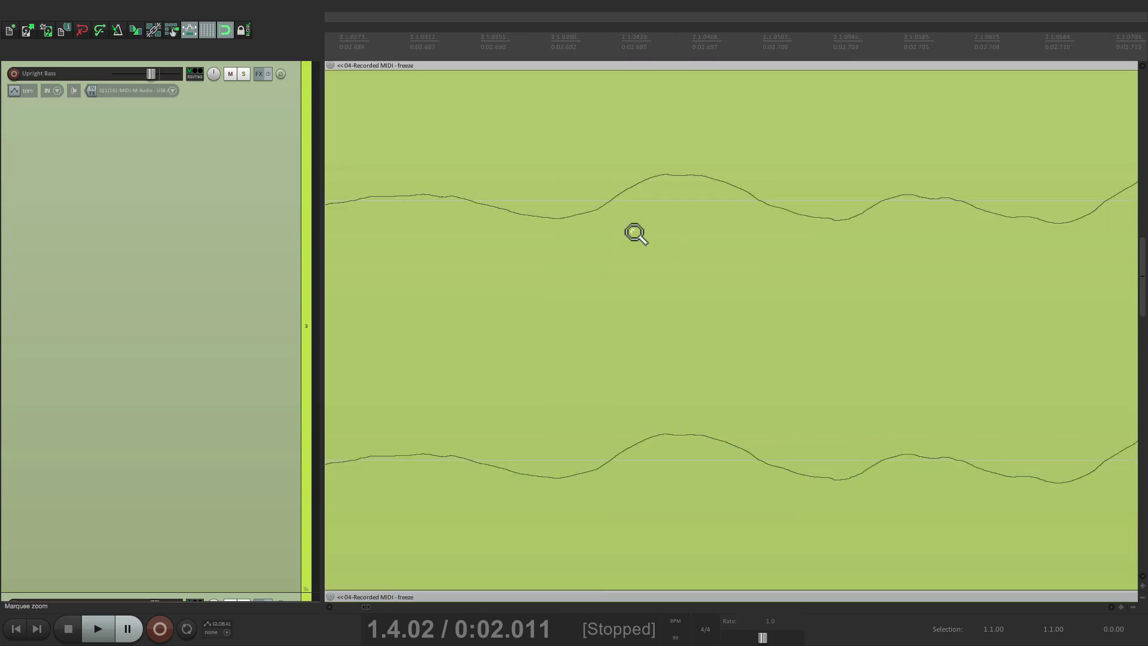
scroll(636, 233, down, 3)
scroll(636, 233, down, 5)
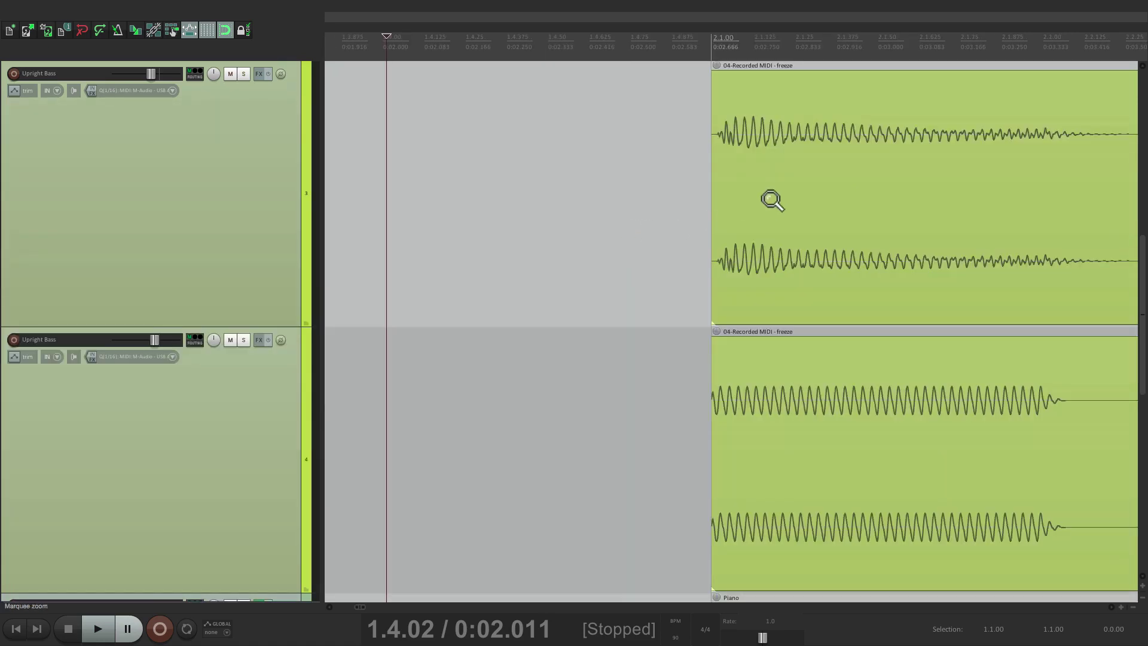
scroll(769, 197, down, 5)
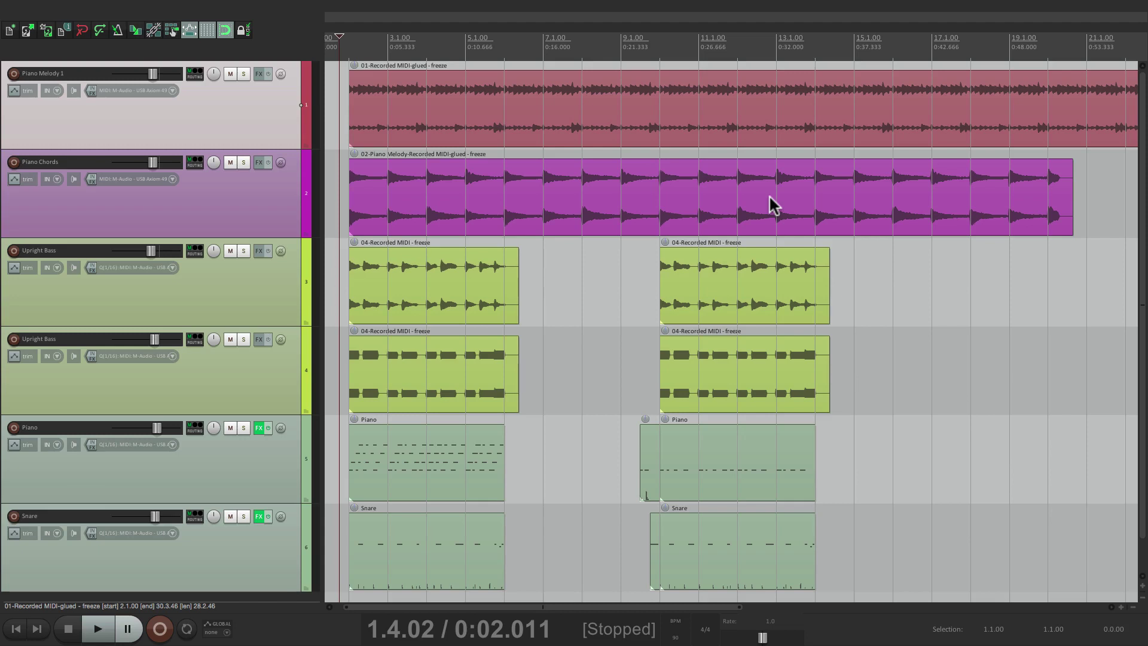
drag(708, 268, 692, 322)
drag(697, 245, 748, 263)
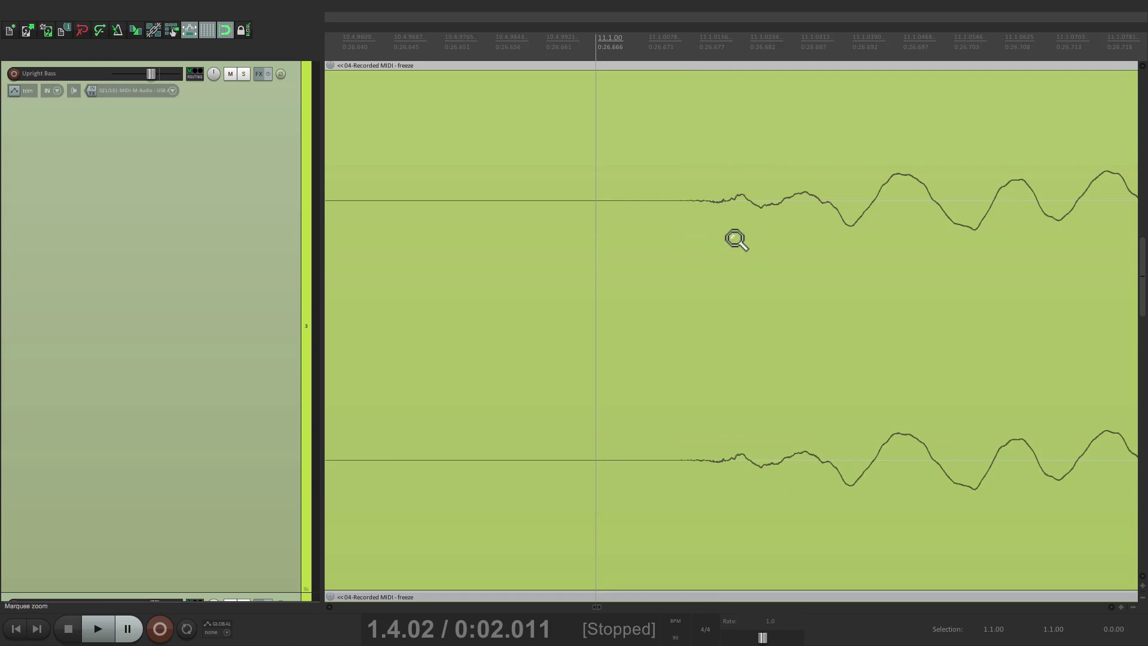
click(709, 260)
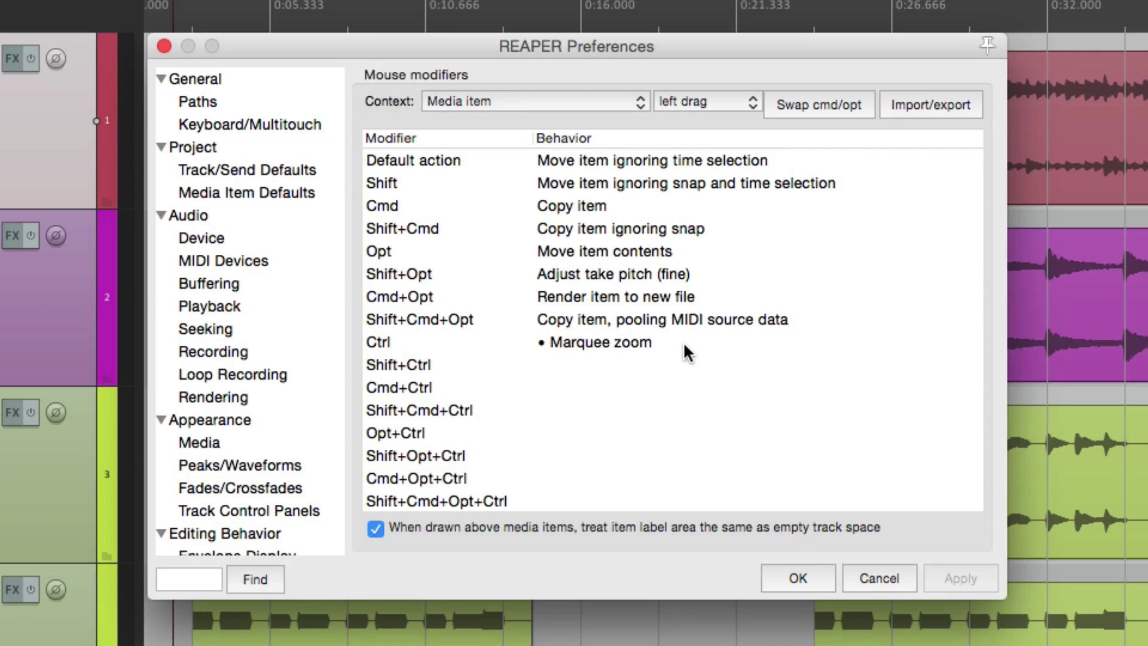
Switch the context to Track left drag and set Ctrl to Marquee select items > Just select
click(556, 101)
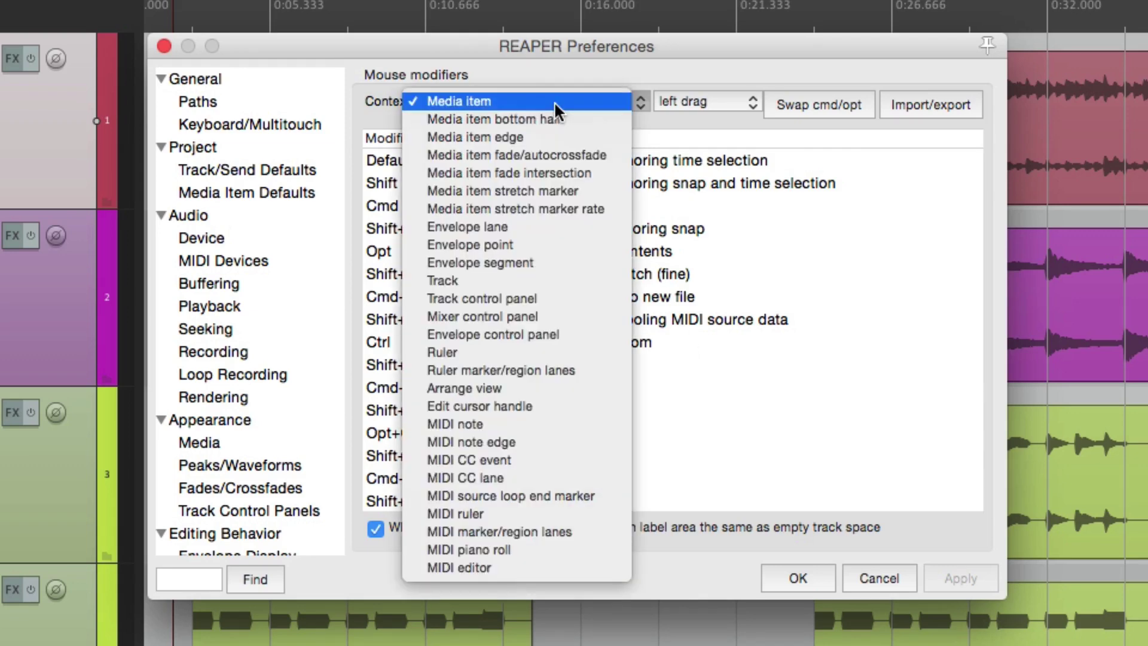
click(581, 281)
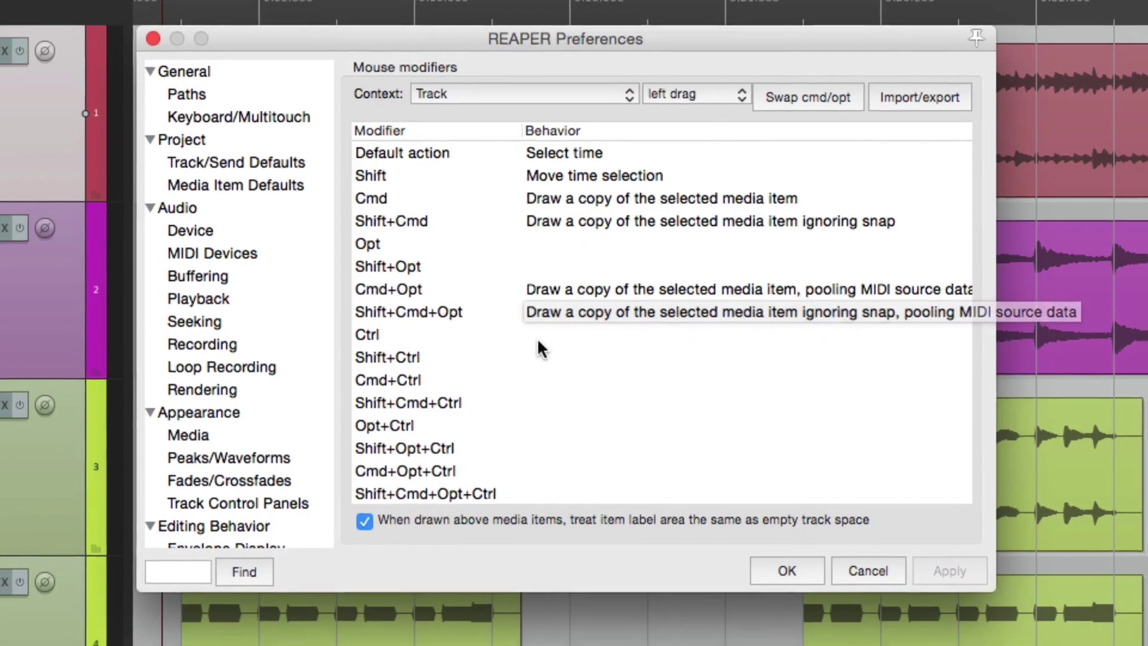
click(551, 350)
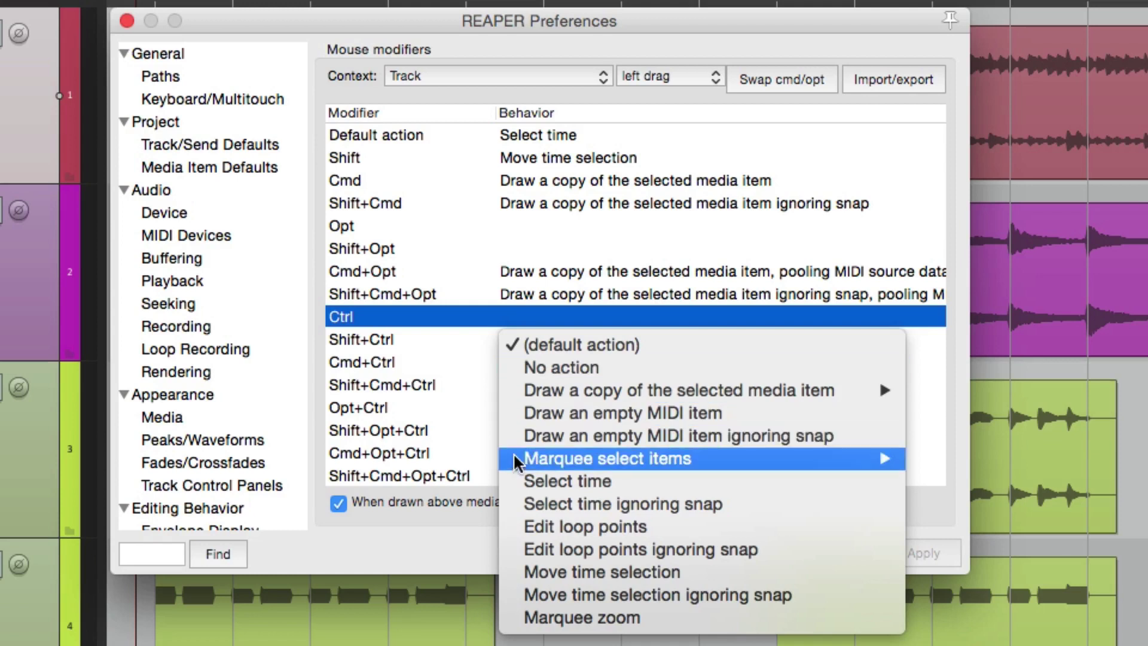
mouse_move(512, 459)
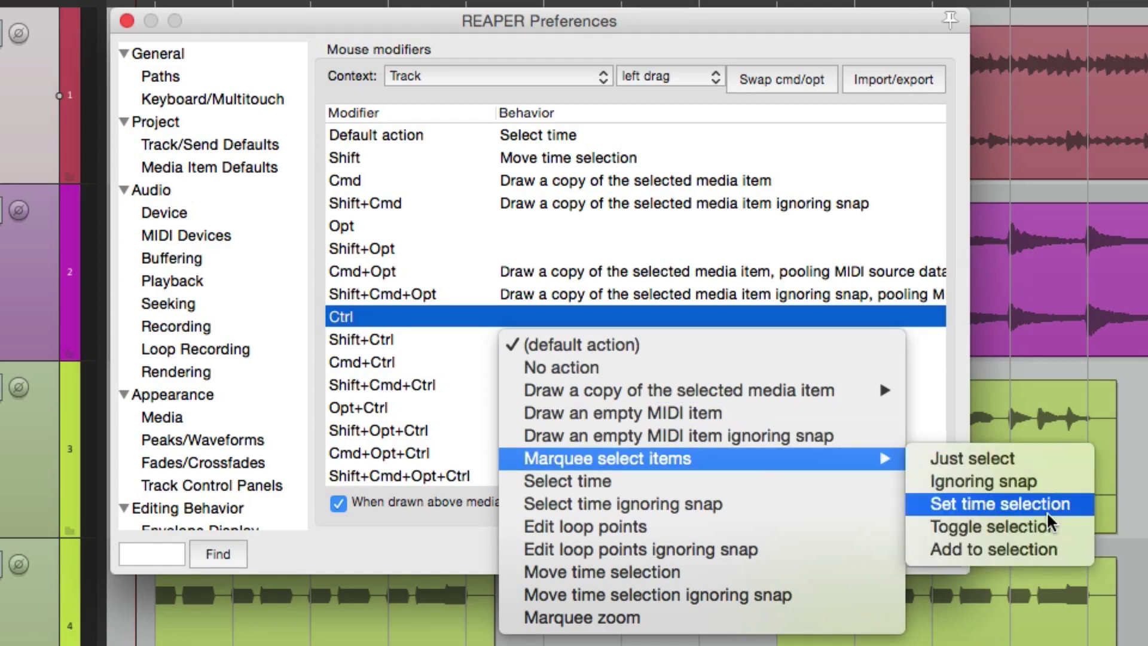
click(1053, 461)
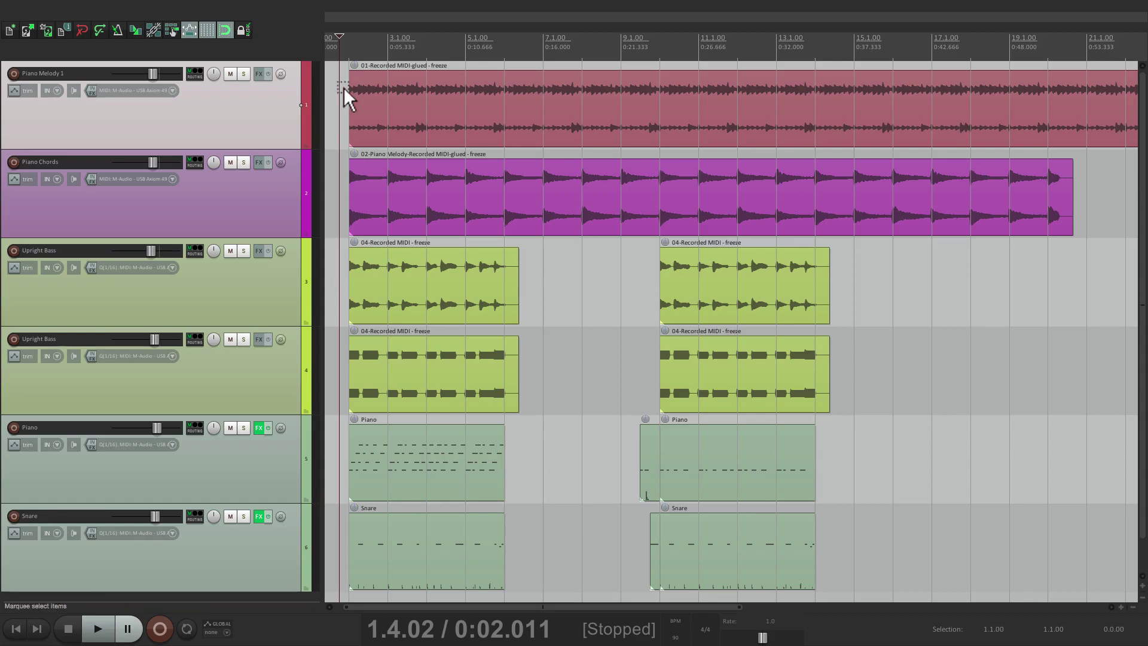
Ctrl-drag marquees over items on tracks 1–3, tracks 3–4, and the left Piano and Snare items
drag(343, 87, 484, 276)
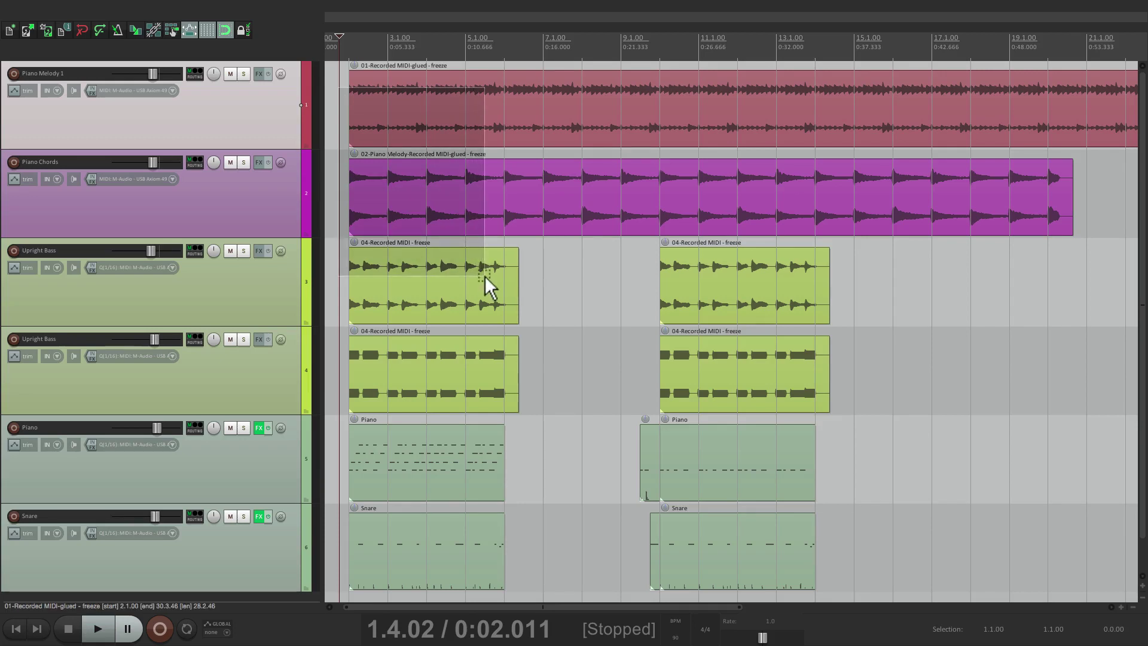
drag(486, 275, 485, 275)
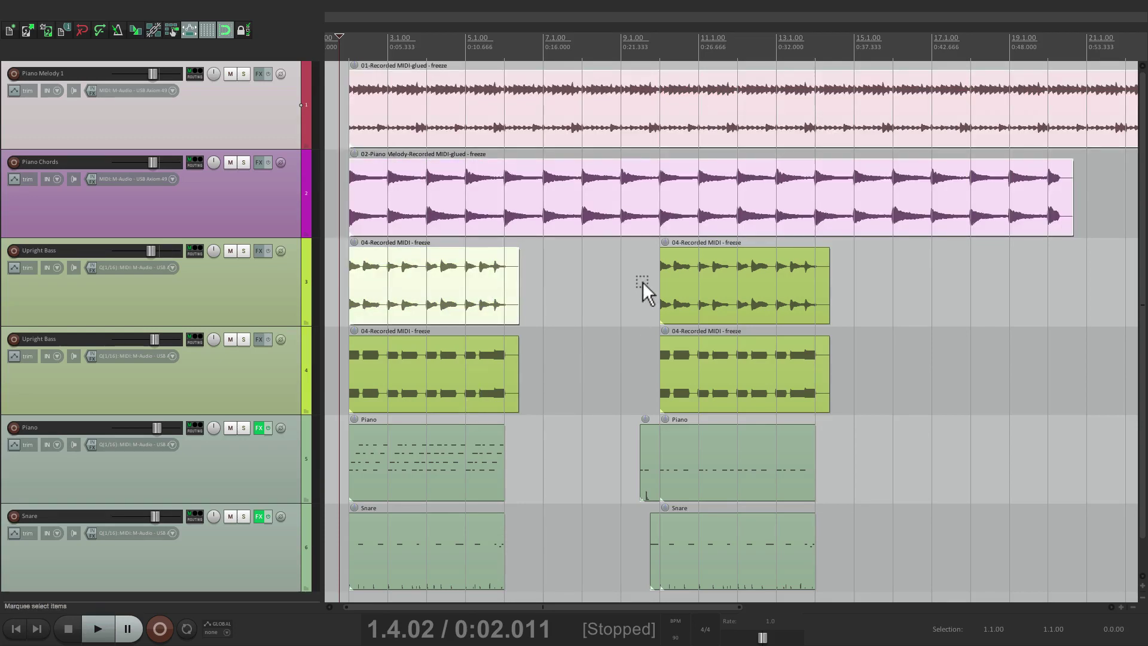
drag(642, 282, 696, 390)
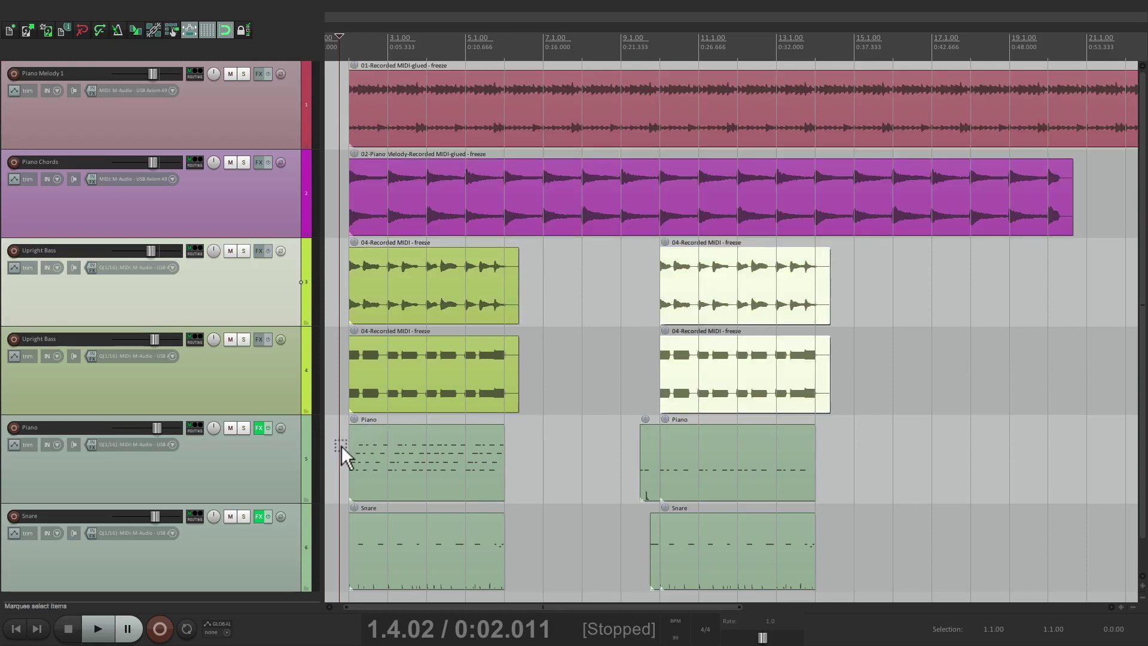
drag(342, 446, 384, 535)
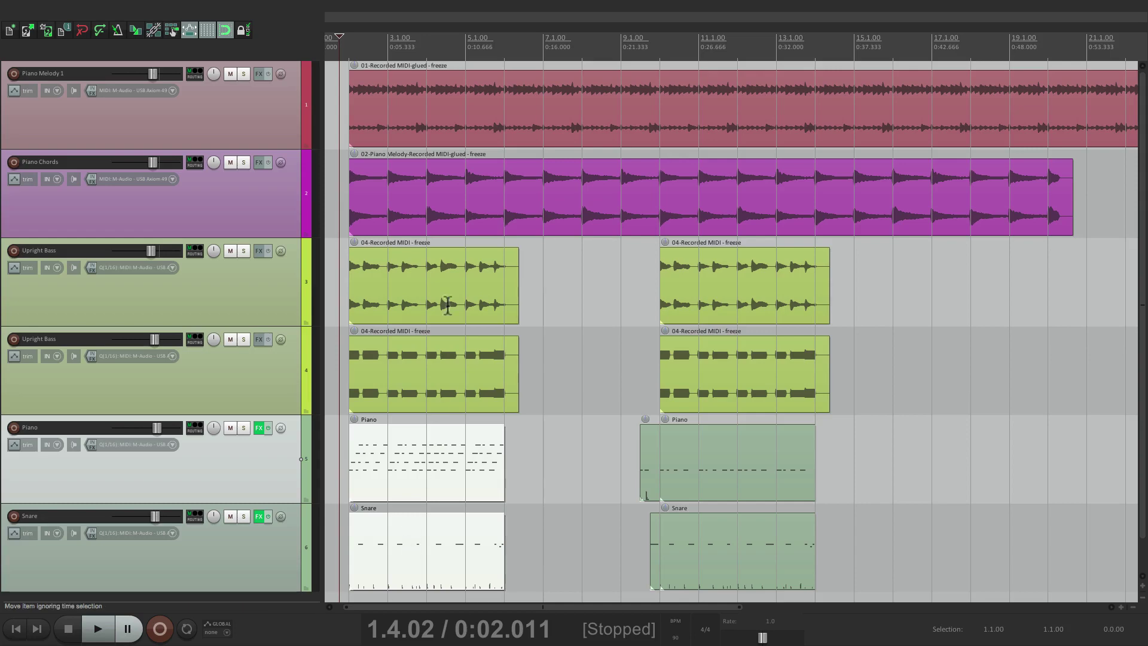
Zoom in and marquee-select the two bass items, then Piano Chords, then Piano Melody 1
scroll(411, 271, up, 6)
scroll(411, 271, up, 1)
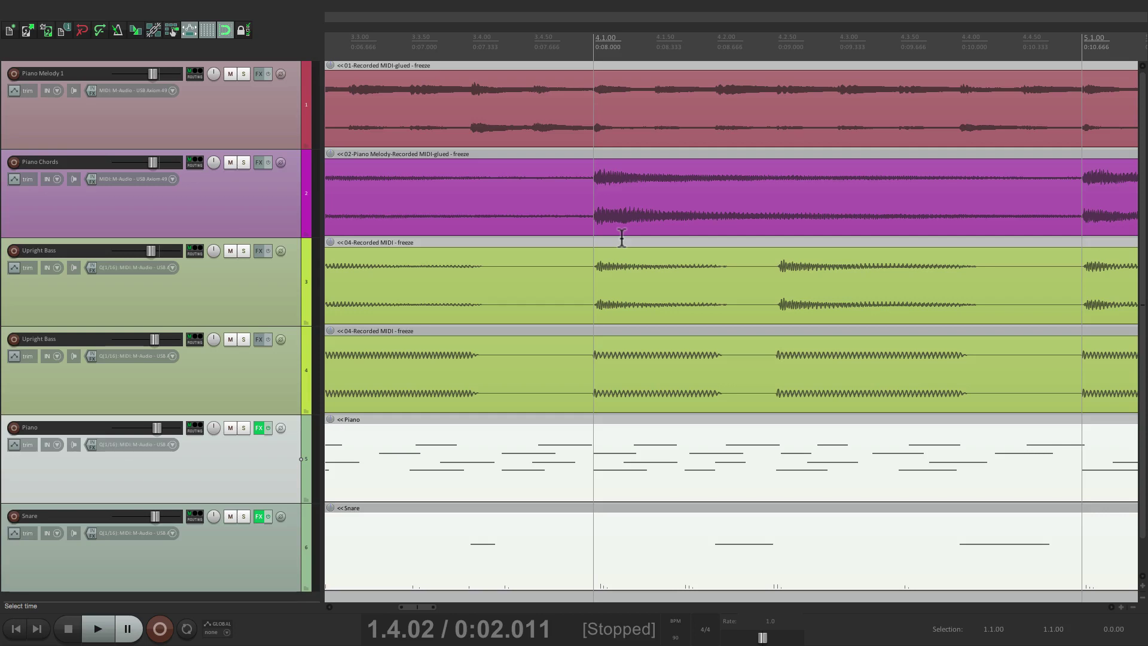
drag(622, 238, 693, 367)
drag(723, 154, 770, 195)
drag(727, 64, 759, 120)
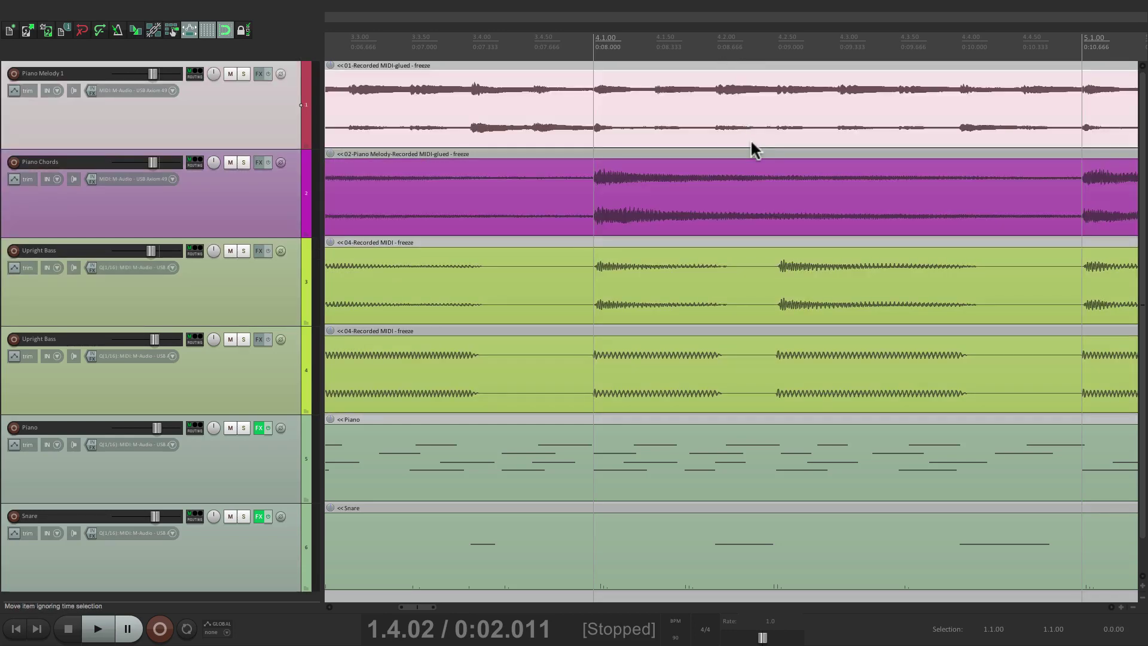
scroll(749, 132, down, 5)
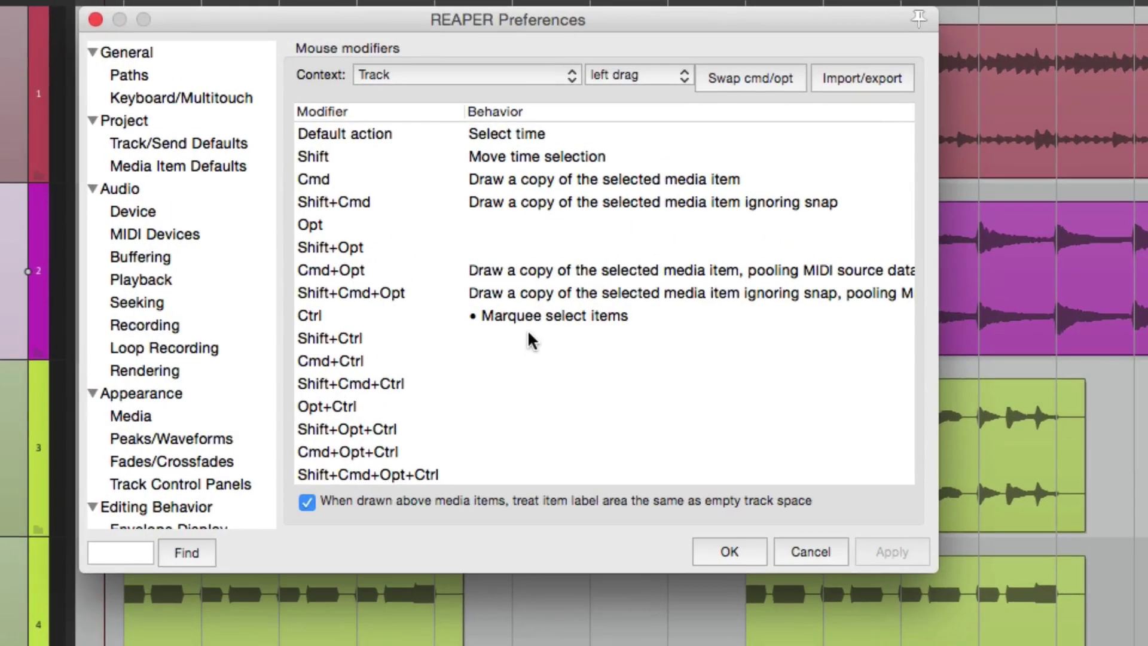
Set the Track left-drag Ctrl behaviour to Marquee select items > Set time selection
click(541, 269)
click(541, 269)
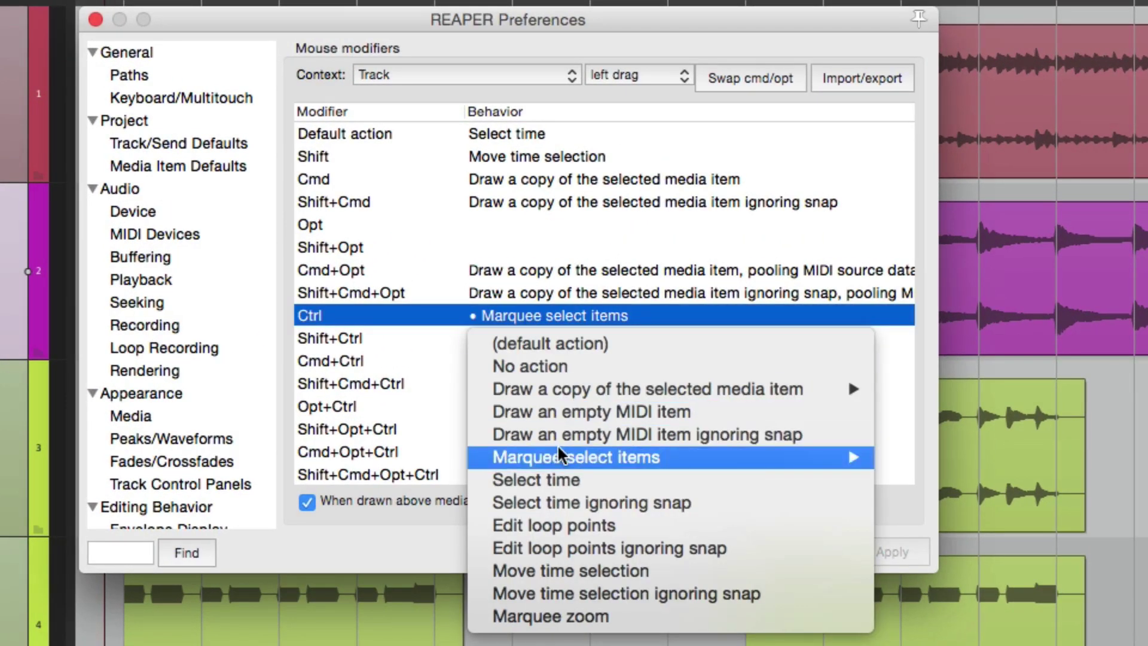
mouse_move(673, 457)
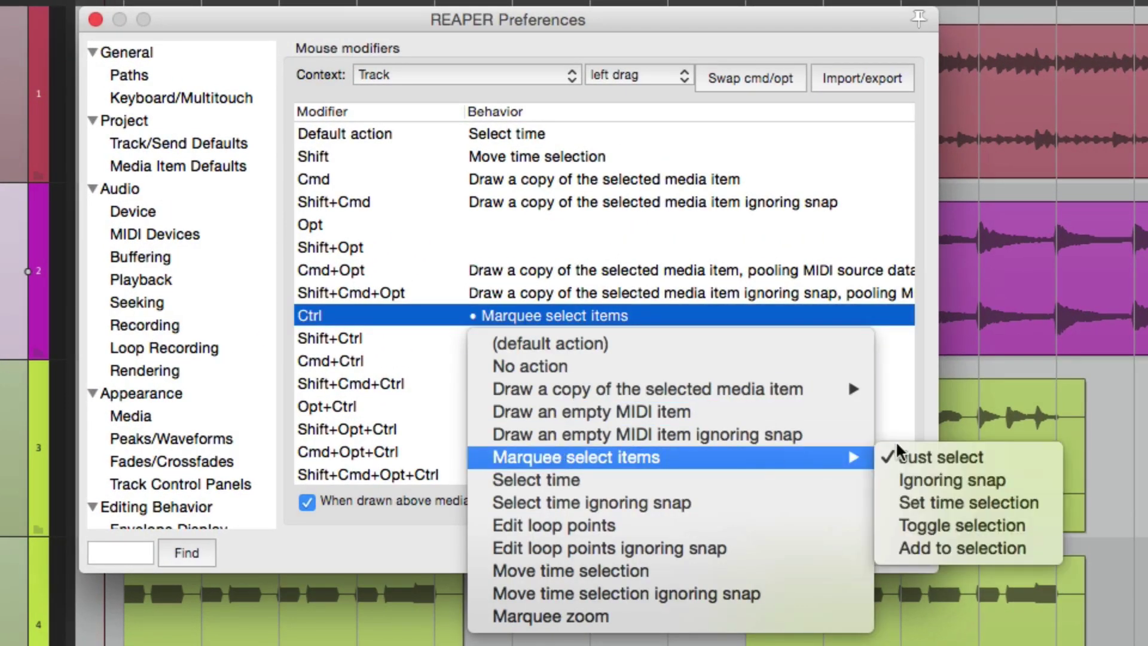
click(1043, 507)
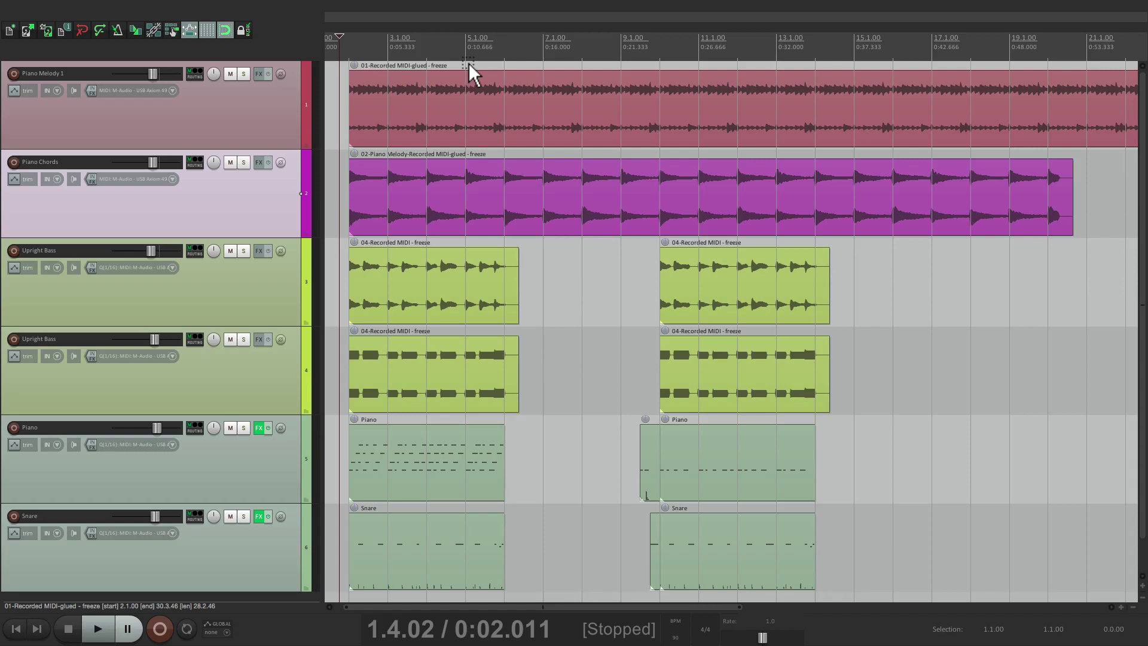
Ctrl-drag over bars 5–11 on the piano tracks, delete that section, and reopen Preferences
drag(466, 63, 691, 220)
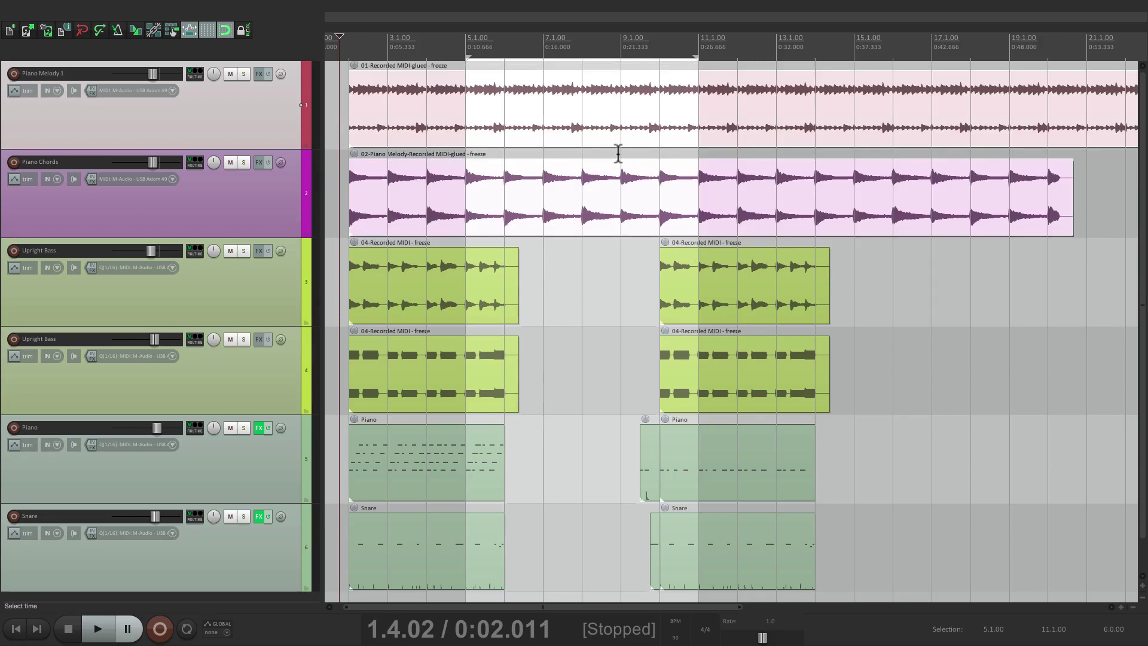
key(Delete)
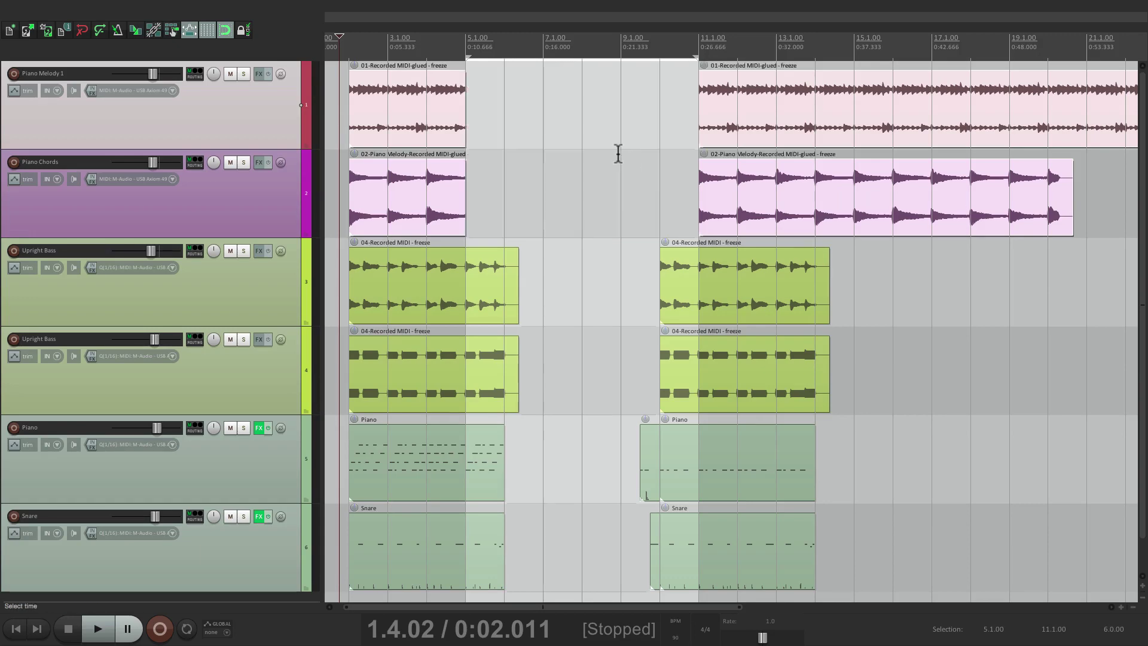
key(super+comma)
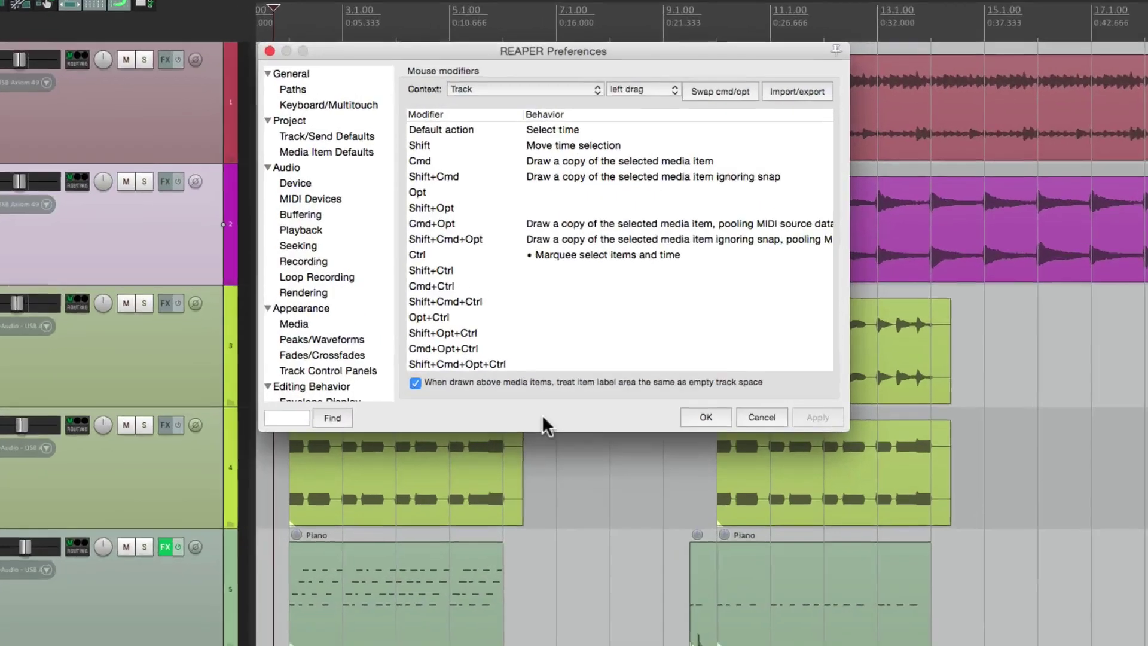
Set the Track left-drag Ctrl behaviour to Marquee zoom, then Ctrl-drag an area at the song start
click(630, 317)
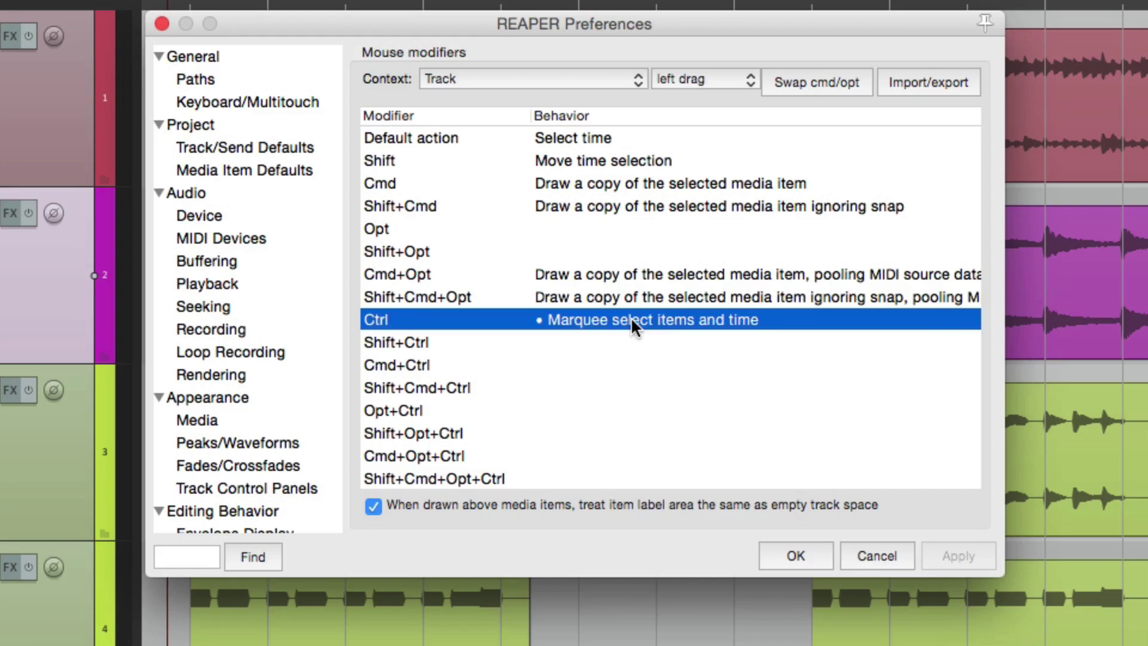
click(630, 316)
mouse_move(688, 461)
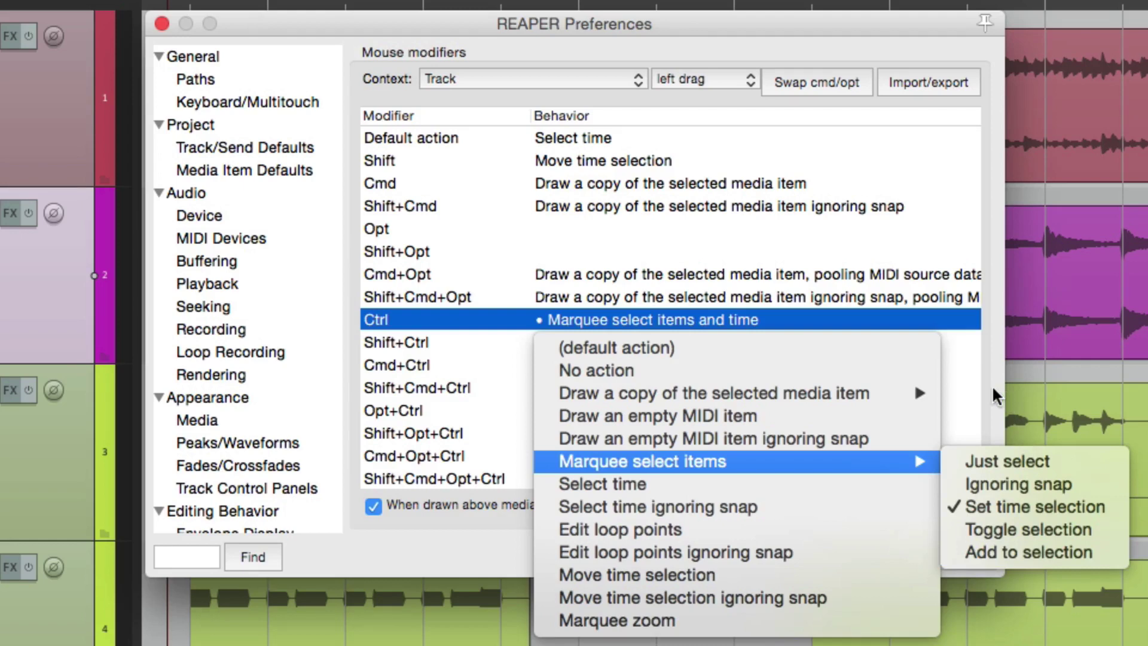
click(697, 620)
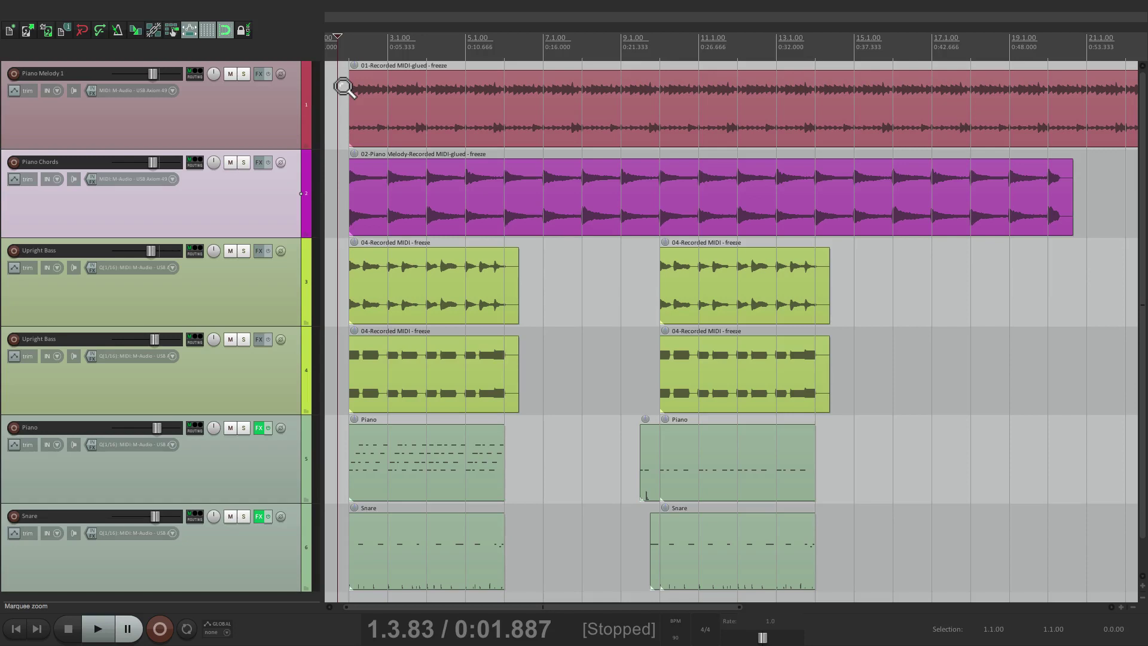
drag(343, 87, 364, 198)
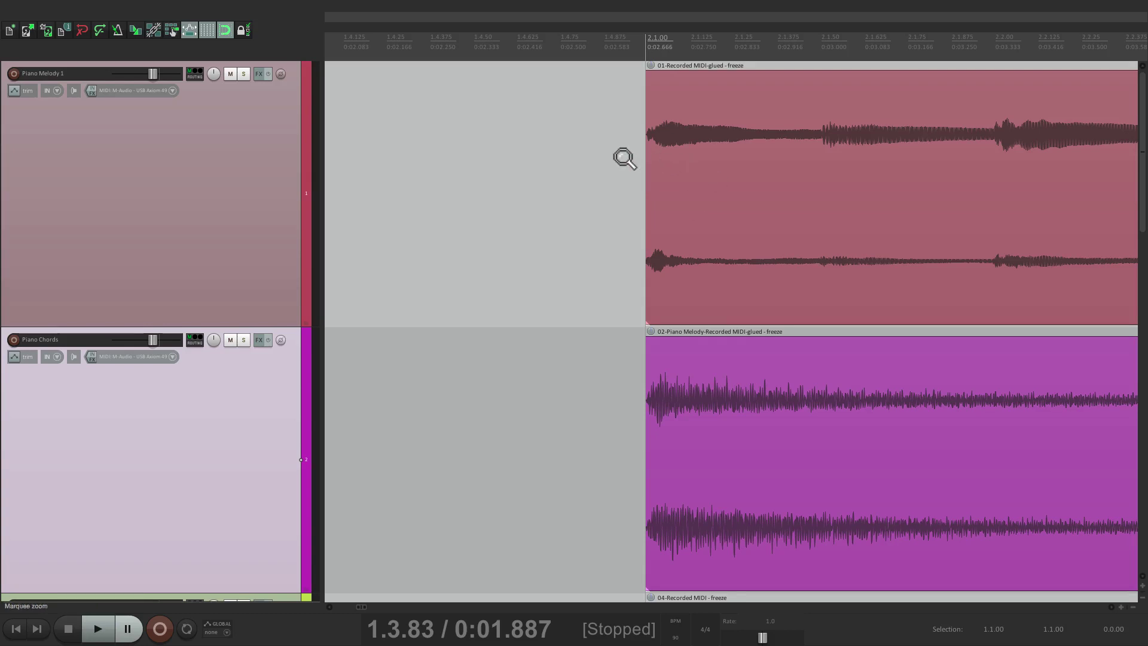
Marquee-zoom into the track starts twice, zooming out with Ctrl+Page Down each time, then reopen Preferences
drag(620, 156, 718, 406)
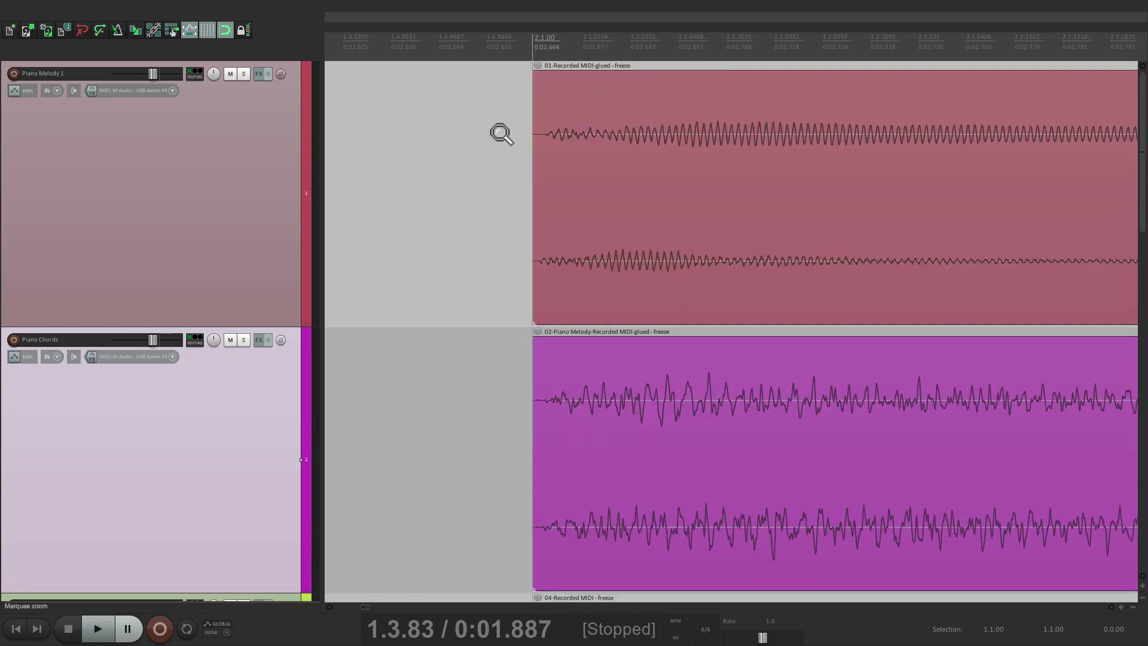
drag(500, 134, 623, 223)
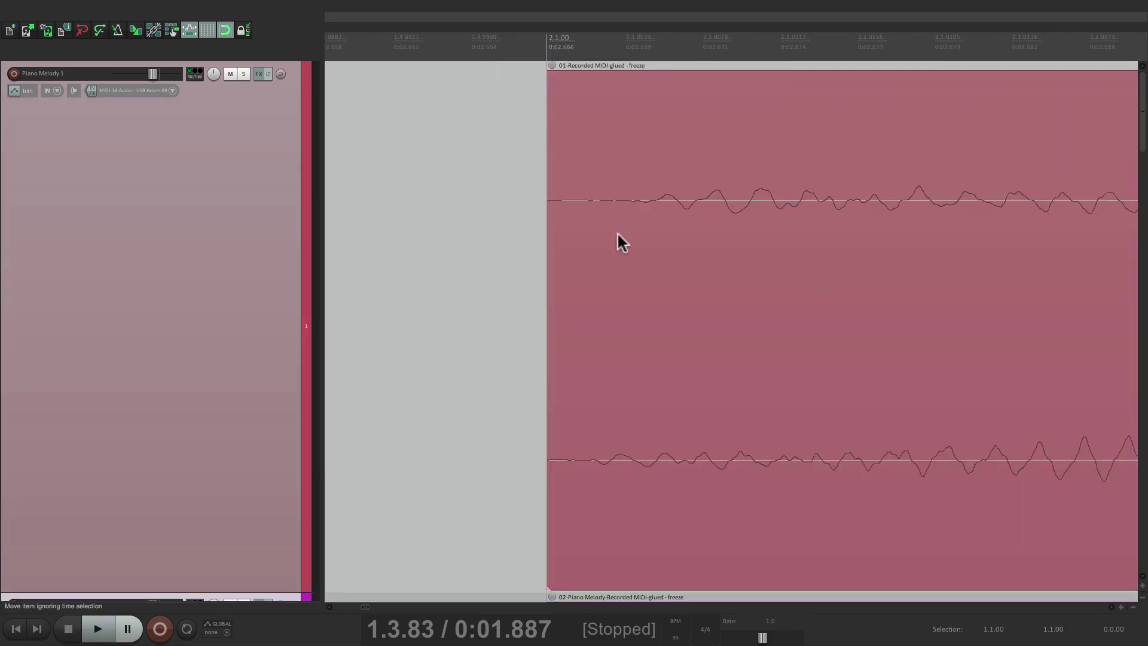
key(ctrl+Page_Down)
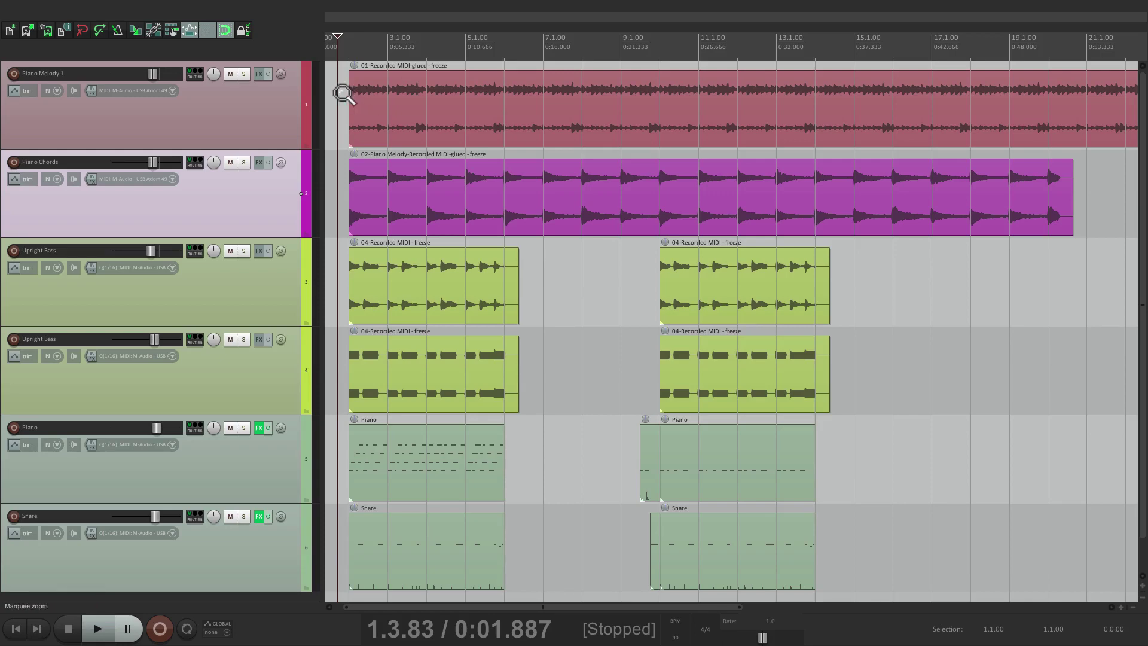
drag(340, 90, 372, 187)
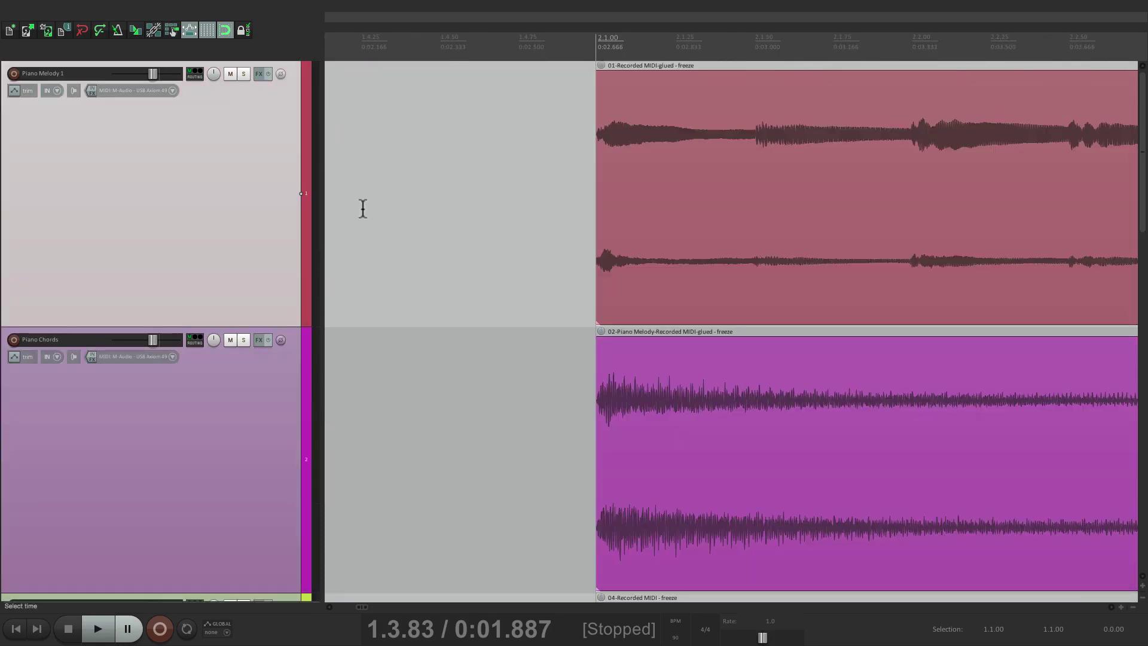
key(ctrl+Page_Down)
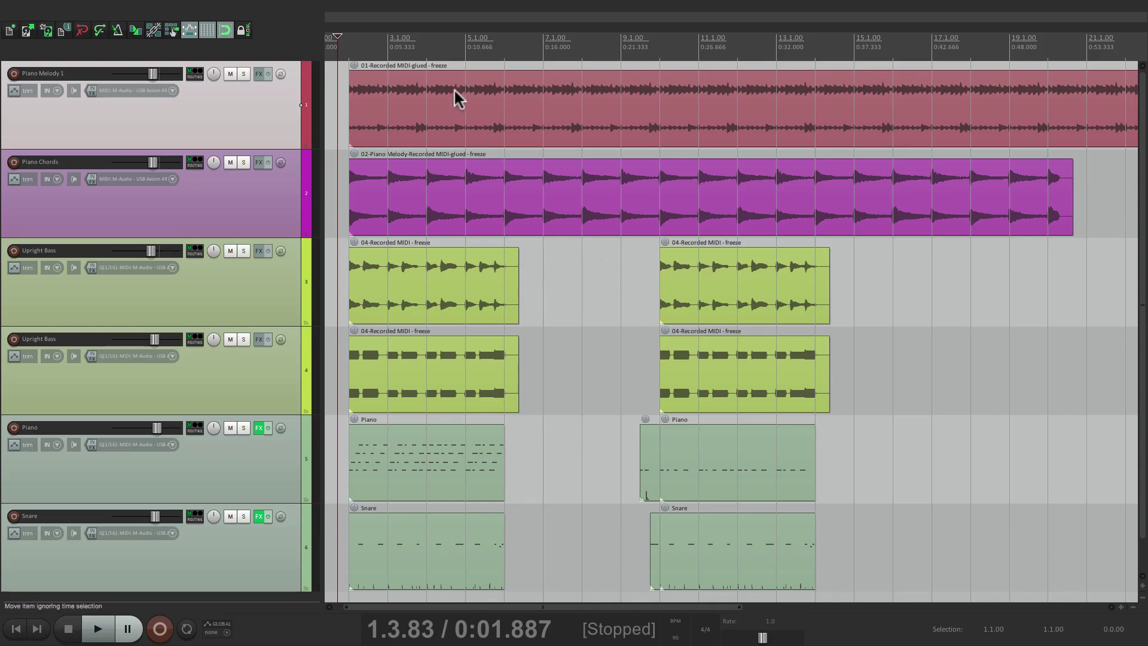
key(super+comma)
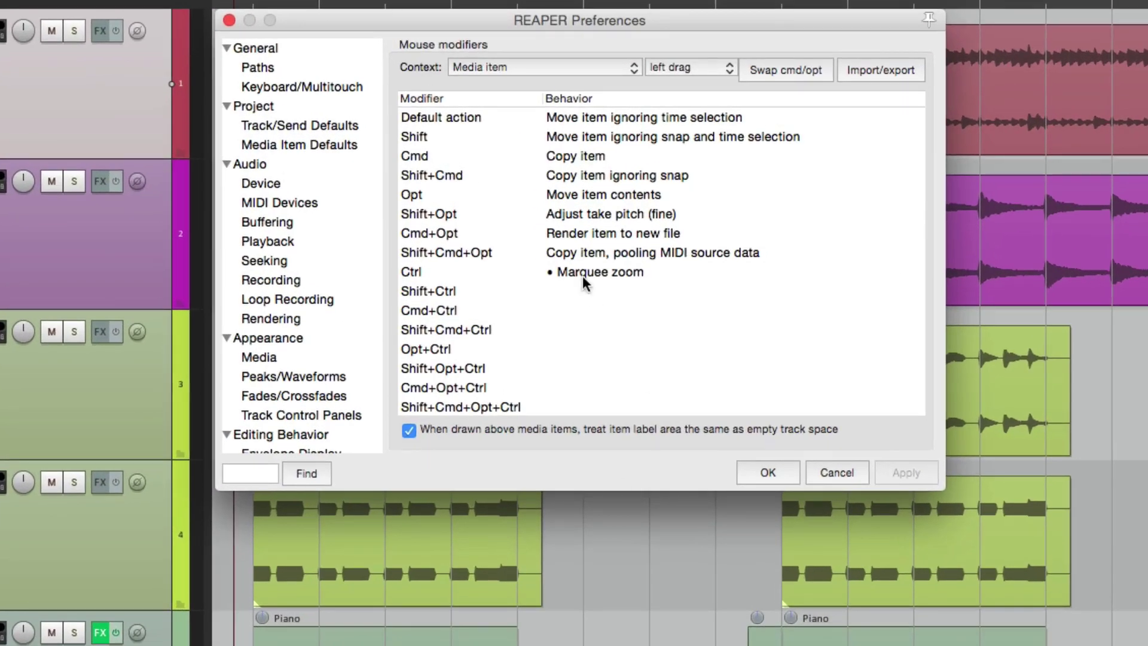
Set the media item Ctrl left-drag to Marquee select items > Set time selection and close Preferences
click(543, 221)
click(583, 276)
mouse_move(761, 551)
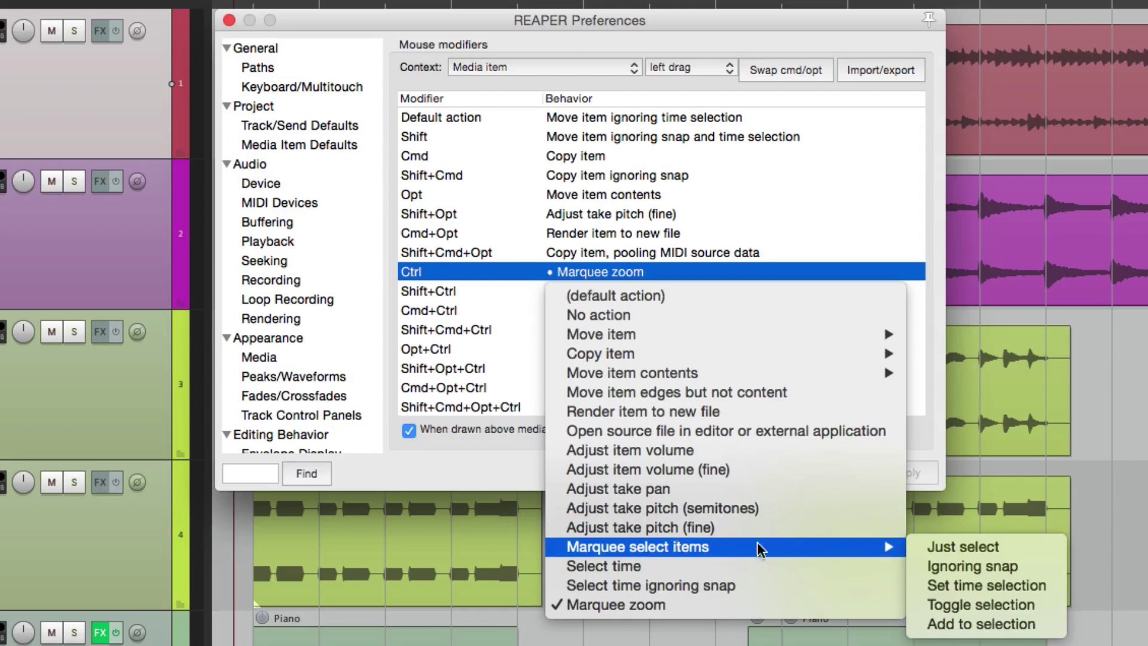
click(923, 586)
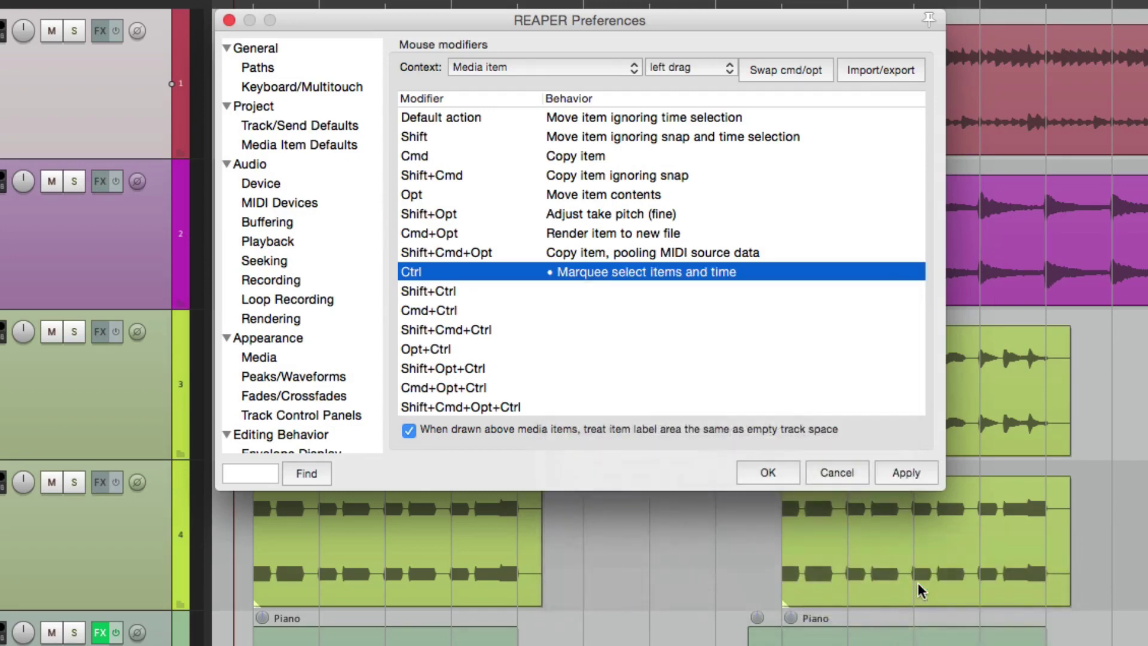
key(Return)
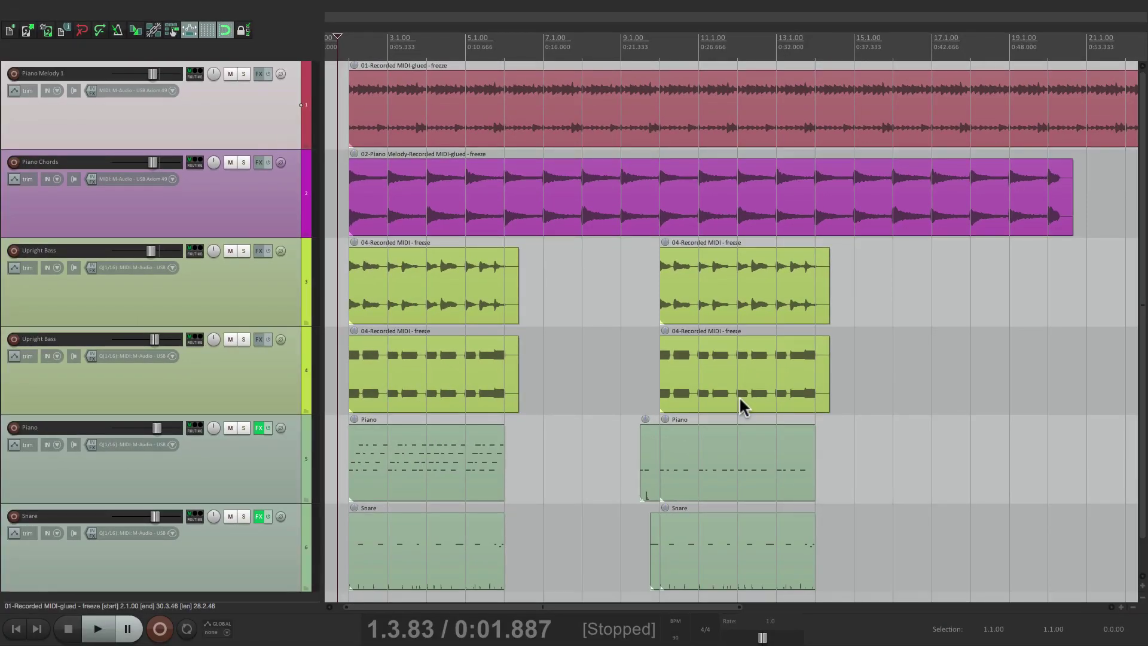
Ctrl-drag bars 5–11 on tracks 1–3, test a zoom near bar 2, then reopen Preferences
drag(469, 104, 697, 284)
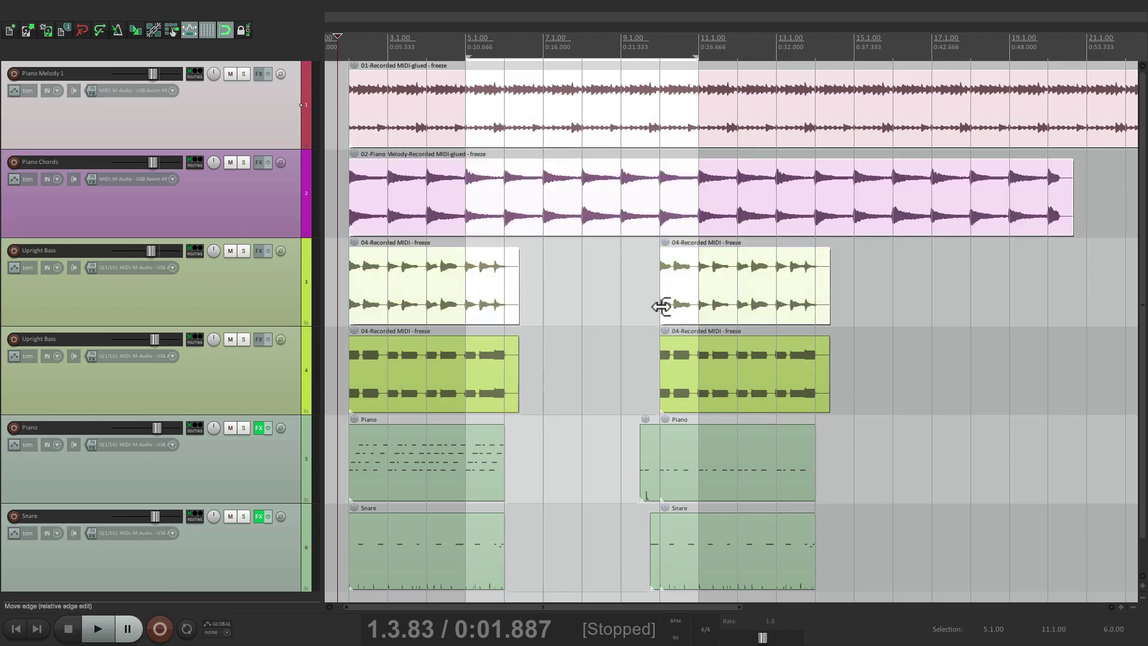
click(661, 306)
click(341, 106)
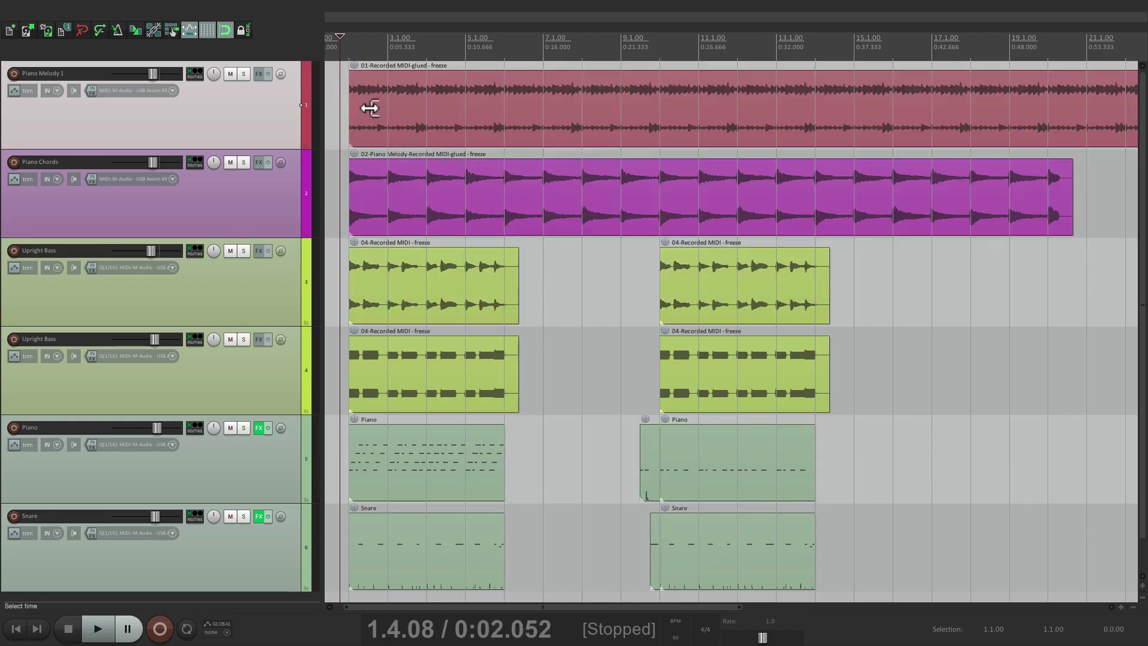
drag(338, 89, 369, 287)
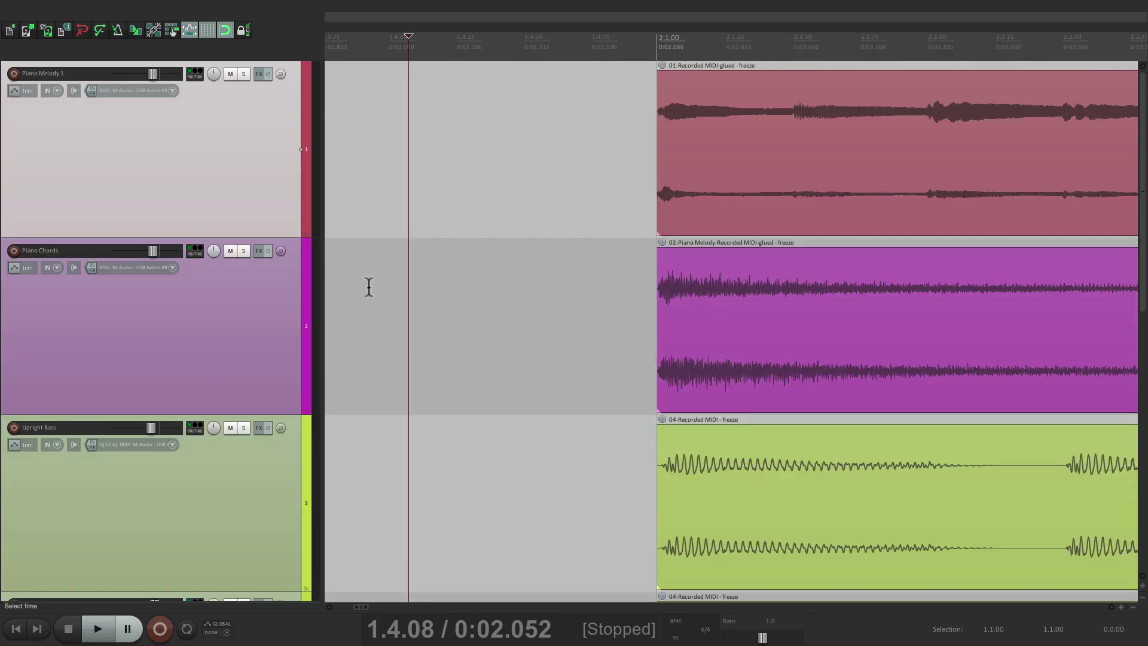
key(grave)
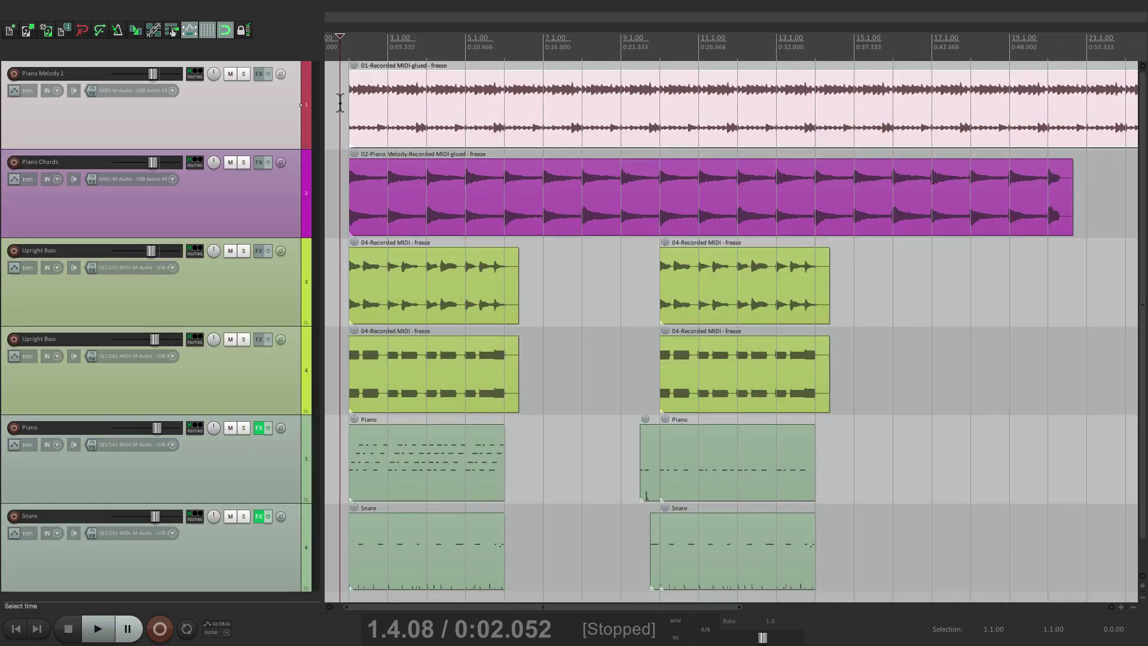
click(339, 104)
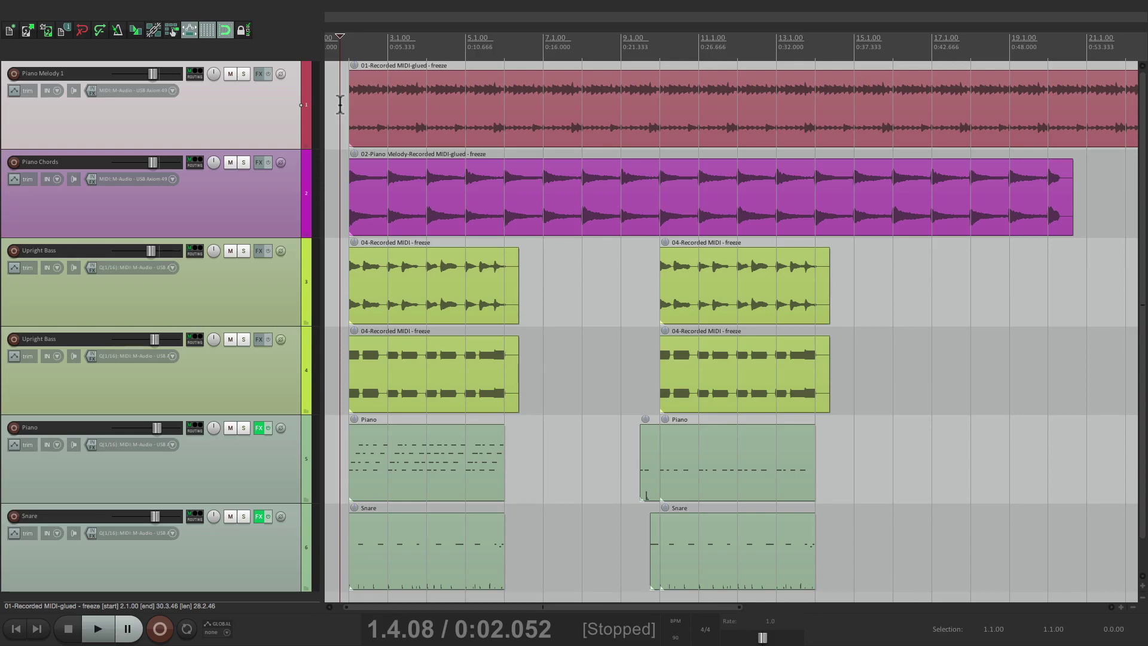
key(super+comma)
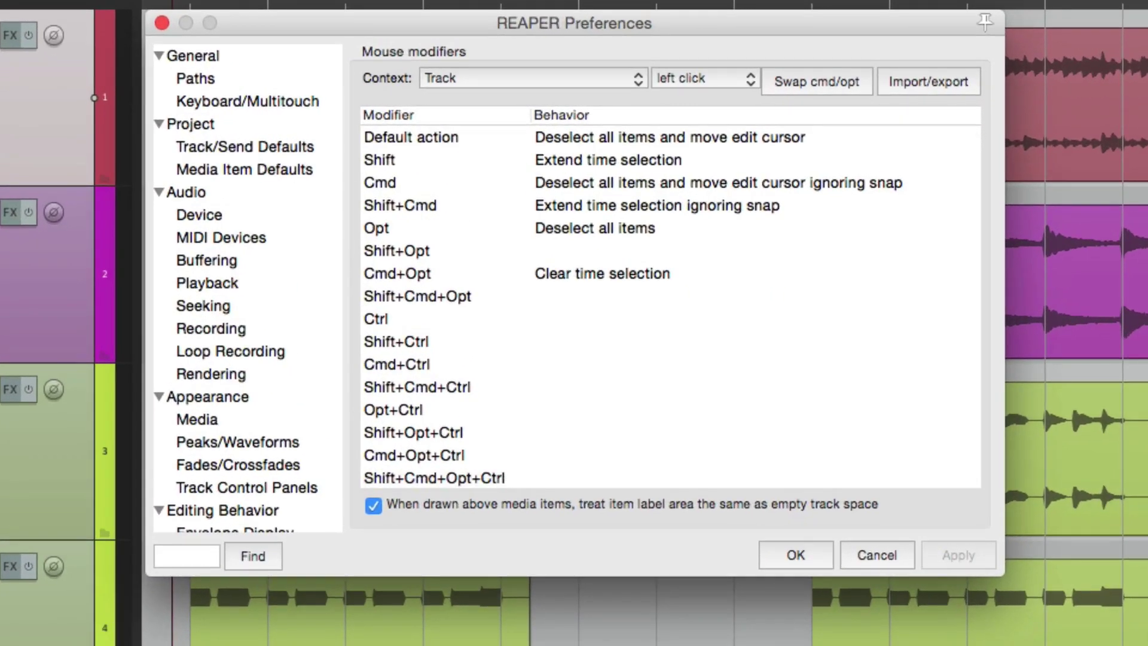
Under the MIDI note left-drag context, set Ctrl to Marquee select notes and close Preferences
click(470, 71)
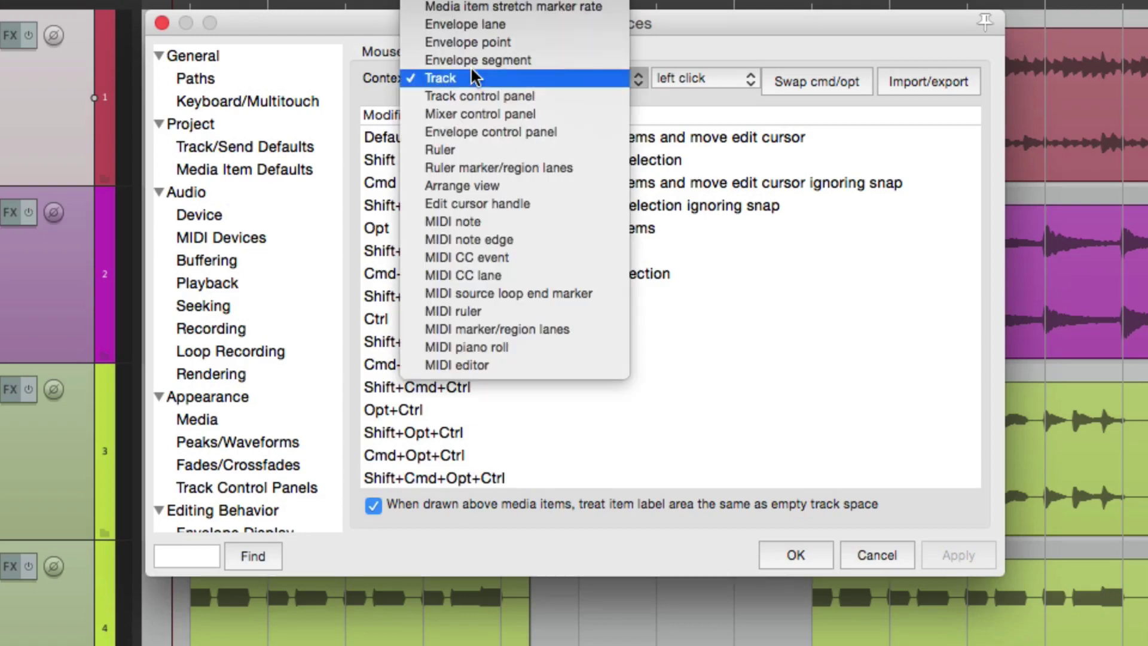
click(533, 218)
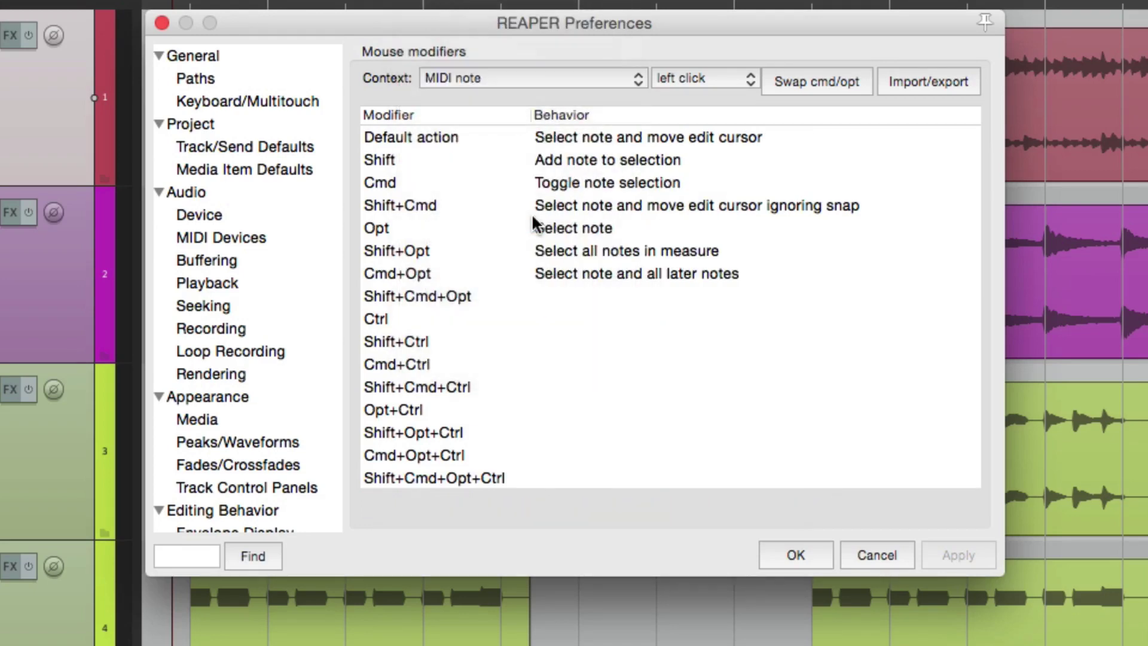
click(725, 88)
click(722, 96)
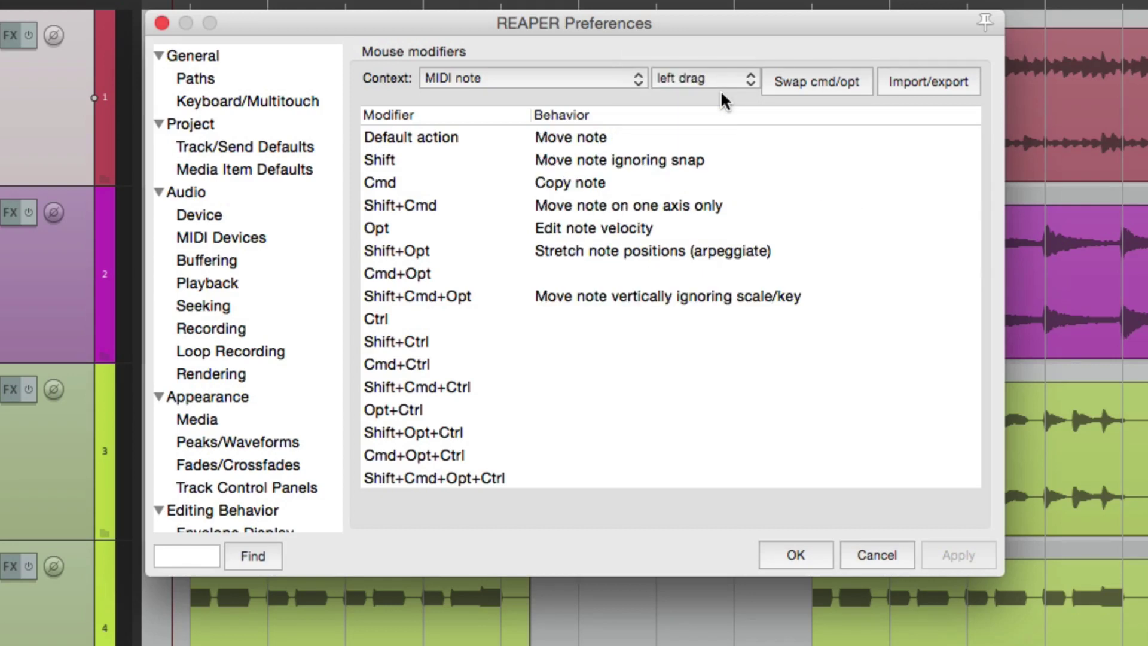
double_click(565, 324)
mouse_move(676, 530)
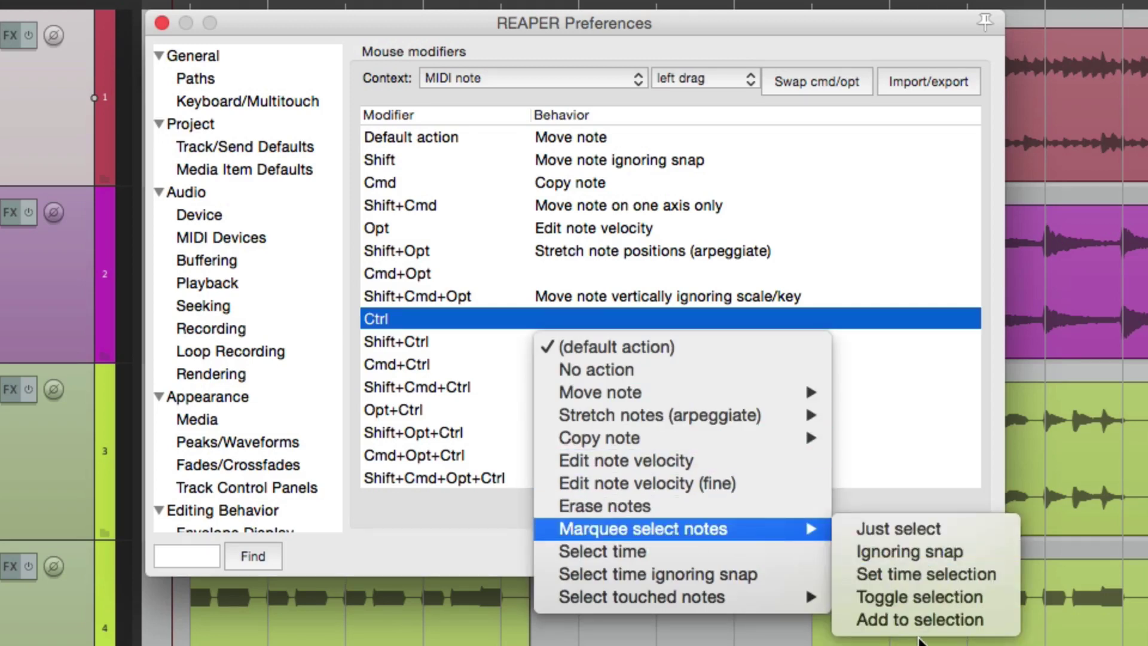
click(946, 536)
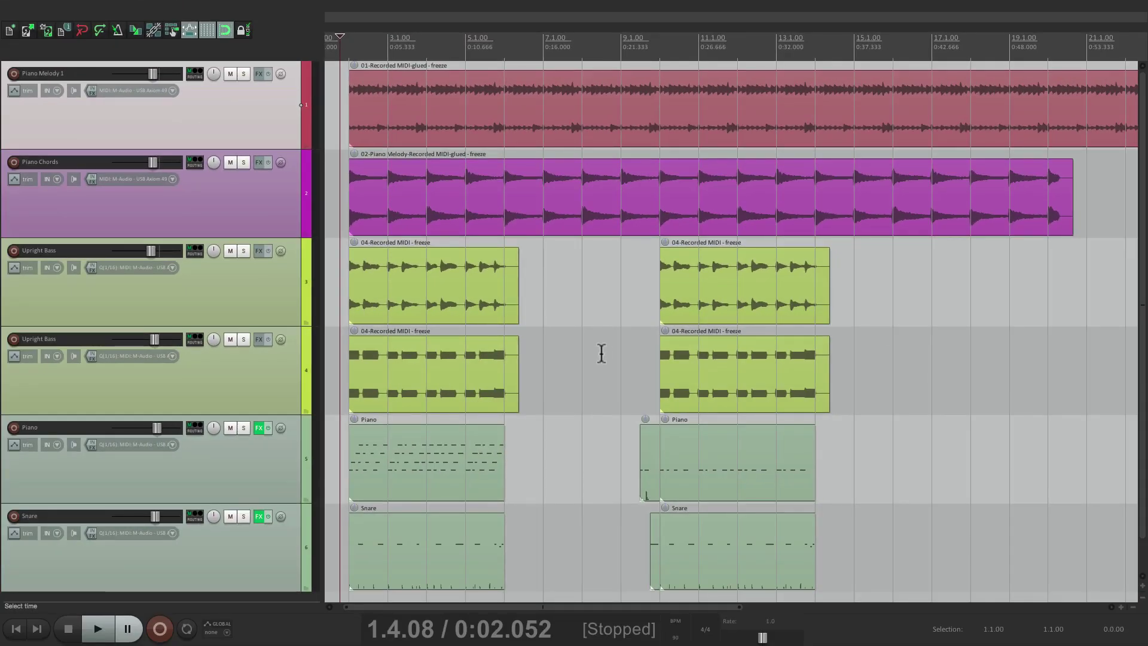
Open the Piano item, marquee notes near beats 2.2, 3.2 and 4.1, then clear the selection
double_click(386, 484)
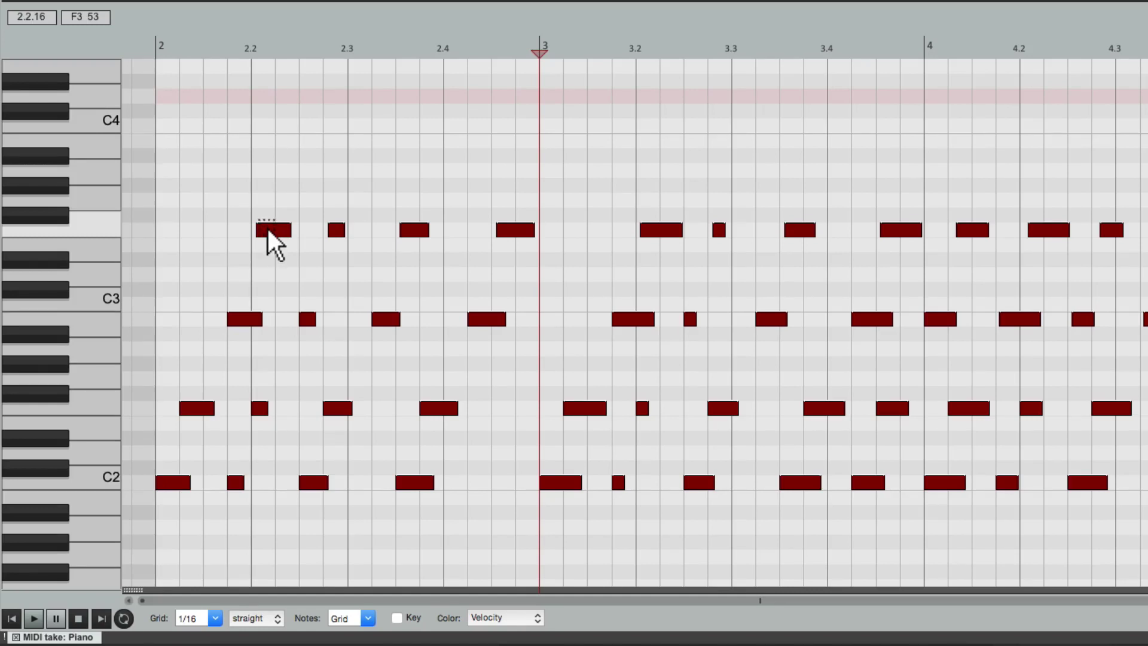
mouse_move(268, 229)
mouse_down()
mouse_move(305, 239)
mouse_move(441, 397)
mouse_move(433, 461)
mouse_up()
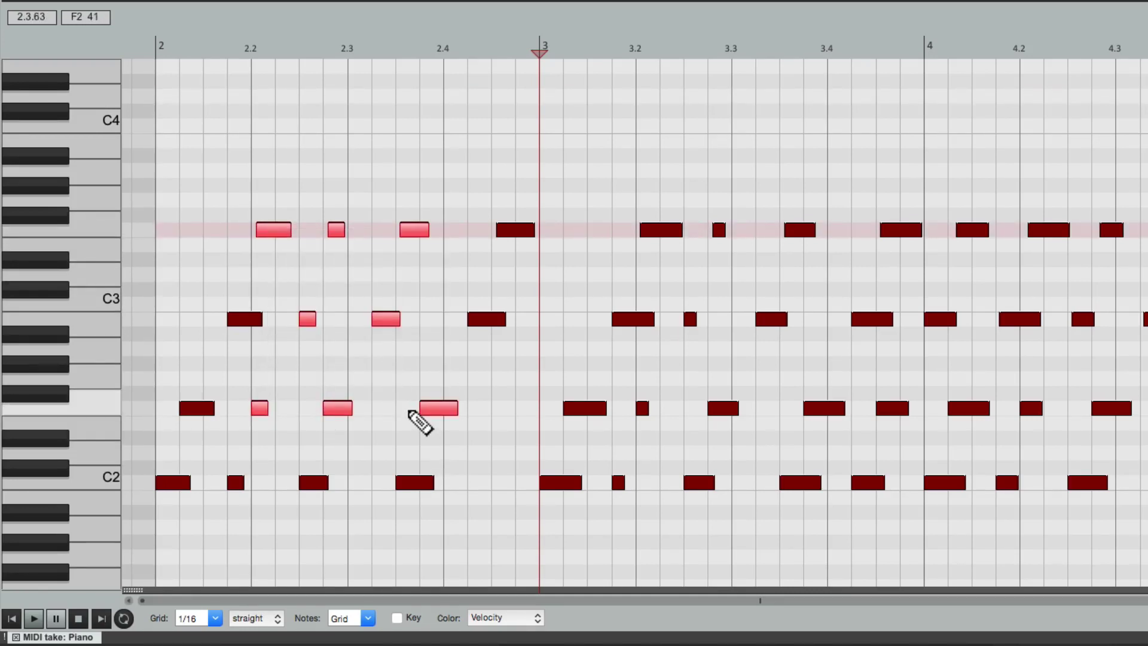
drag(660, 230, 791, 354)
drag(976, 233, 1083, 352)
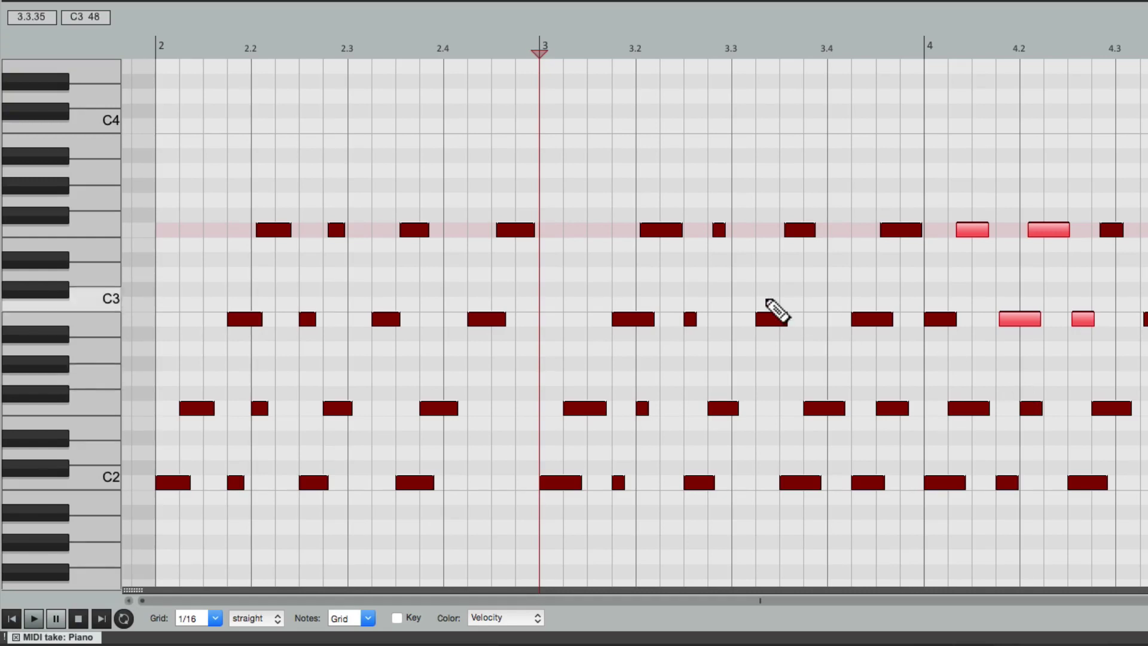
key(Escape)
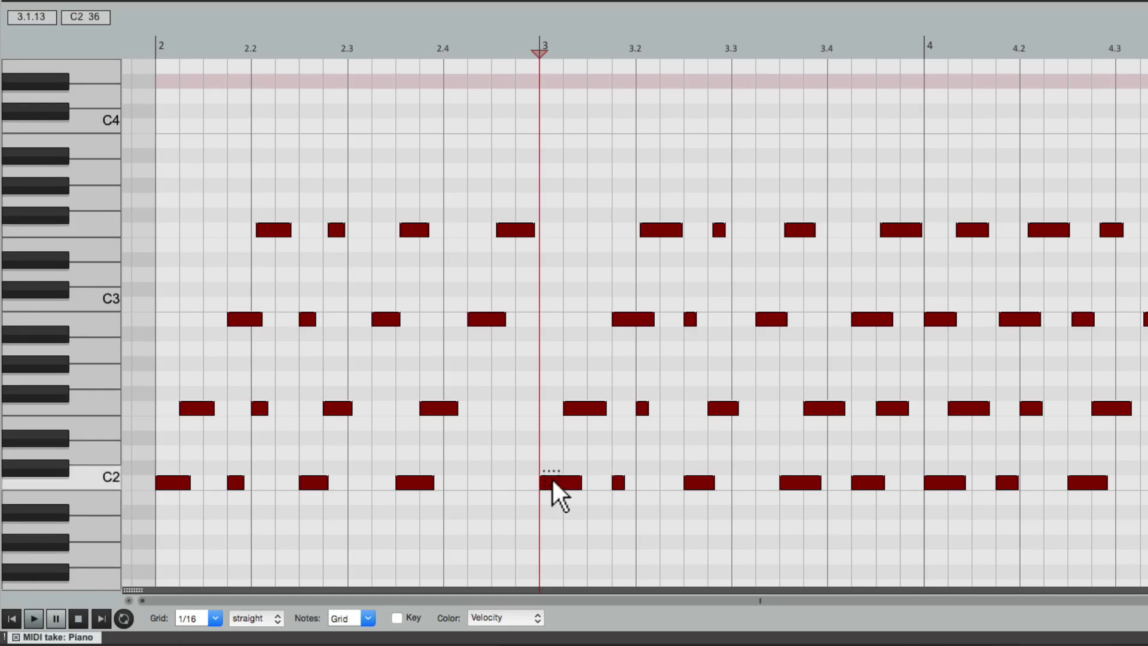
Marquee the notes after bar 3, delete and undo, leaving only the C2 note selected
mouse_move(552, 478)
mouse_down()
mouse_move(642, 269)
mouse_move(664, 301)
mouse_up()
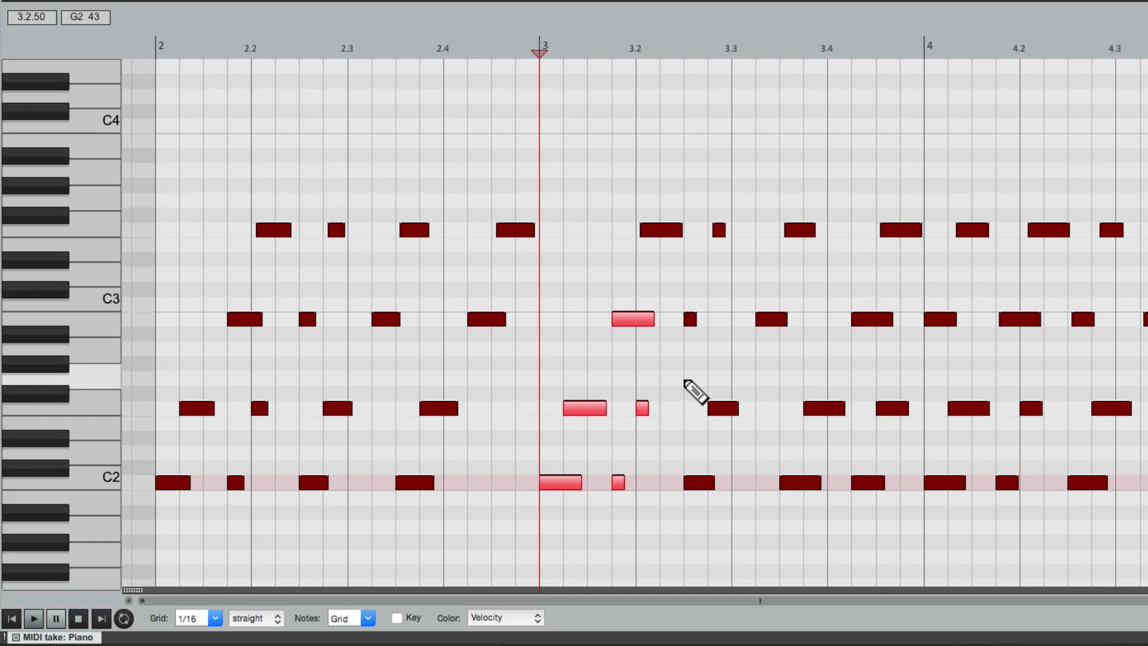
key(Delete)
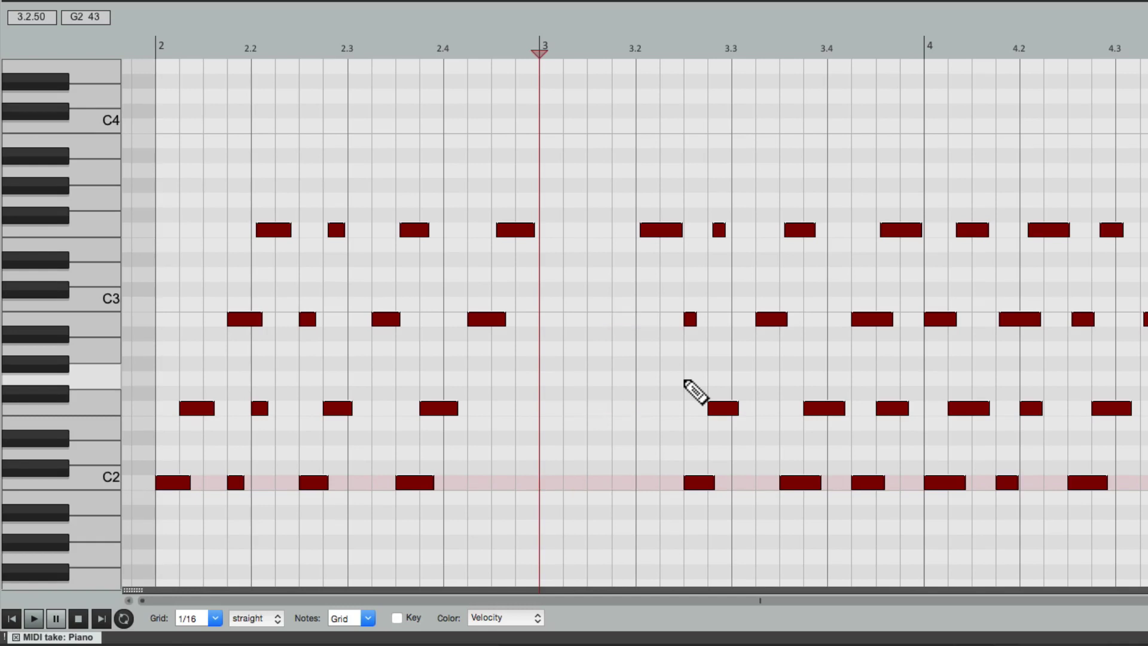
key(ctrl+z)
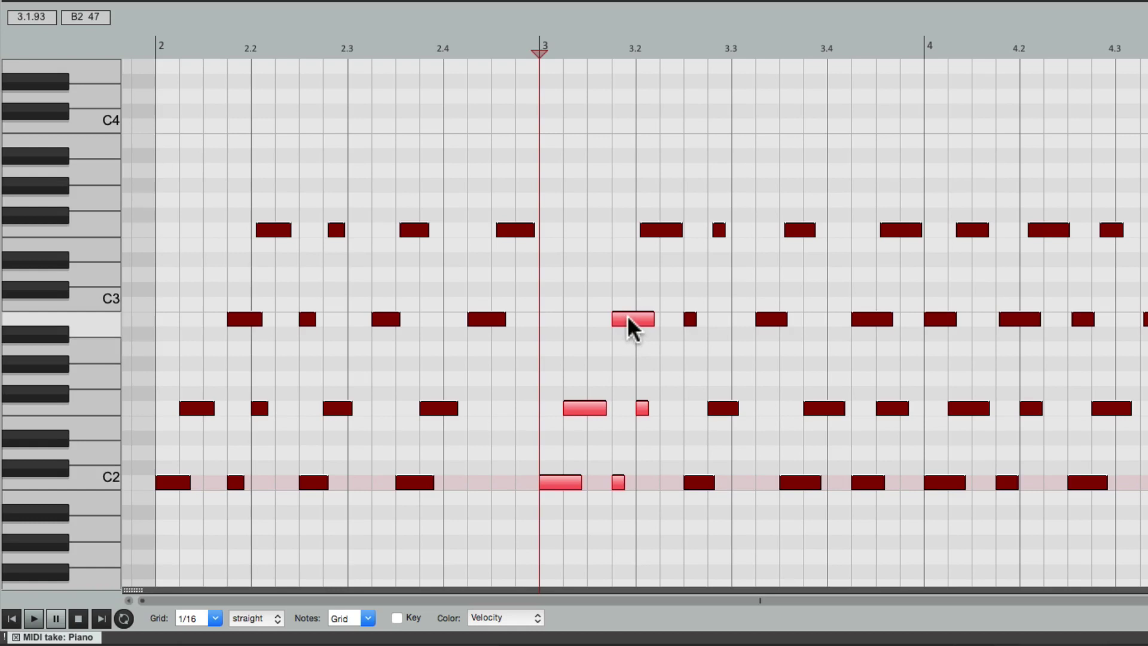
mouse_move(616, 318)
mouse_down()
mouse_move(579, 317)
mouse_move(613, 318)
mouse_up()
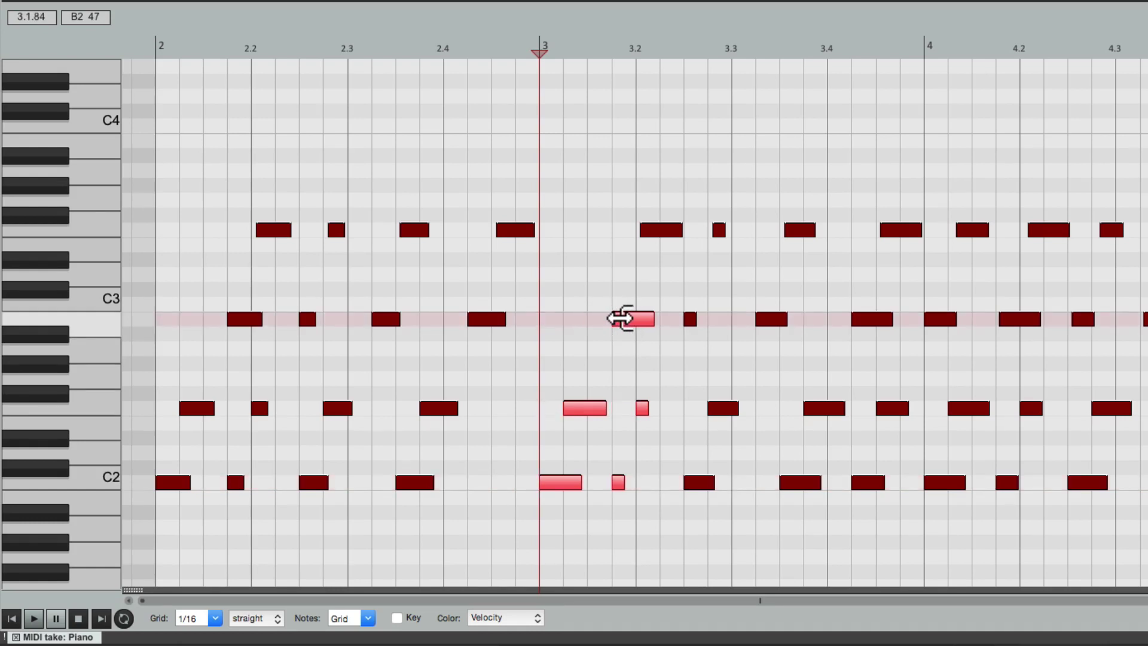
key(Right)
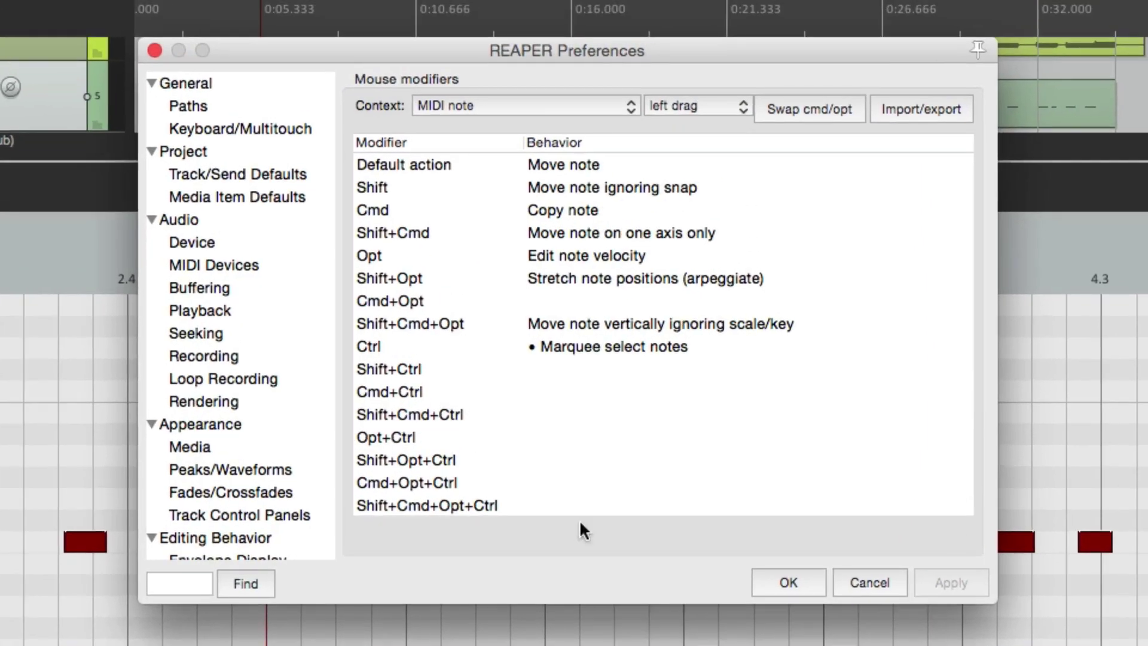
Reset Ctrl note drag to default and set Ctrl piano-roll drag to marquee toggle selection
click(580, 345)
click(611, 374)
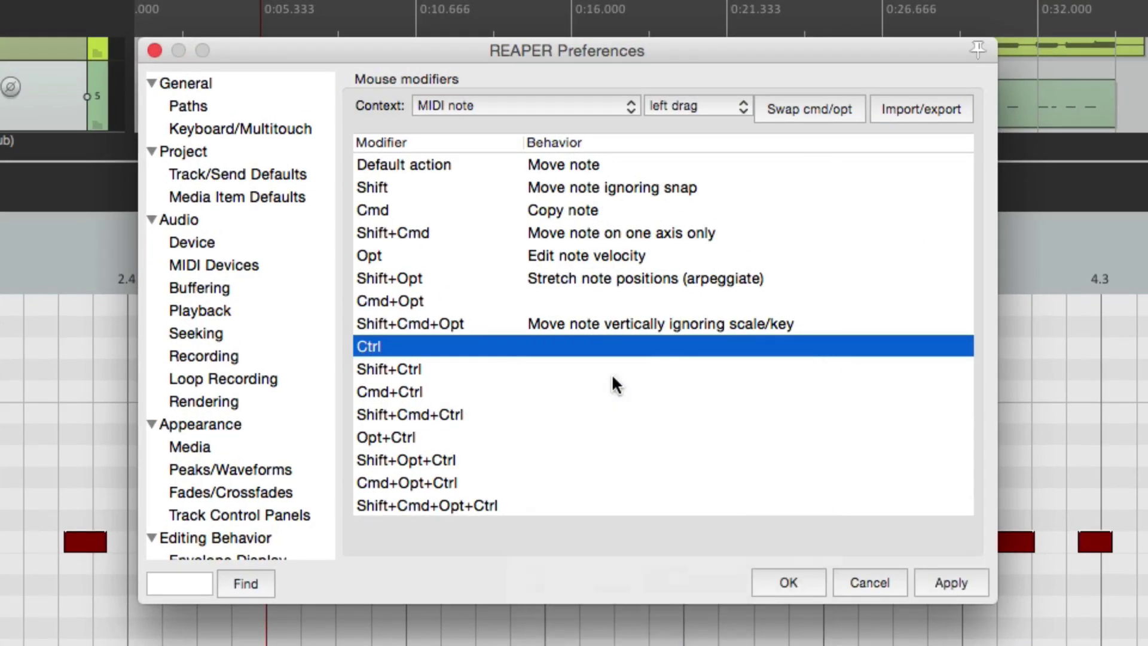
click(530, 110)
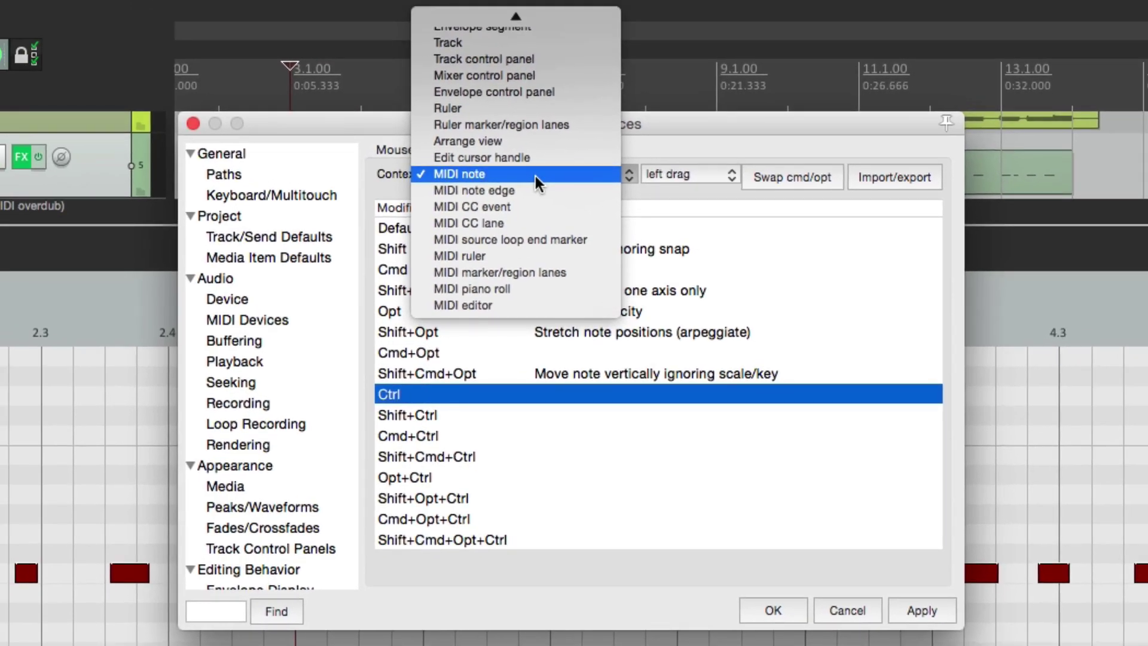
click(536, 290)
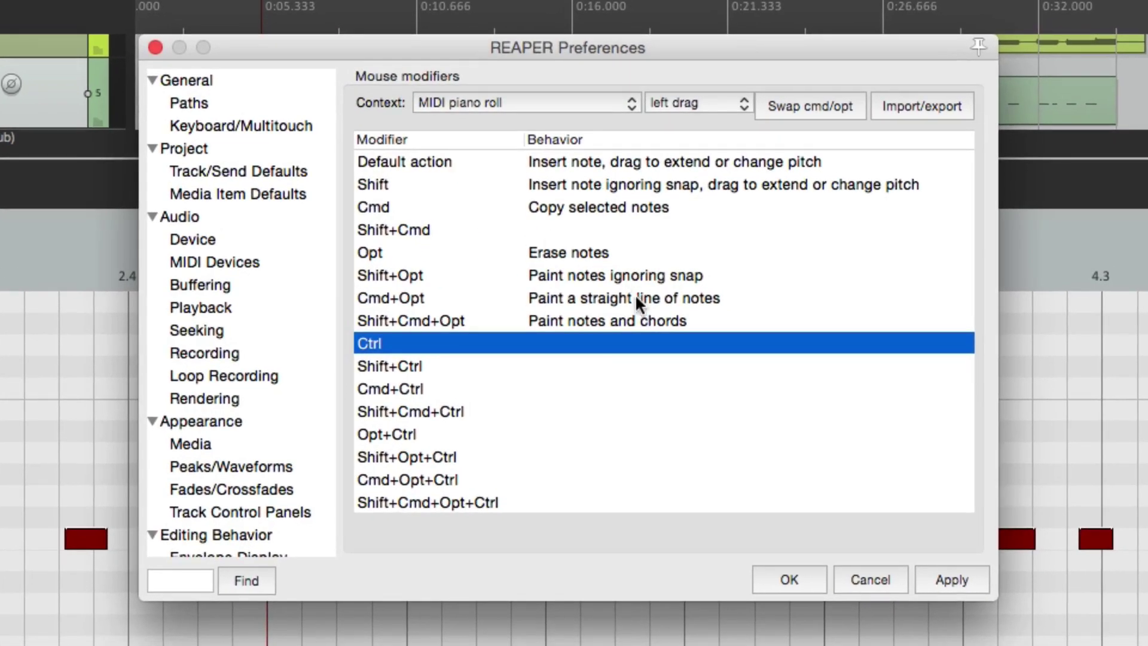
double_click(579, 346)
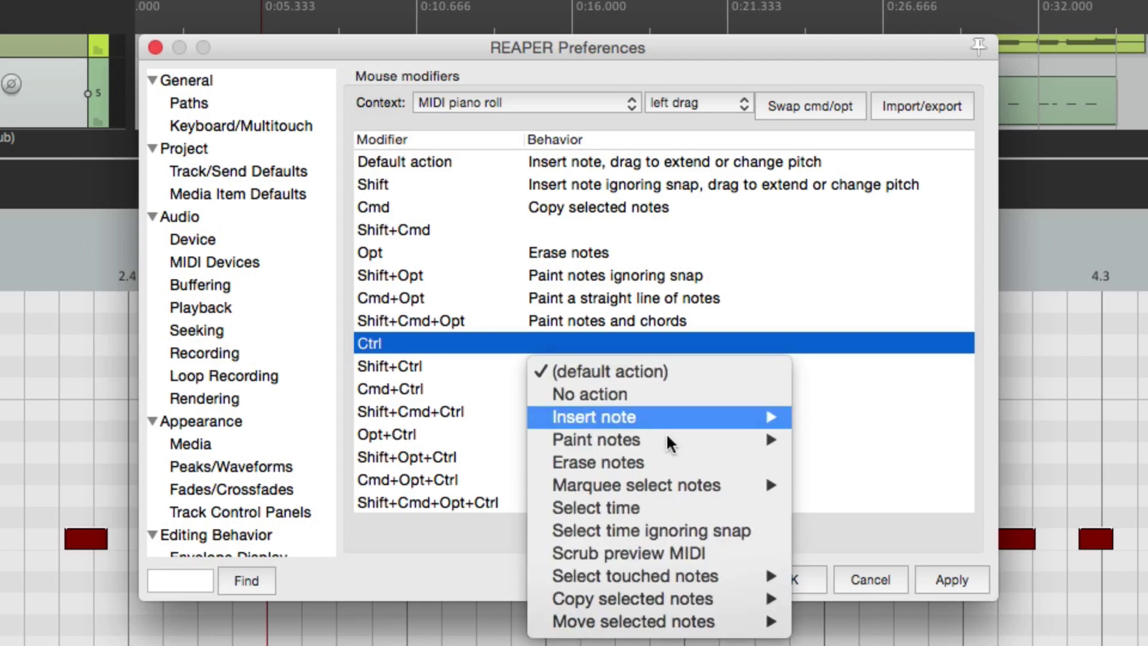
mouse_move(624, 486)
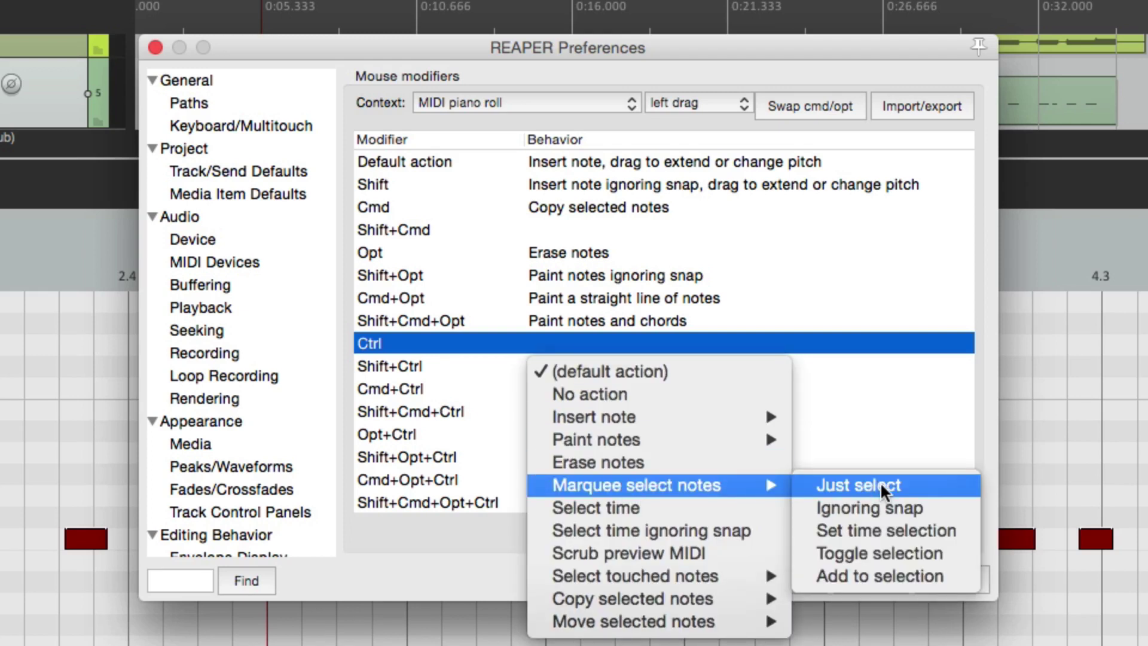
click(943, 555)
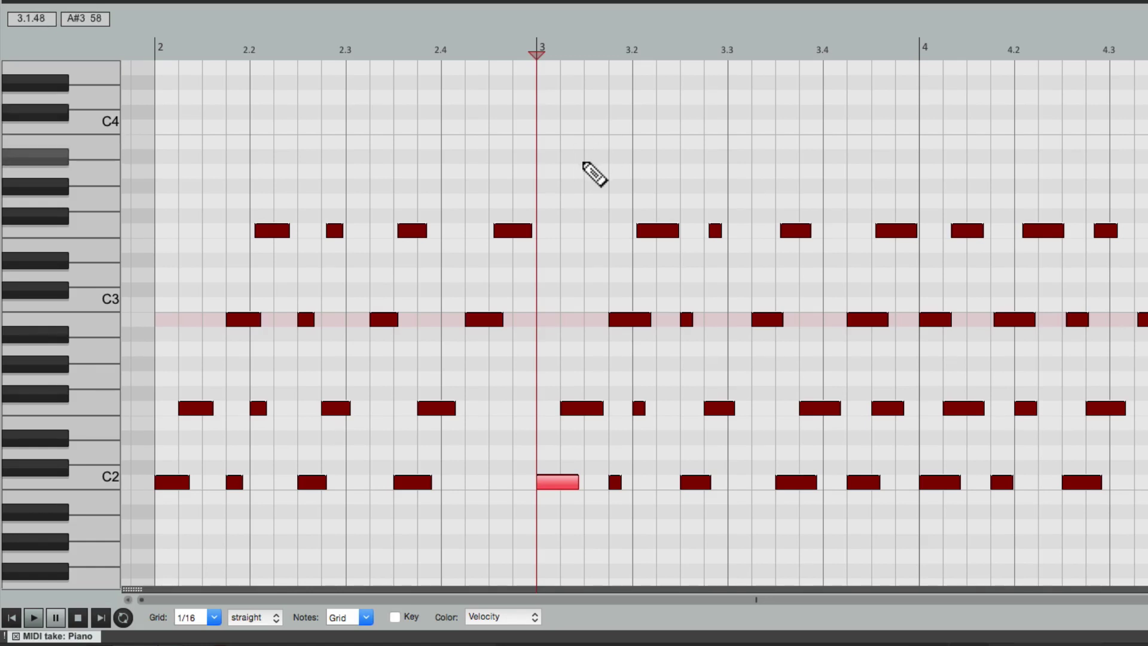
Toggle notes on and off with Ctrl marquees around beats 3 to 4.5
drag(583, 157, 725, 410)
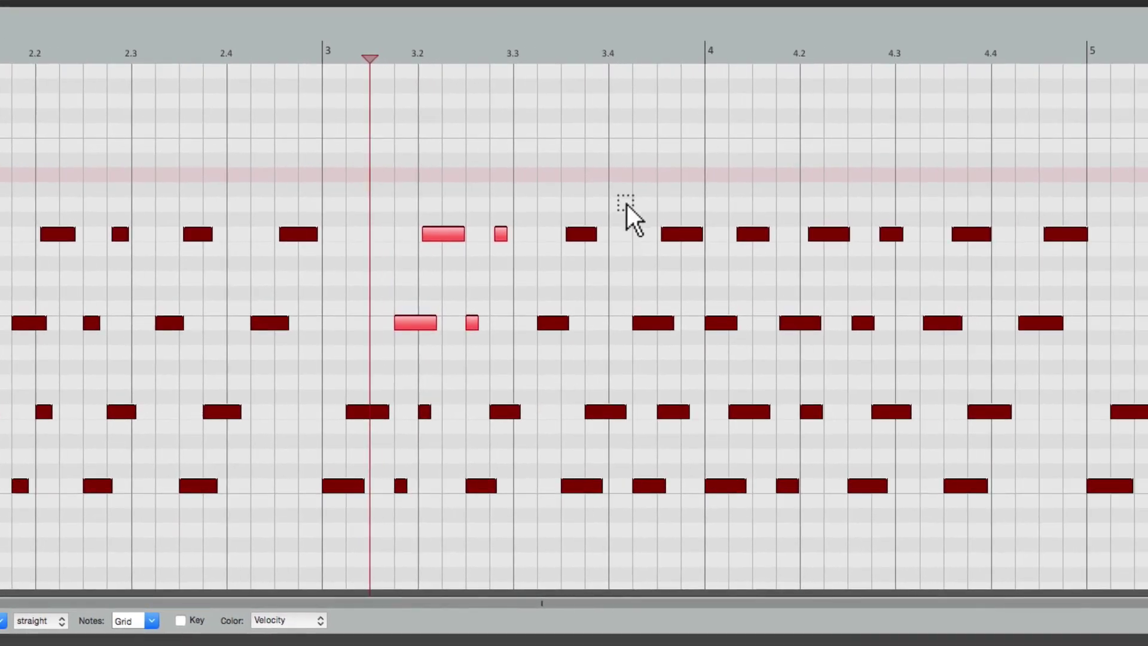
drag(626, 203, 760, 354)
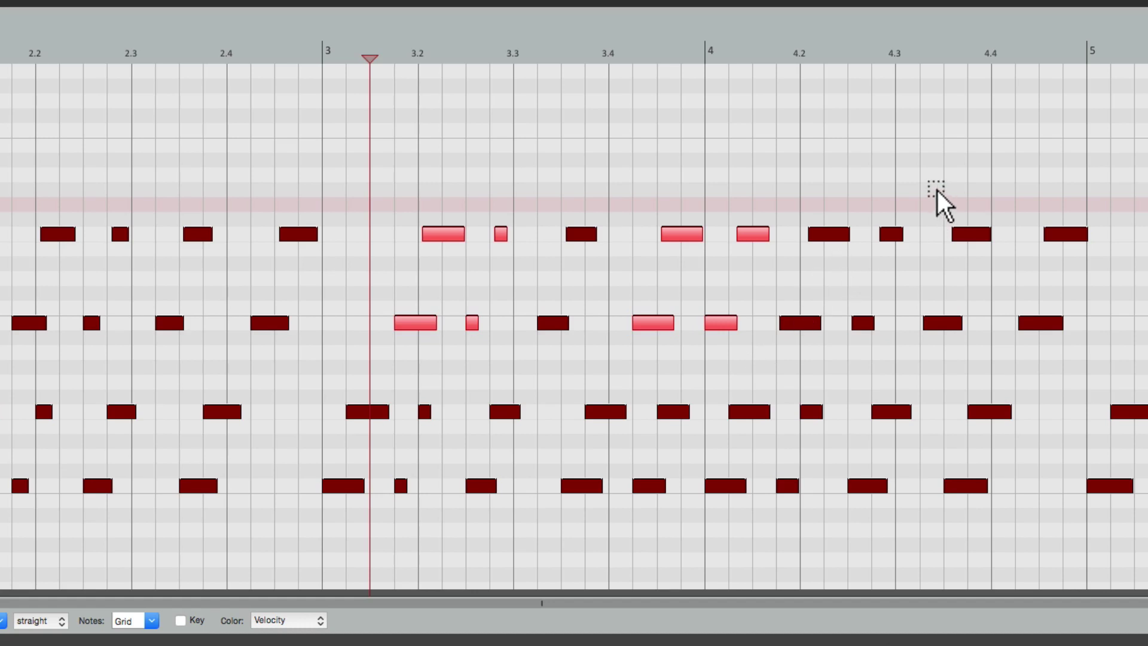
drag(937, 190, 1013, 383)
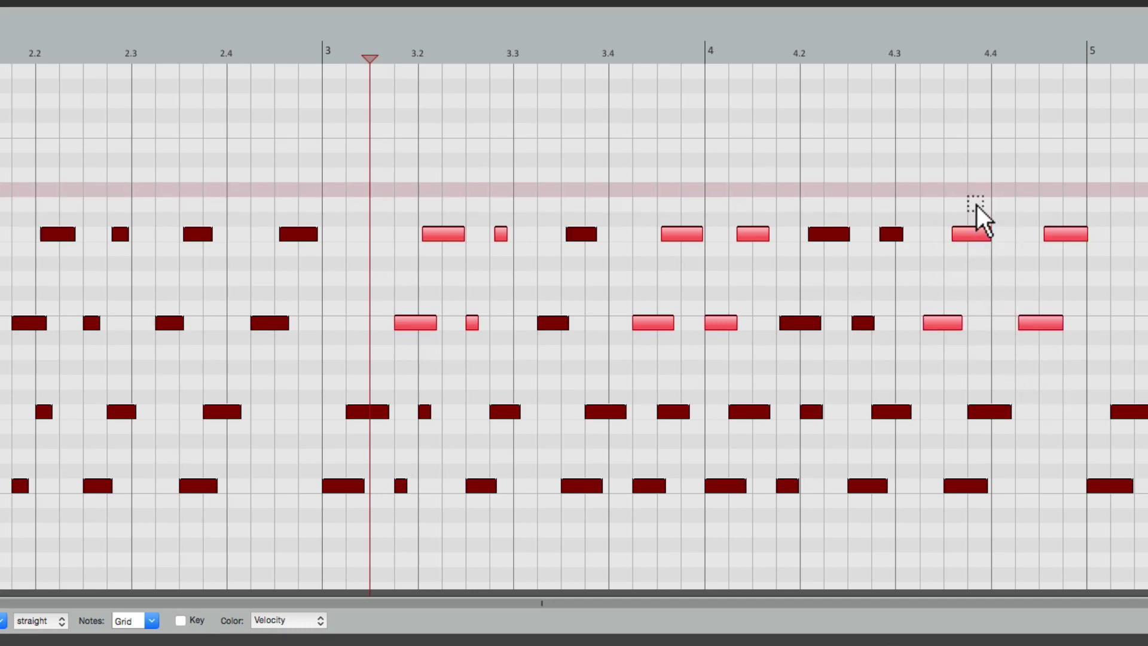
drag(977, 205, 917, 371)
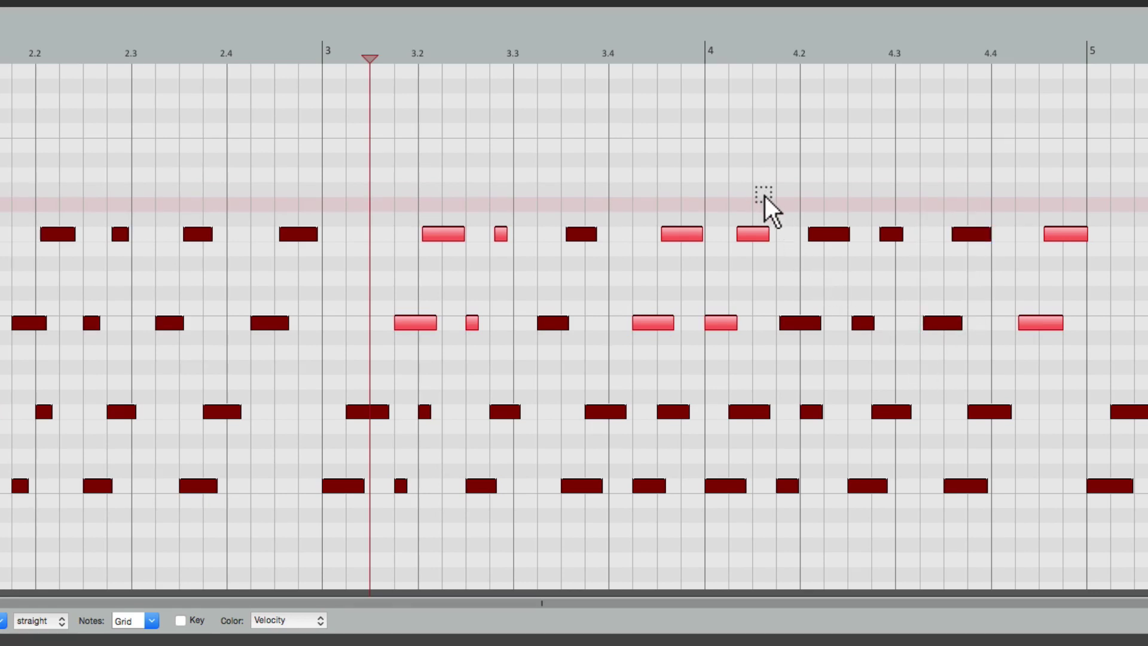
drag(764, 200, 710, 394)
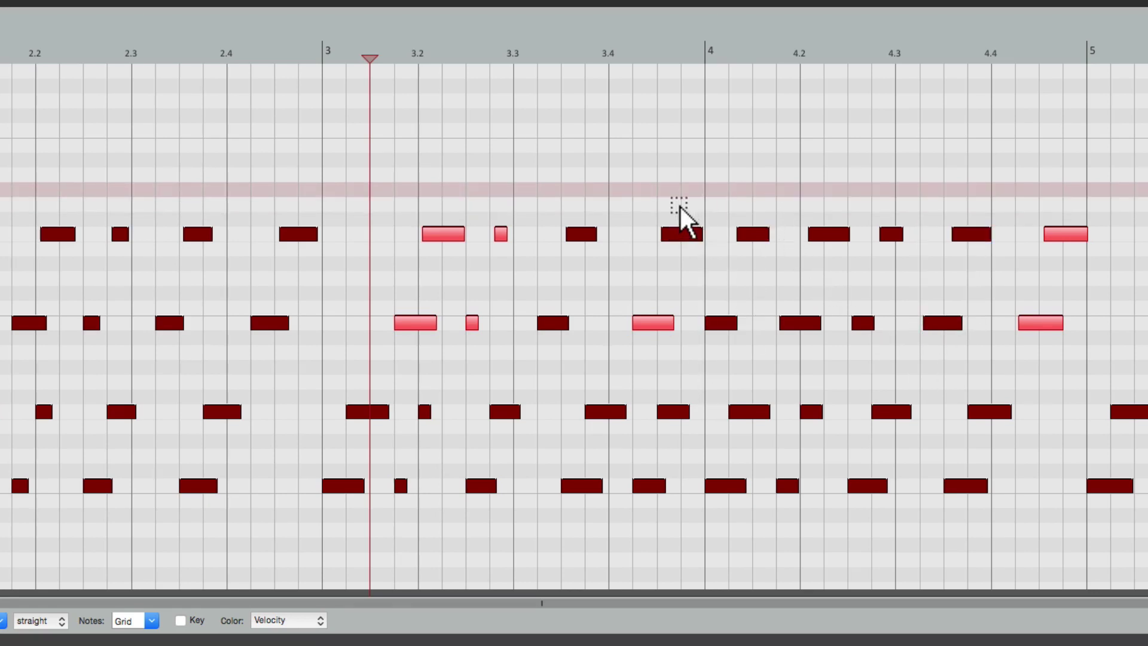
drag(677, 206, 691, 280)
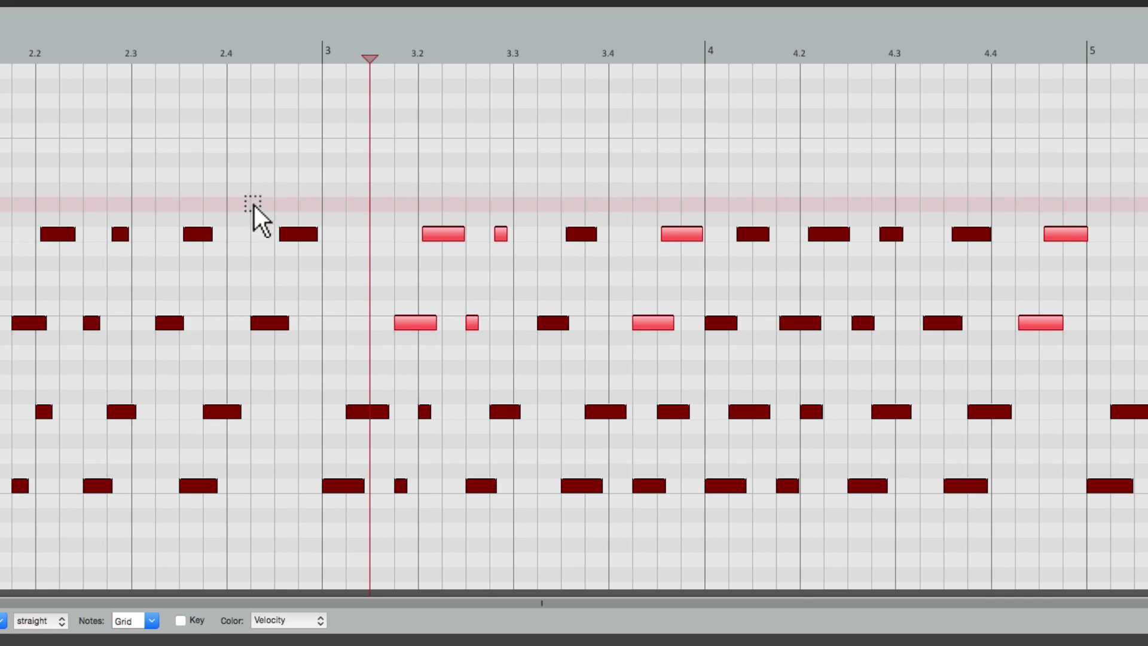
drag(251, 205, 303, 403)
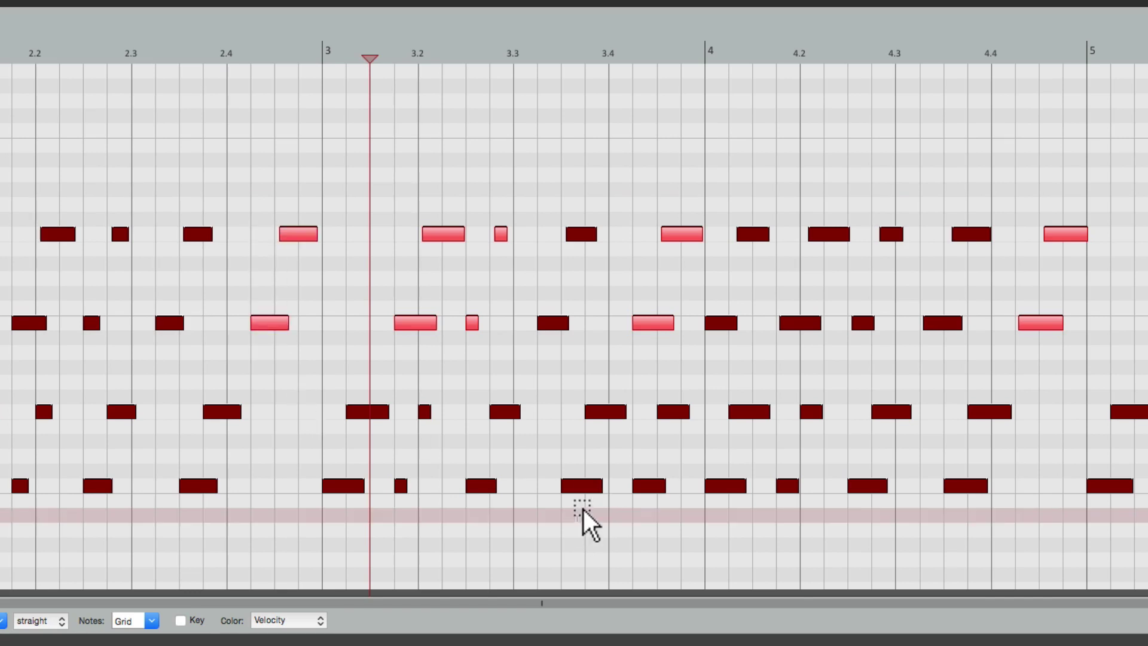
drag(581, 520, 1046, 476)
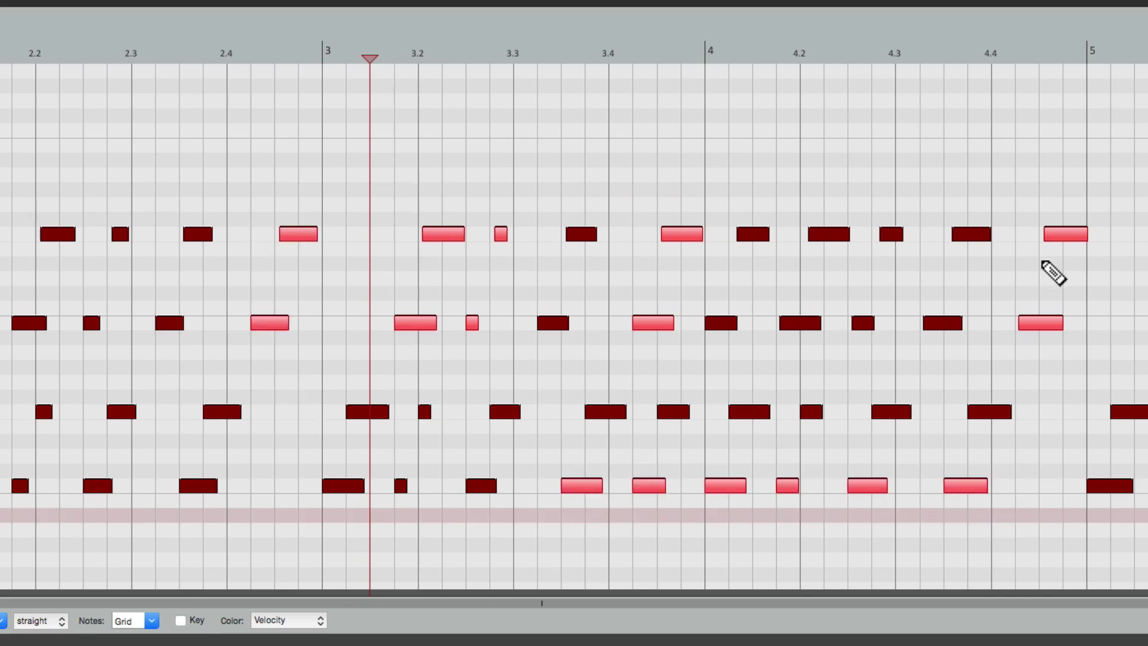
drag(1059, 206, 1077, 374)
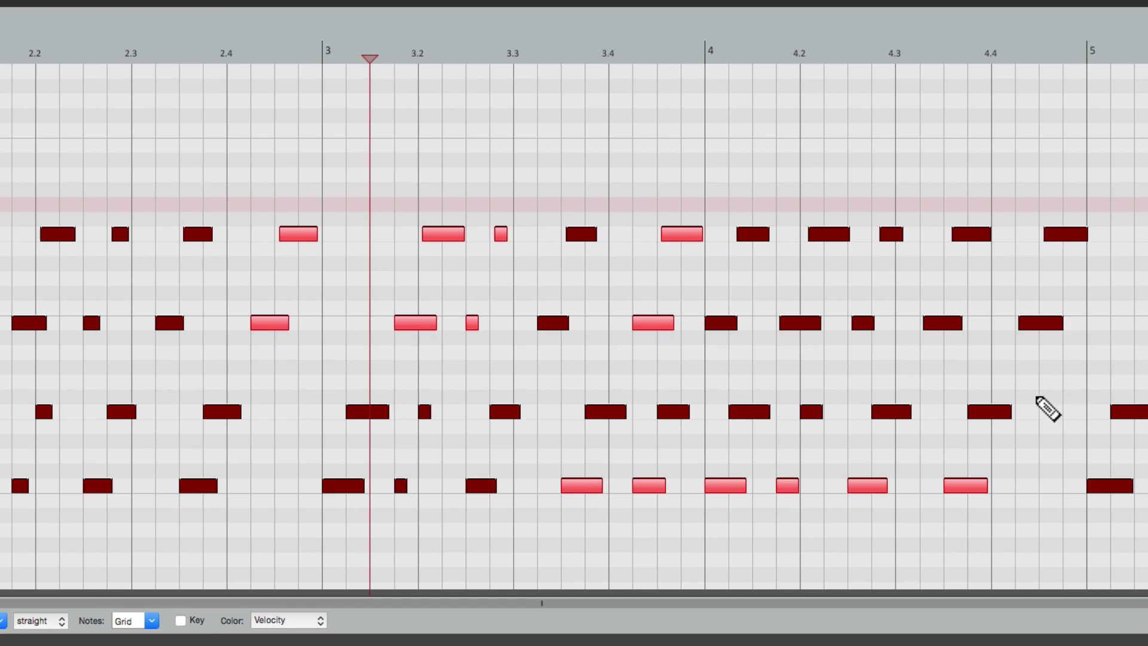
Clear the selection, then select three bottom-row notes near beats 3.4, 4 and 4.3
click(605, 297)
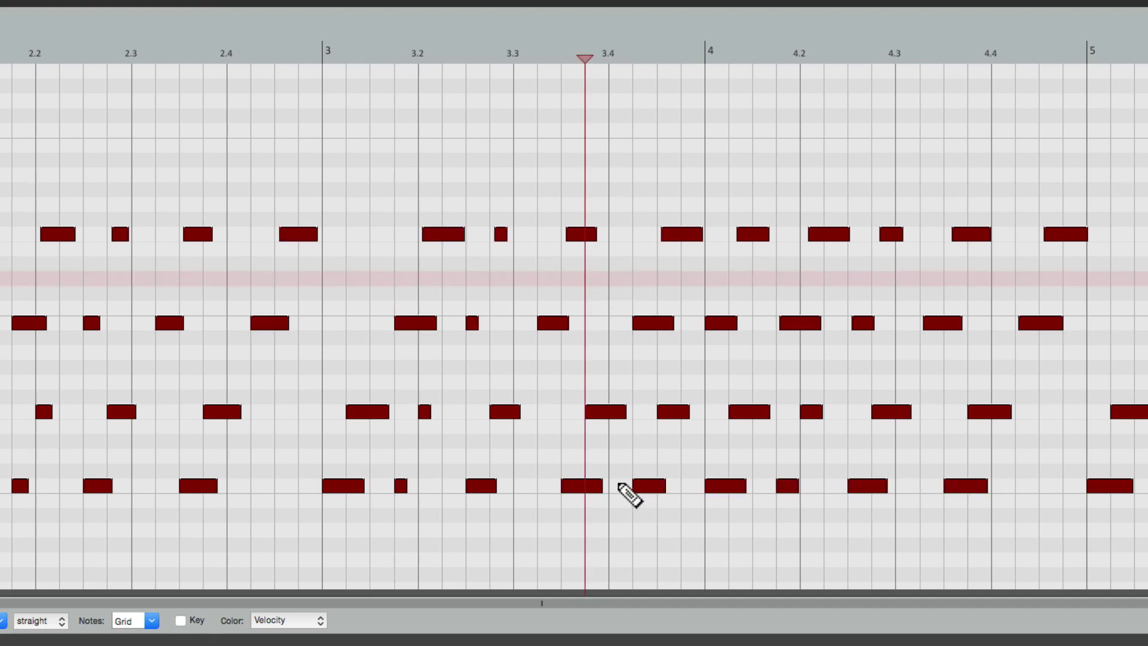
shift+click(595, 485)
shift+click(726, 485)
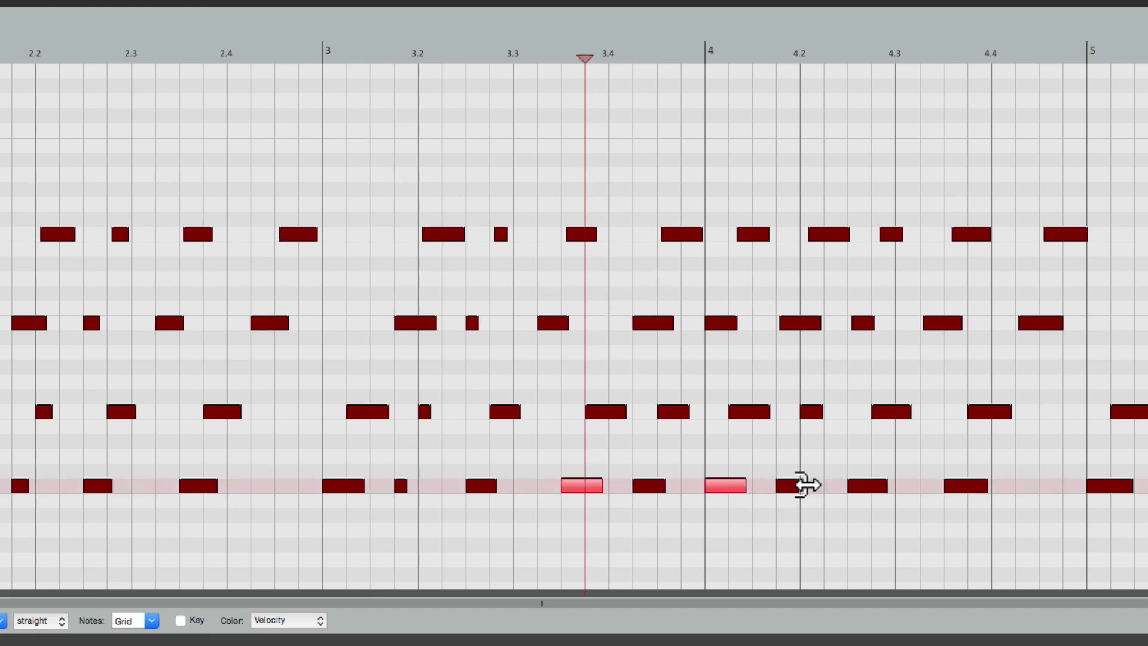
shift+click(872, 486)
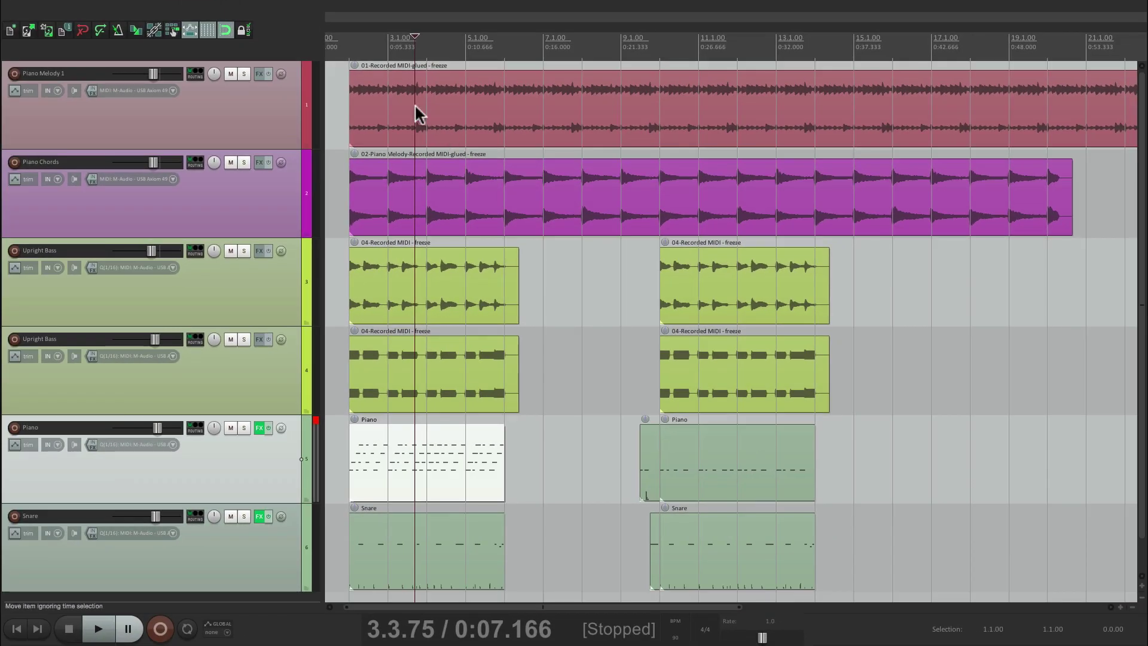
Marquee-select items across the first three tracks, then zoom into the start of tracks 1–2
drag(365, 79, 718, 299)
drag(340, 82, 402, 266)
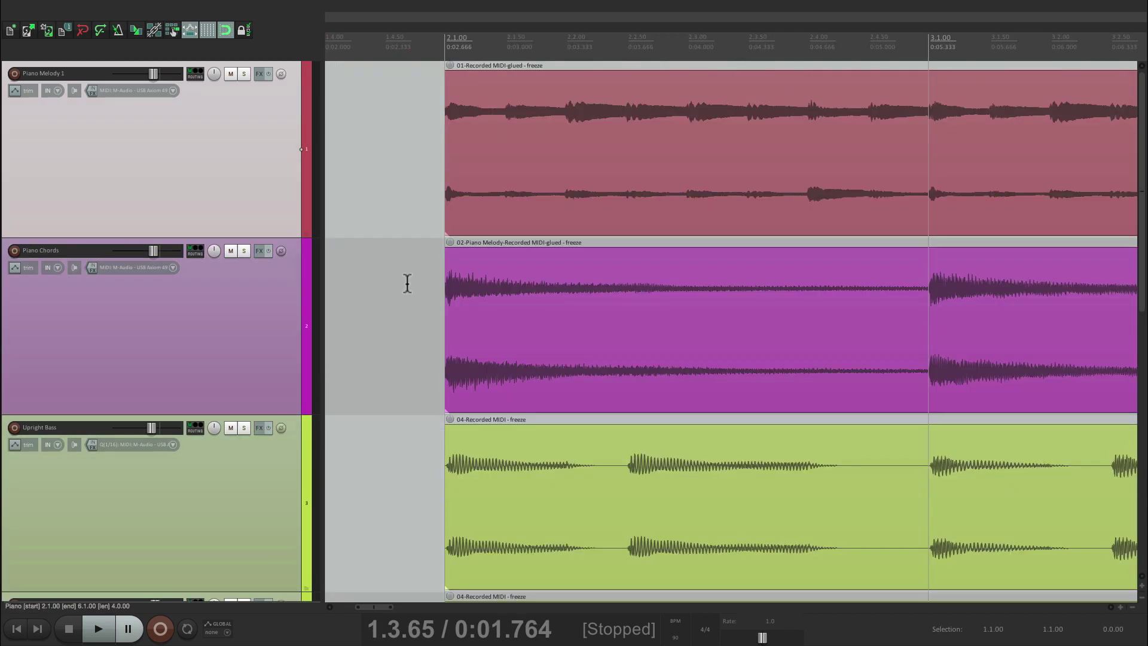